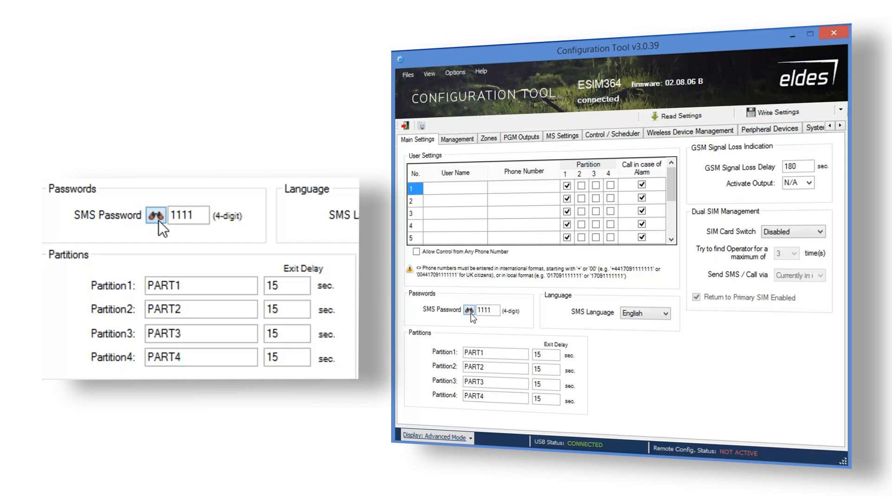
Review partitions PART1–PART4 and their 15 sec exit delays.
{"action": "double_click", "coordinate": [484, 353]}
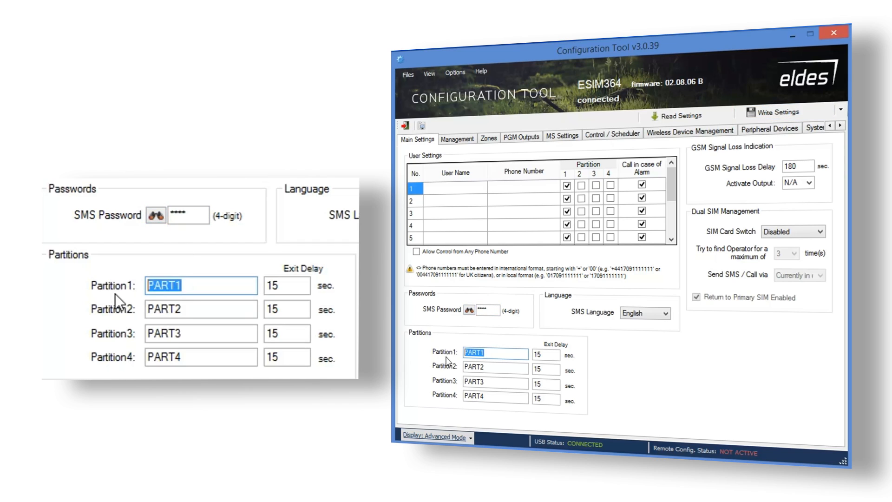
{"action": "double_click", "coordinate": [478, 366]}
{"action": "double_click", "coordinate": [501, 382]}
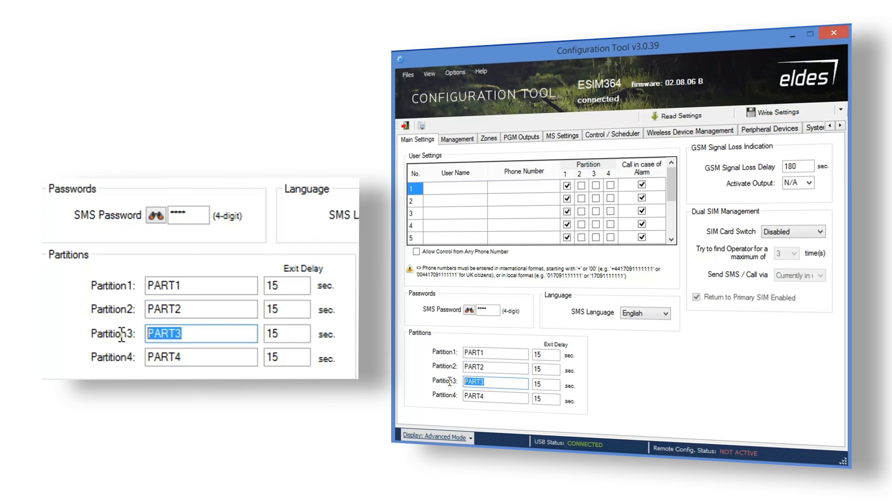
{"action": "double_click", "coordinate": [488, 395]}
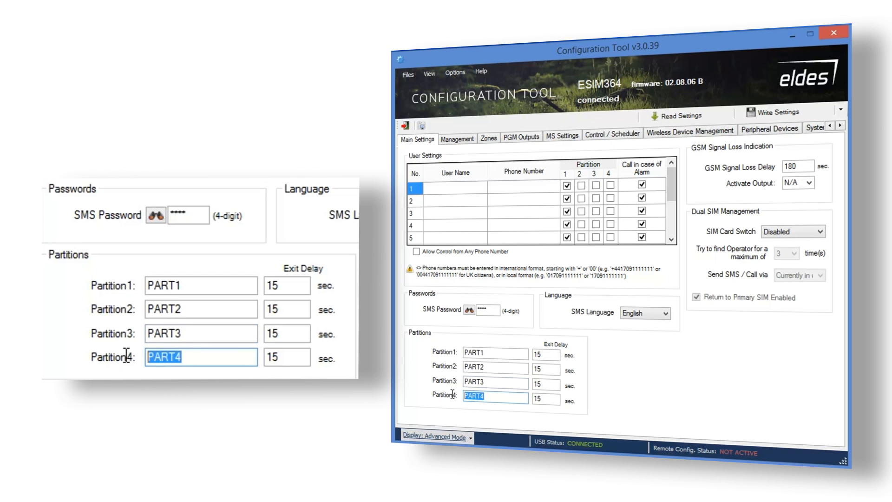
{"action": "double_click", "coordinate": [543, 356]}
{"action": "double_click", "coordinate": [548, 369]}
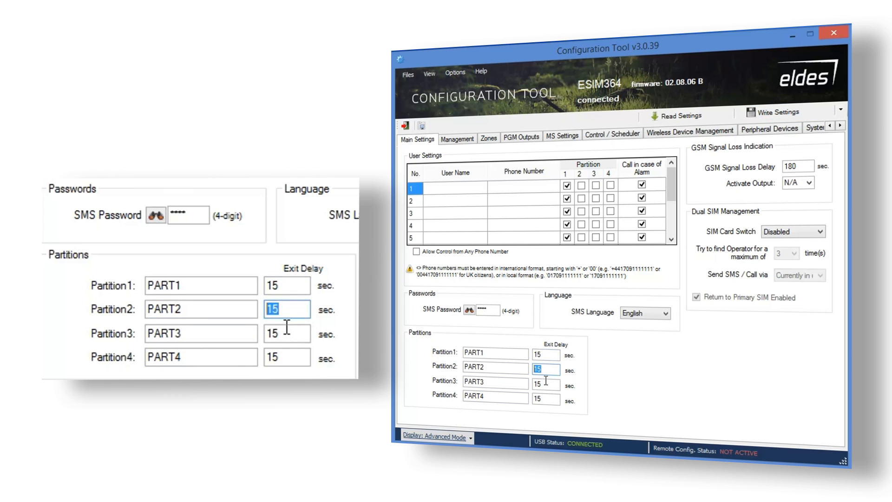
{"action": "double_click", "coordinate": [546, 383]}
{"action": "double_click", "coordinate": [540, 398]}
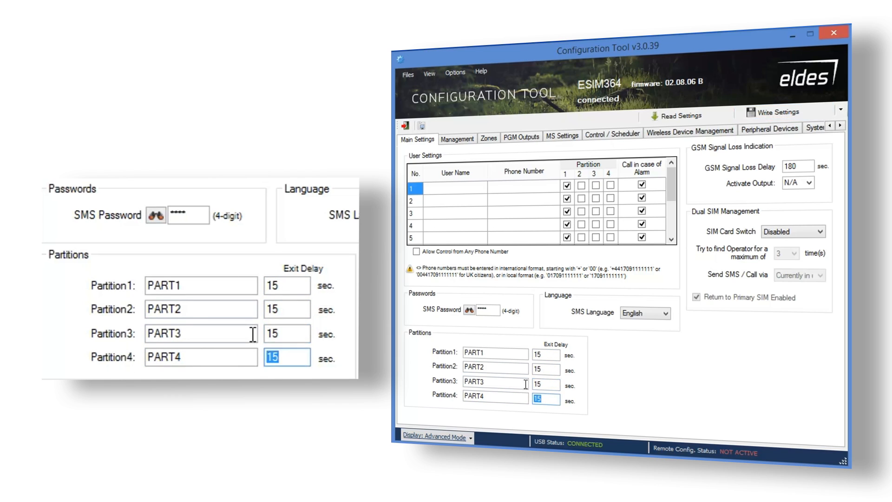
Add user Admin1 with a phone number and give it partitions 2, 3 and 4.
{"action": "left_click", "coordinate": [448, 190]}
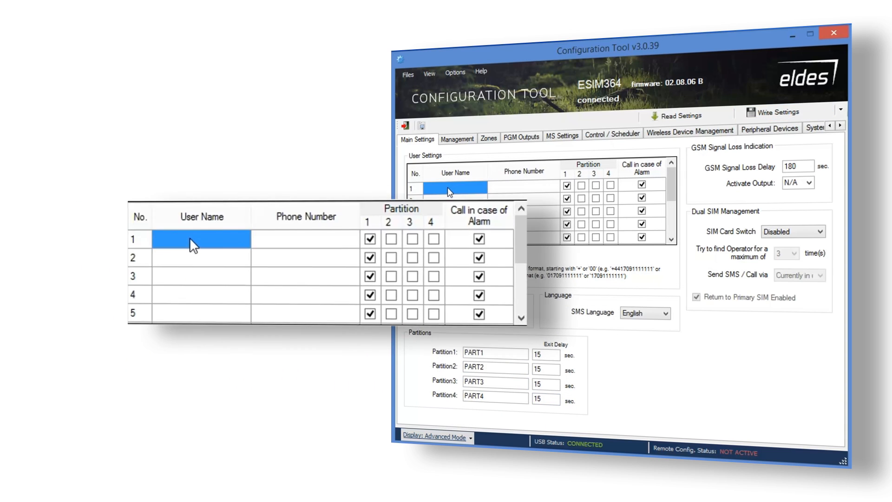
{"action": "left_click", "coordinate": [447, 189]}
{"action": "type", "text": "Admin"}
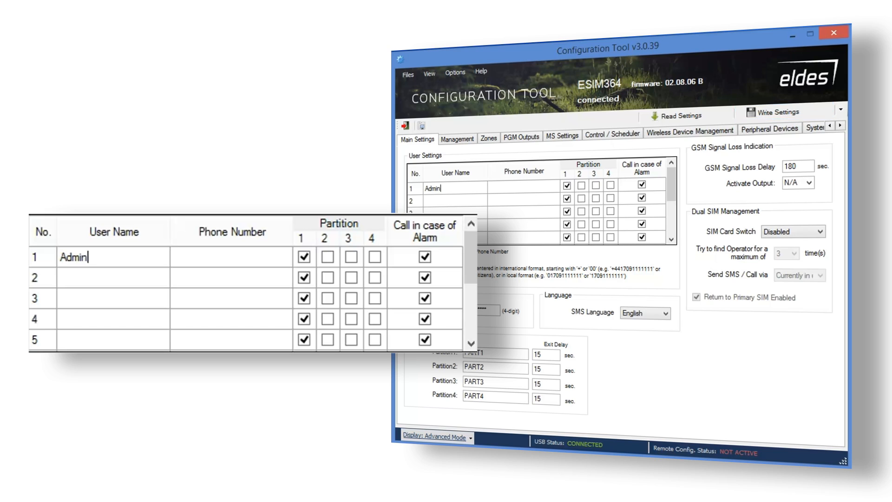
{"action": "type", "text": "1"}
{"action": "left_click", "coordinate": [523, 192]}
{"action": "left_click", "coordinate": [524, 192]}
{"action": "type", "text": "+"}
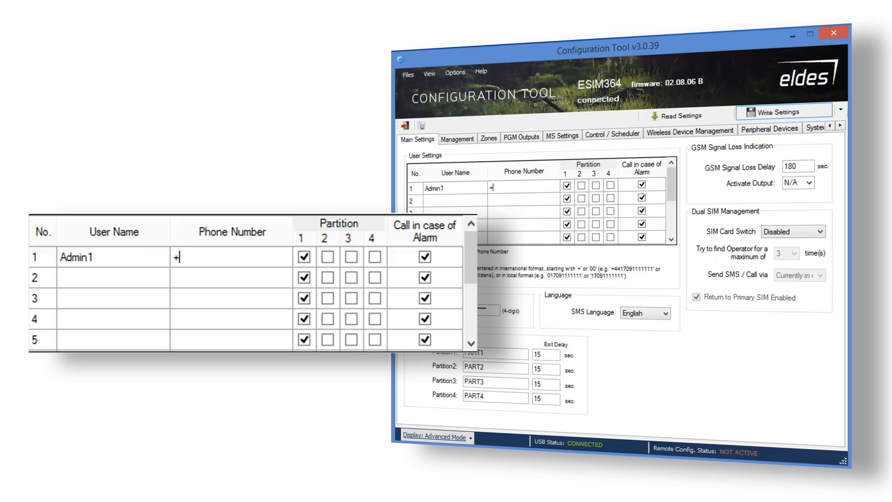
{"action": "type", "text": "370XXXXXXXX"}
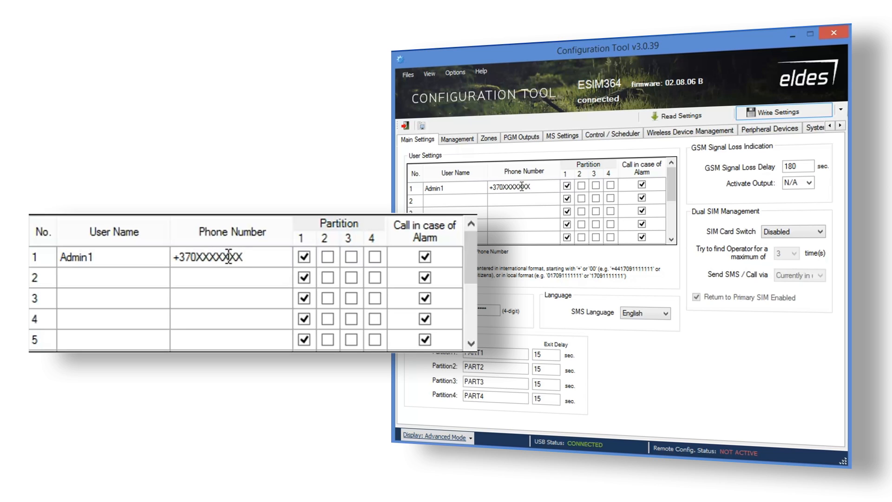
{"action": "left_click", "coordinate": [582, 186]}
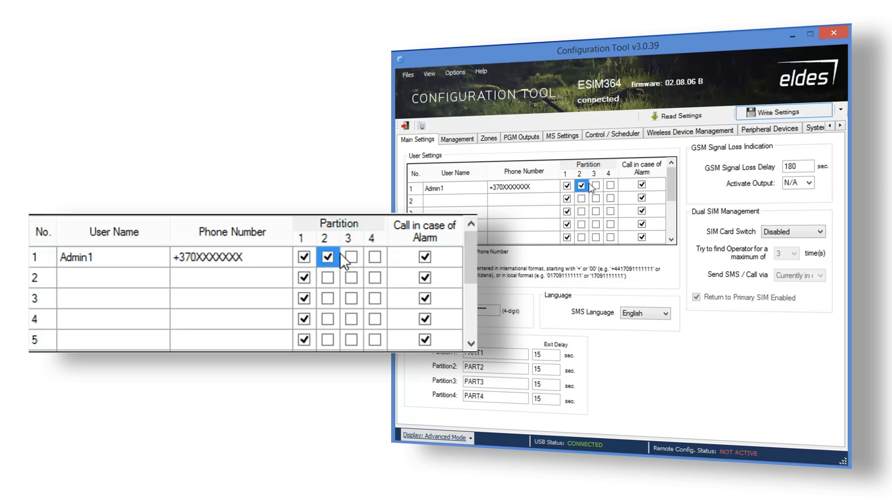
{"action": "left_click", "coordinate": [596, 185]}
{"action": "left_click", "coordinate": [611, 185]}
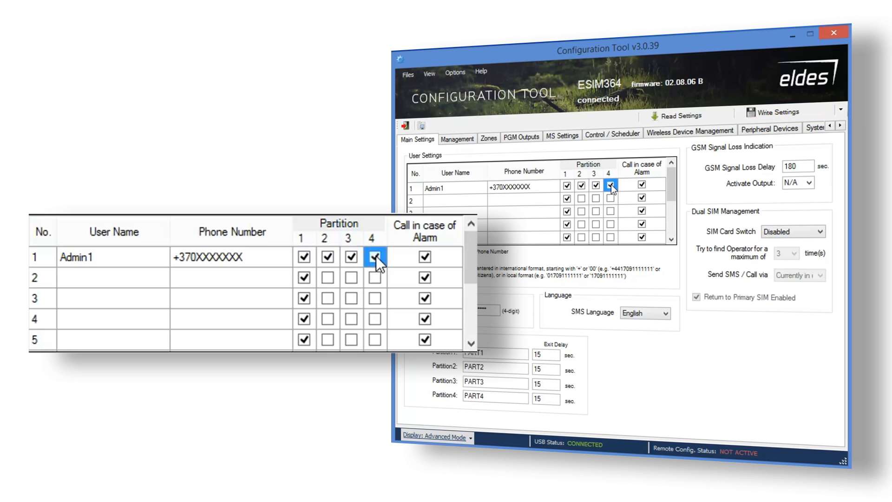
Add USER2 with a phone number, assigned only to partitions 3 and 4.
{"action": "left_click", "coordinate": [458, 199]}
{"action": "left_click", "coordinate": [459, 198]}
{"action": "type", "text": "USER2"}
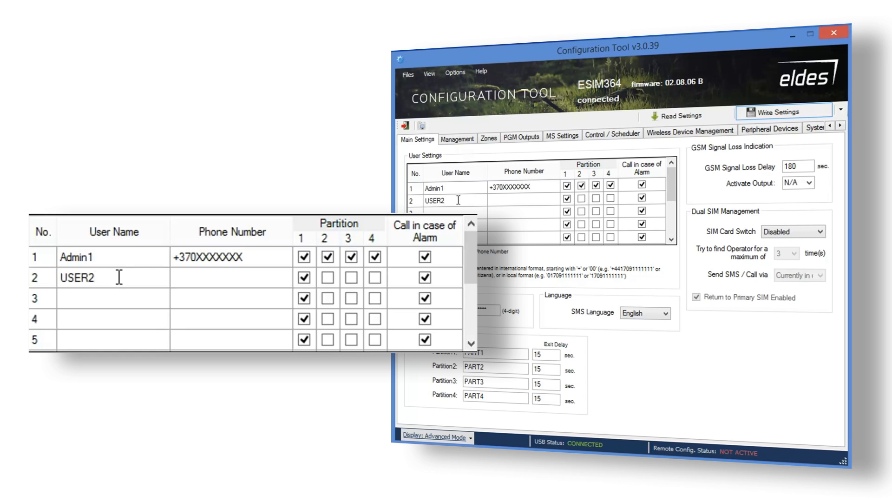
{"action": "left_click", "coordinate": [499, 199]}
{"action": "left_click", "coordinate": [499, 199]}
{"action": "type", "text": "+370XXXXXXX"}
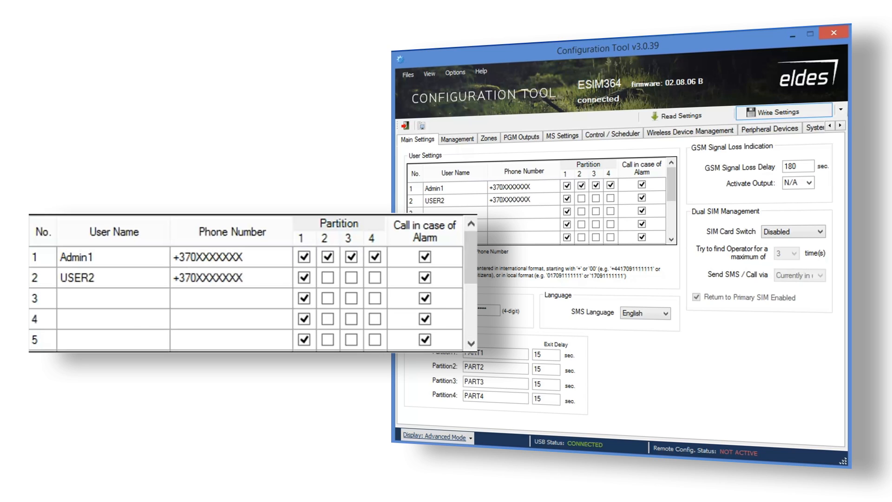
{"action": "left_click", "coordinate": [567, 198]}
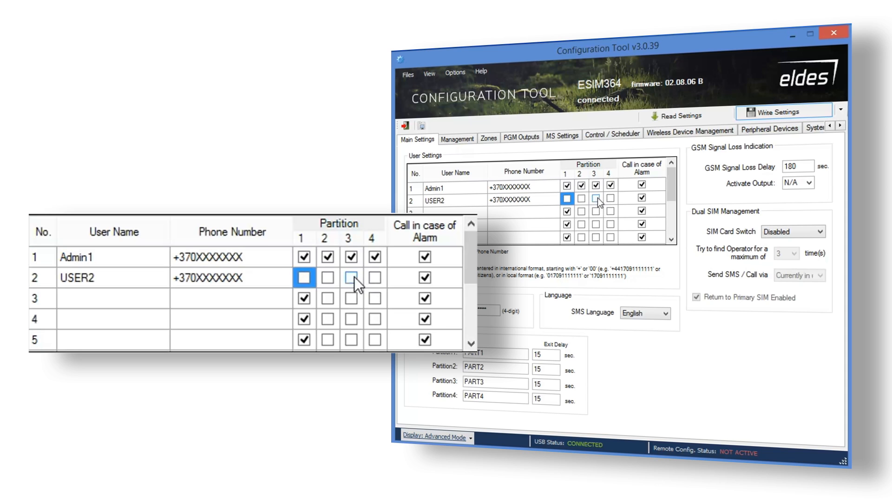
{"action": "left_click", "coordinate": [596, 199]}
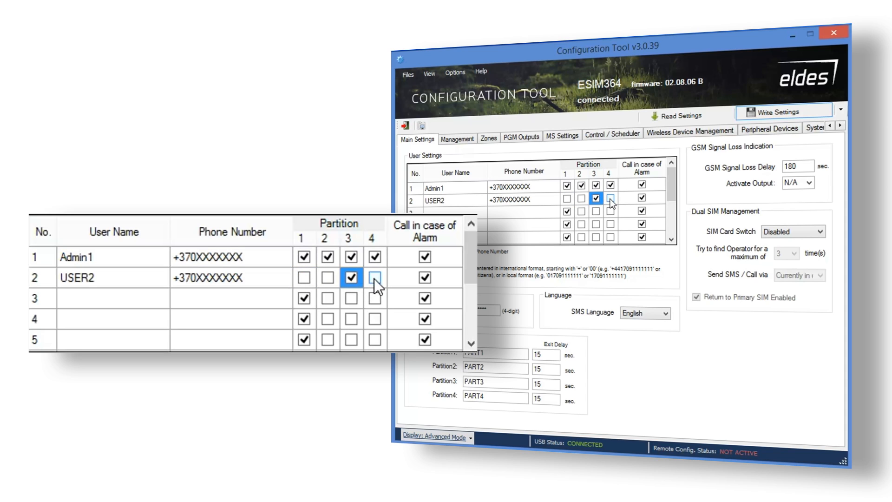
{"action": "left_click", "coordinate": [610, 200]}
{"action": "left_click", "coordinate": [794, 168]}
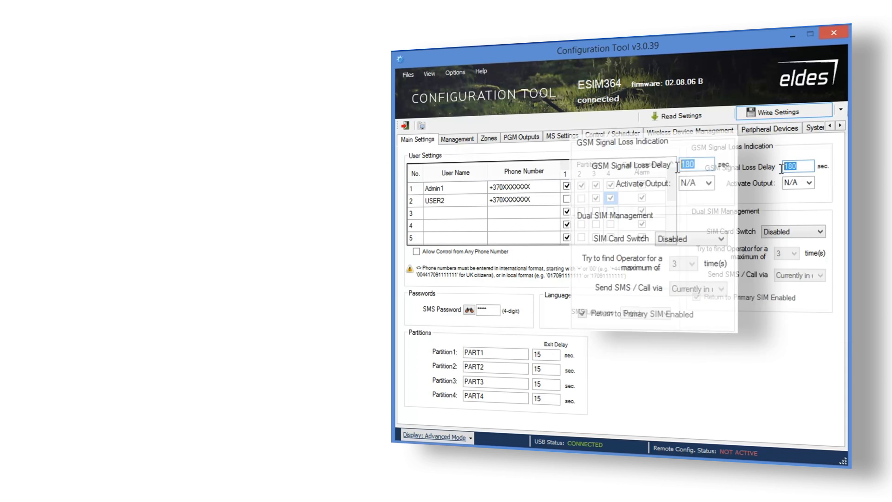
{"action": "left_click", "coordinate": [809, 182]}
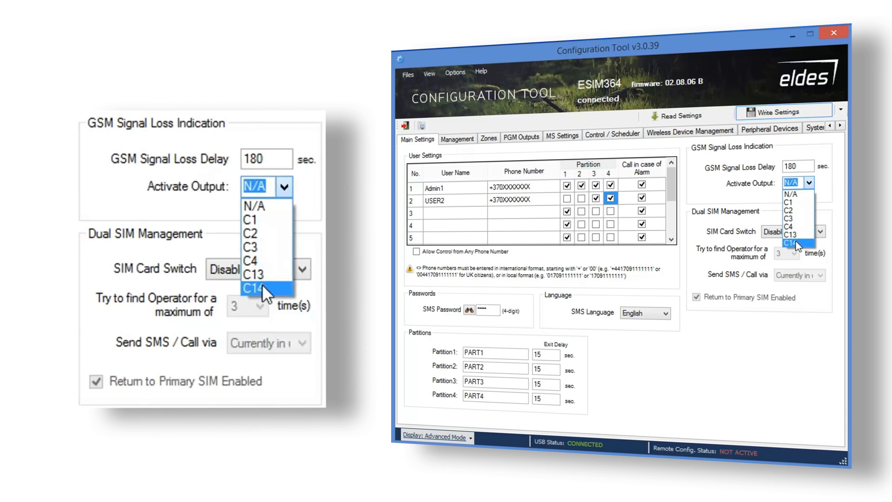
{"action": "left_click", "coordinate": [831, 191]}
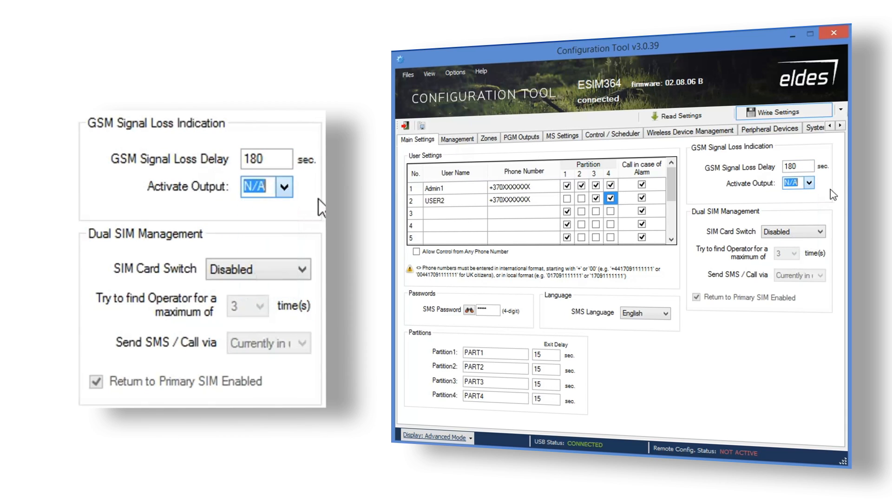
{"action": "left_click", "coordinate": [819, 232]}
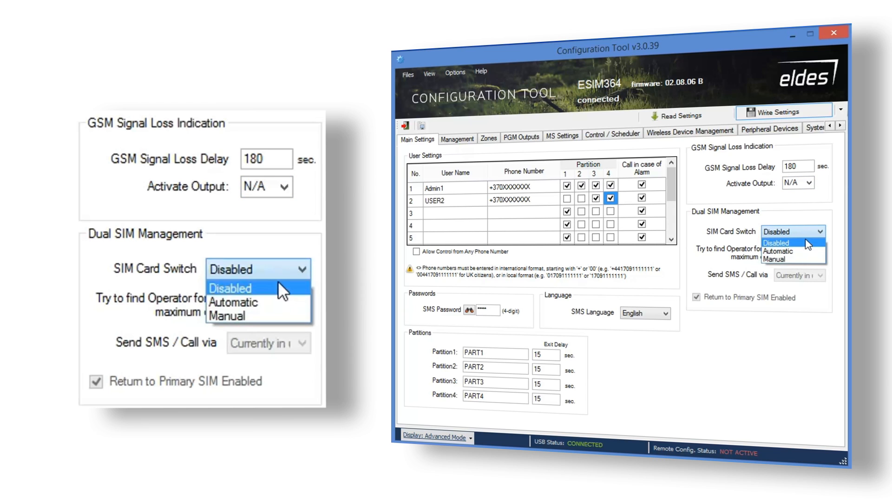
{"action": "left_click", "coordinate": [807, 241]}
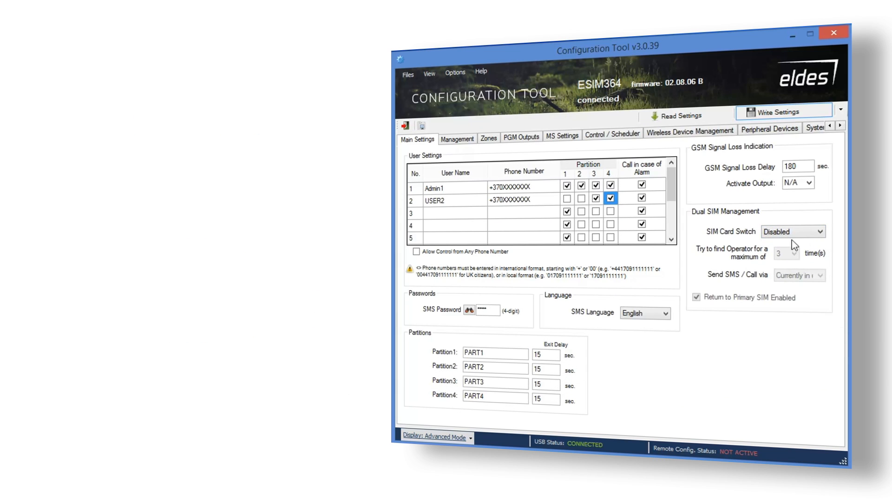
Review Passwords/Codes and keep Duress and SGS codes at N/A with the 4-digit format.
{"action": "left_click", "coordinate": [466, 139]}
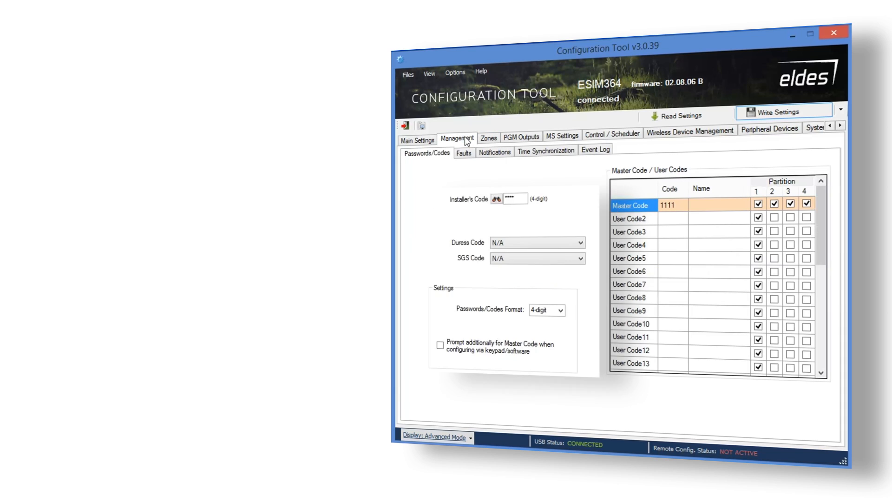
{"action": "left_click", "coordinate": [496, 199]}
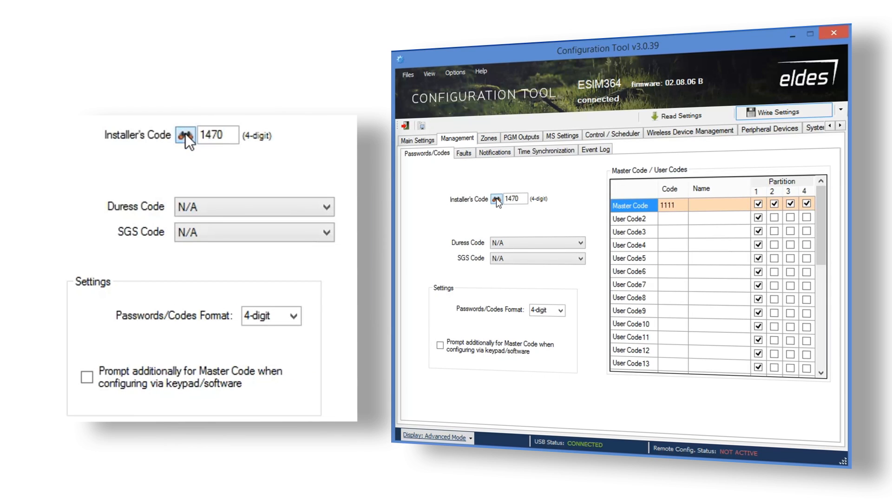
{"action": "left_click", "coordinate": [497, 200]}
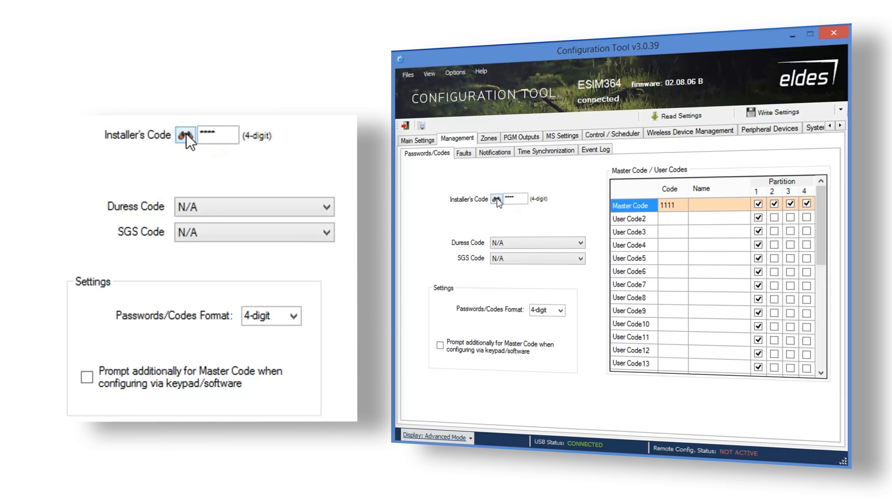
{"action": "left_click", "coordinate": [580, 243]}
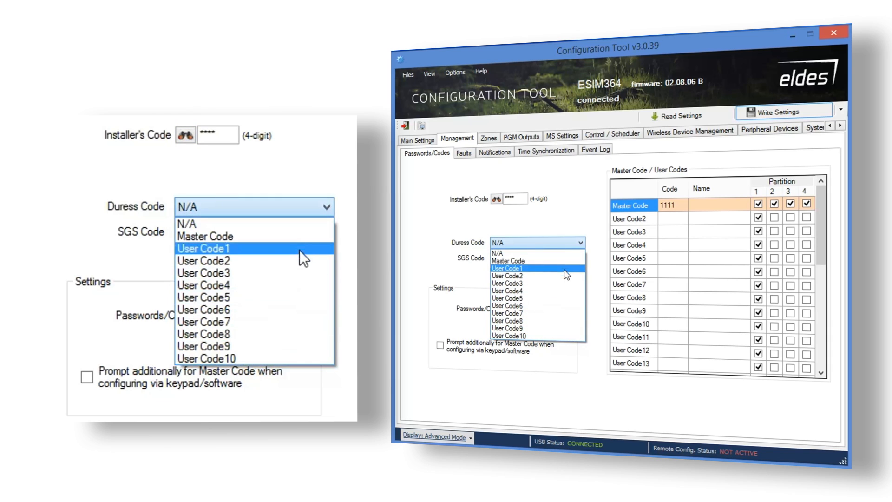
{"action": "left_click", "coordinate": [565, 253]}
{"action": "left_click", "coordinate": [580, 259]}
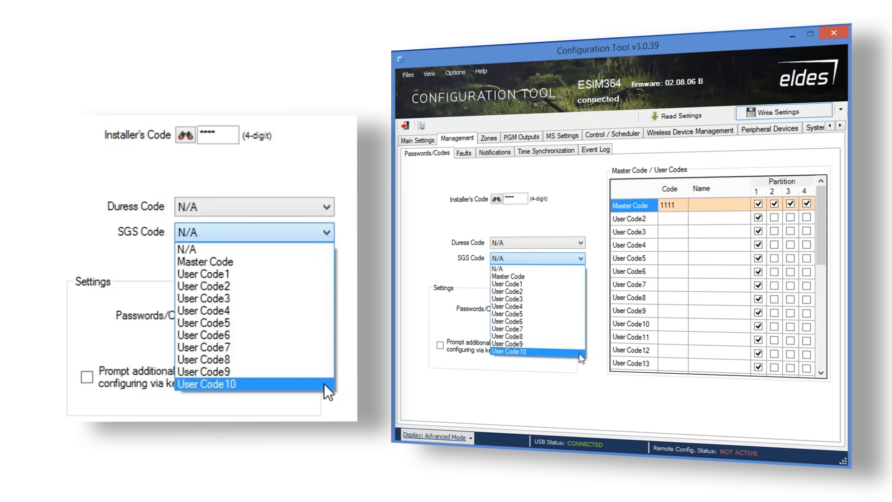
{"action": "left_click", "coordinate": [563, 270]}
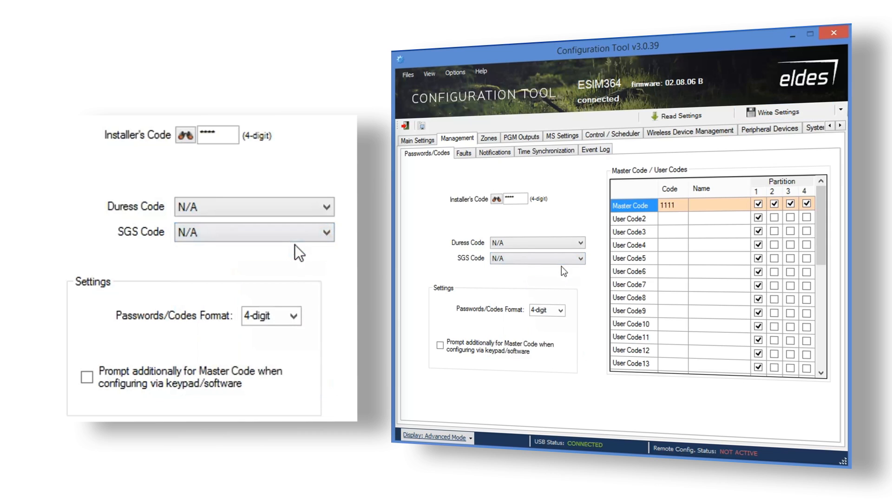
{"action": "left_click", "coordinate": [562, 309]}
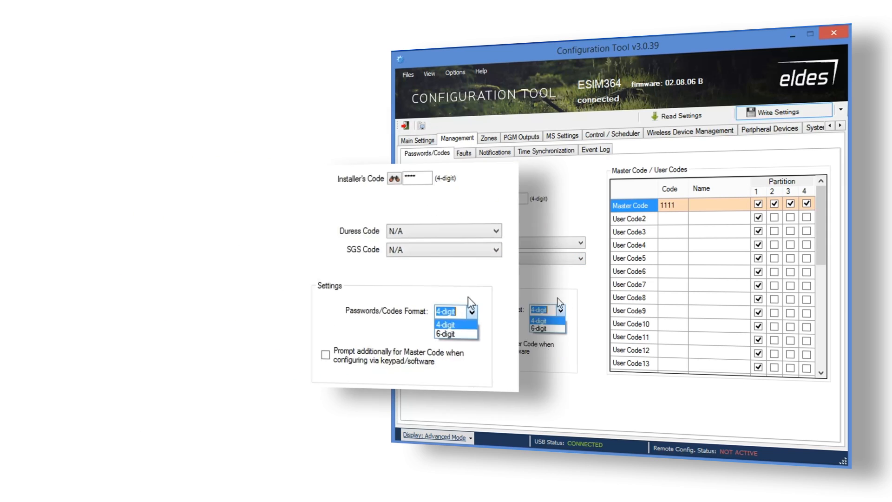
{"action": "left_click", "coordinate": [674, 218]}
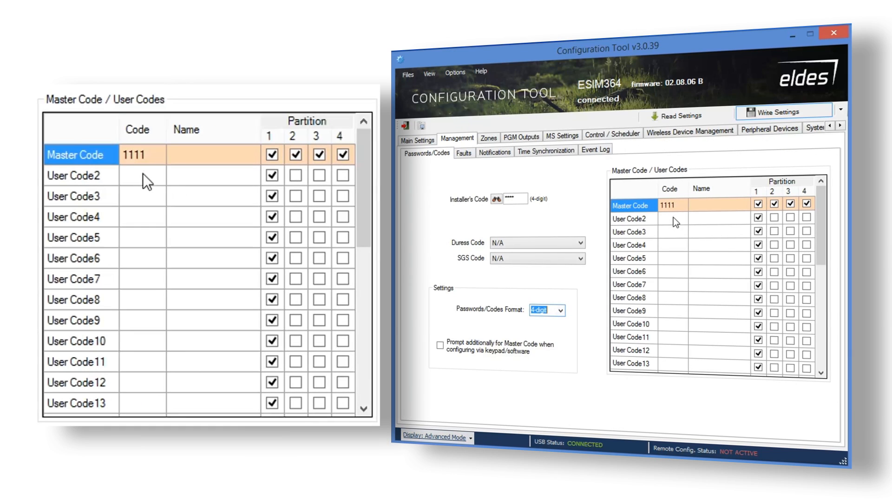
Name the master code 'Master'.
{"action": "left_click", "coordinate": [679, 205]}
{"action": "left_click", "coordinate": [680, 205]}
{"action": "left_click_drag", "start_coordinate": [679, 205], "coordinate": [660, 204]}
{"action": "left_click", "coordinate": [719, 209]}
{"action": "left_click", "coordinate": [716, 203]}
{"action": "type", "text": "Master"}
Enter codes for User Code2 and User Code3, naming them 'User' and 'Us'.
{"action": "left_click", "coordinate": [683, 217]}
{"action": "type", "text": "222"}
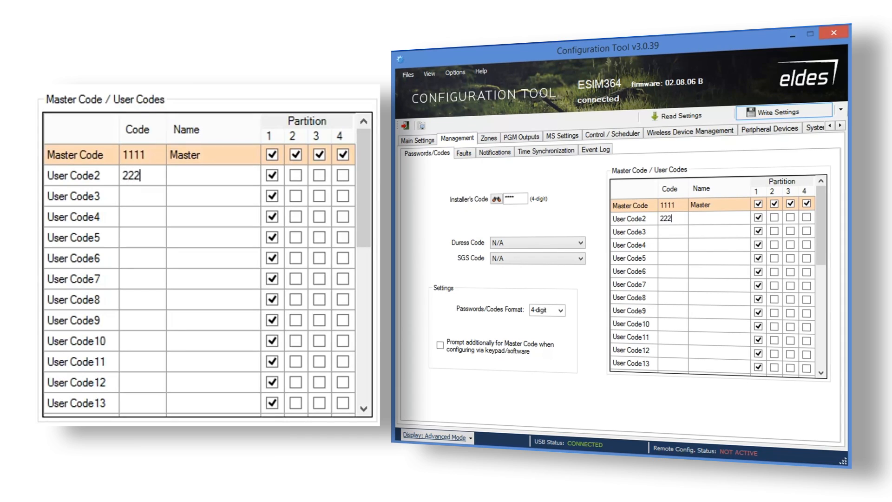
{"action": "type", "text": "2"}
{"action": "left_click", "coordinate": [702, 218]}
{"action": "type", "text": "User"}
{"action": "left_click", "coordinate": [679, 229]}
{"action": "left_click", "coordinate": [679, 230]}
{"action": "type", "text": "3333"}
{"action": "left_click", "coordinate": [697, 231]}
{"action": "left_click", "coordinate": [705, 231]}
{"action": "type", "text": "Us"}
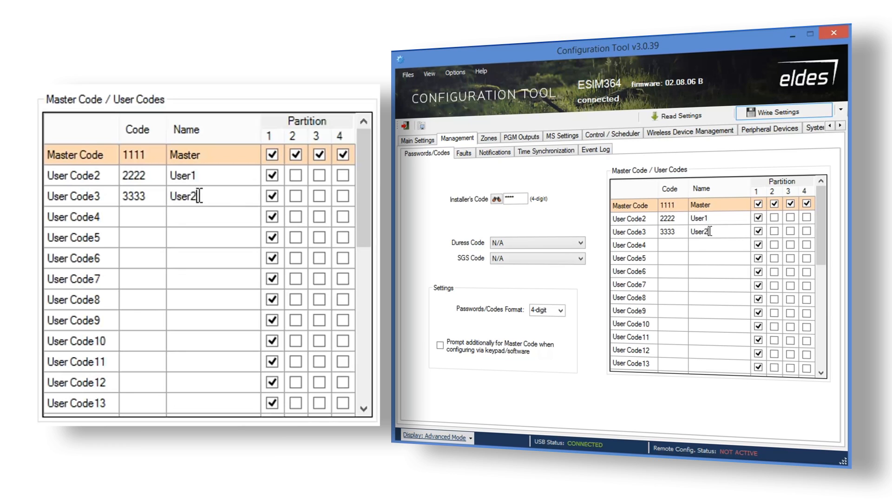
Add User Code2 to partition 2 and adjust User Code3's partitions, including partition 4.
{"action": "left_click", "coordinate": [774, 217]}
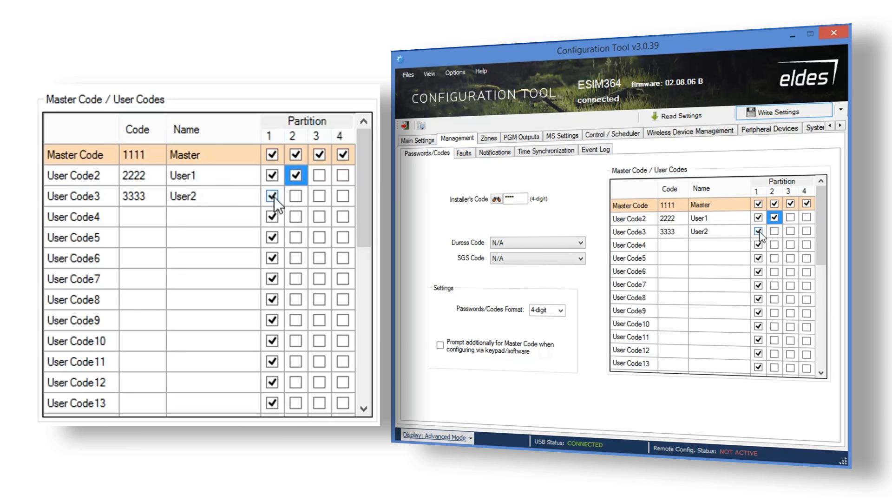
{"action": "left_click", "coordinate": [759, 231]}
{"action": "left_click", "coordinate": [790, 231]}
{"action": "left_click", "coordinate": [807, 231]}
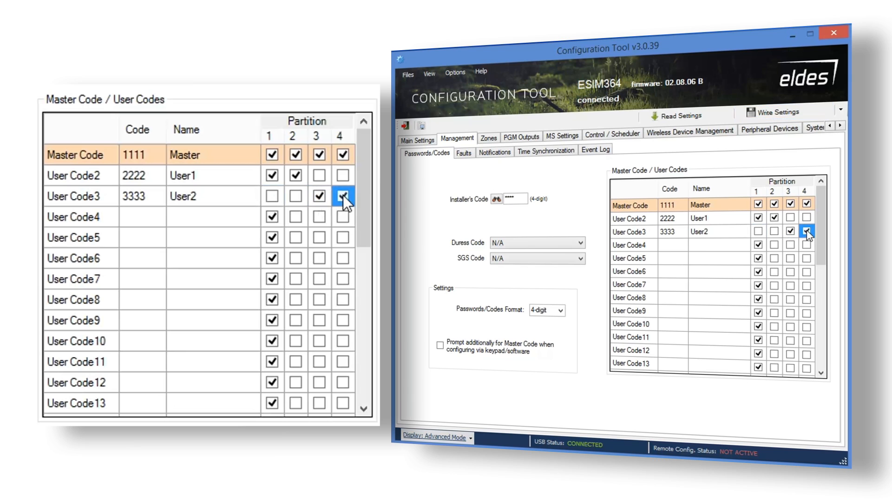
Give User Code4 a code, name it USER3 with partitions 2–4, and write settings to the alarm.
{"action": "left_click", "coordinate": [685, 243]}
{"action": "left_click", "coordinate": [686, 243]}
{"action": "type", "text": "4444"}
{"action": "left_click", "coordinate": [695, 246]}
{"action": "left_click", "coordinate": [696, 245]}
{"action": "type", "text": "USER"}
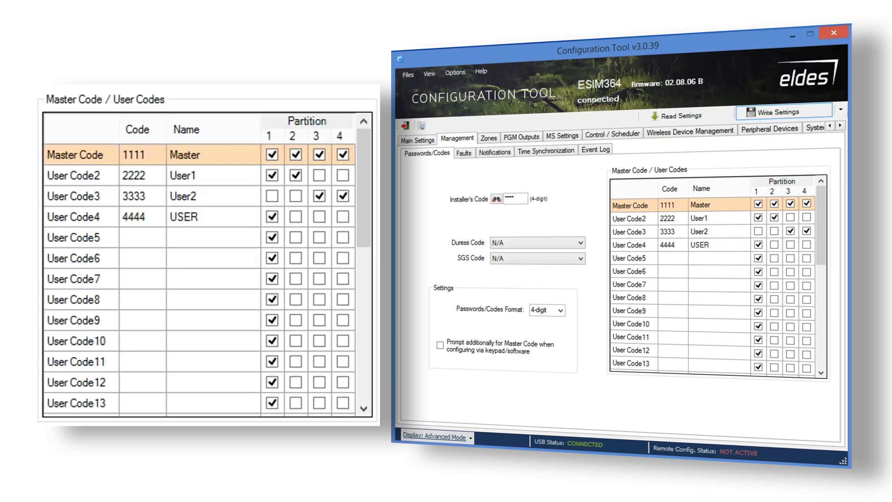
{"action": "type", "text": "3"}
{"action": "left_click", "coordinate": [774, 245]}
{"action": "left_click", "coordinate": [790, 244]}
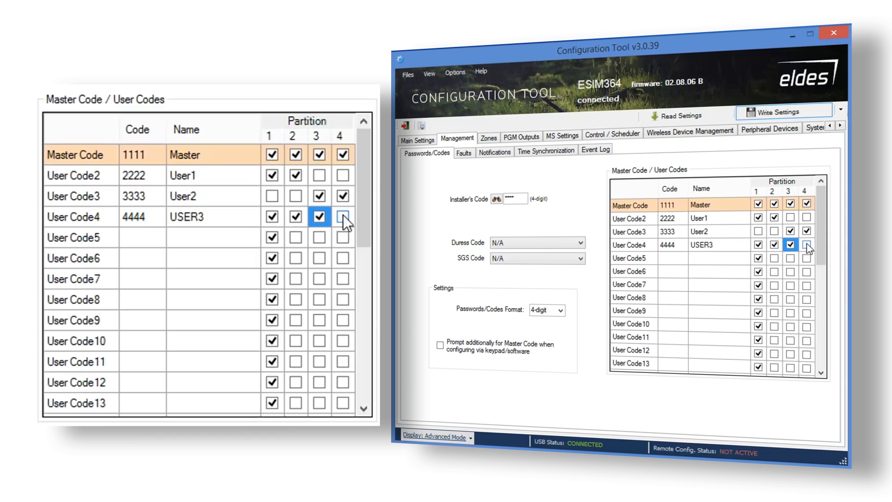
{"action": "left_click", "coordinate": [807, 244]}
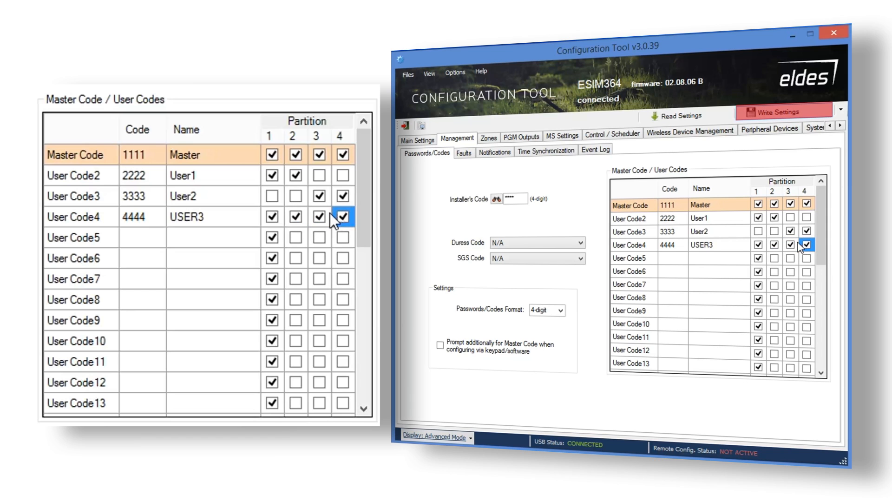
{"action": "left_click", "coordinate": [772, 118]}
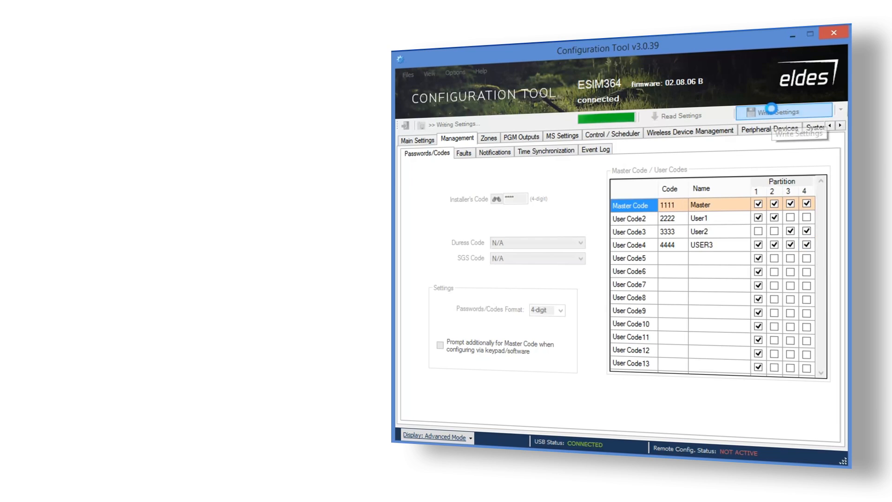
{"action": "left_click", "coordinate": [462, 153]}
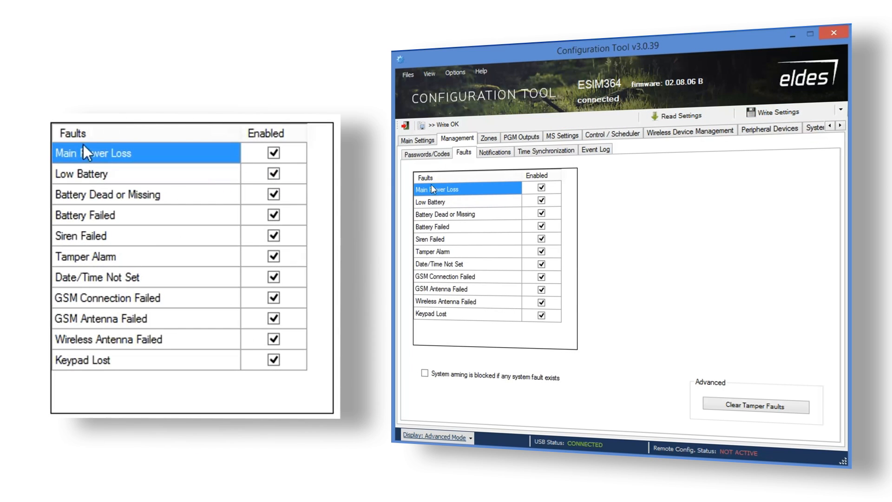
Disable Main Power Loss, Battery Dead or Missing, Tamper Alarm, GSM Connection Failed and GSM Antenna Failed.
{"action": "left_click", "coordinate": [542, 188]}
{"action": "left_click", "coordinate": [542, 213]}
{"action": "left_click", "coordinate": [542, 251]}
{"action": "left_click", "coordinate": [542, 277]}
{"action": "left_click", "coordinate": [542, 290]}
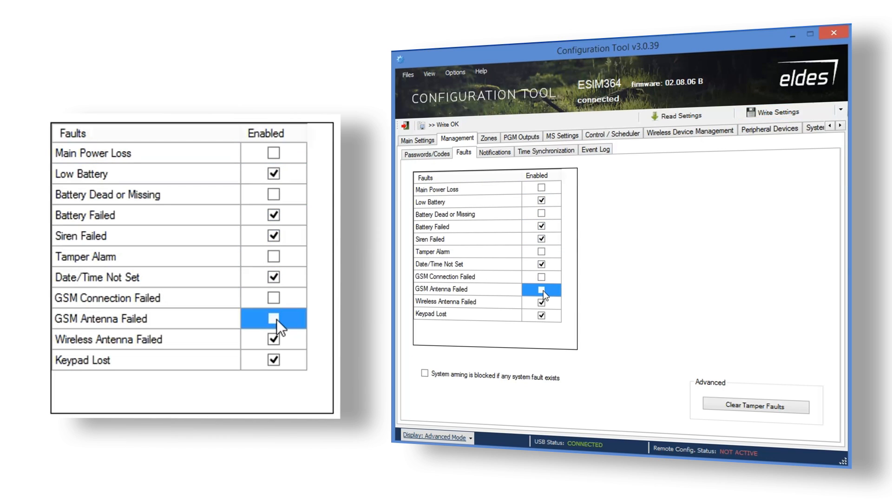
{"action": "left_click", "coordinate": [425, 373]}
{"action": "left_click", "coordinate": [425, 374]}
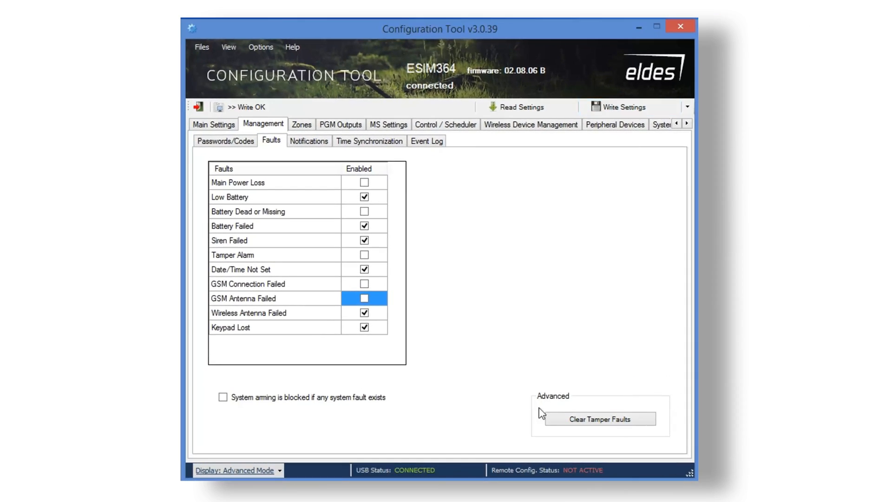
Untick selected users' SMS for armed, disarmed, general alarm, battery and temperature events.
{"action": "left_click", "coordinate": [308, 142]}
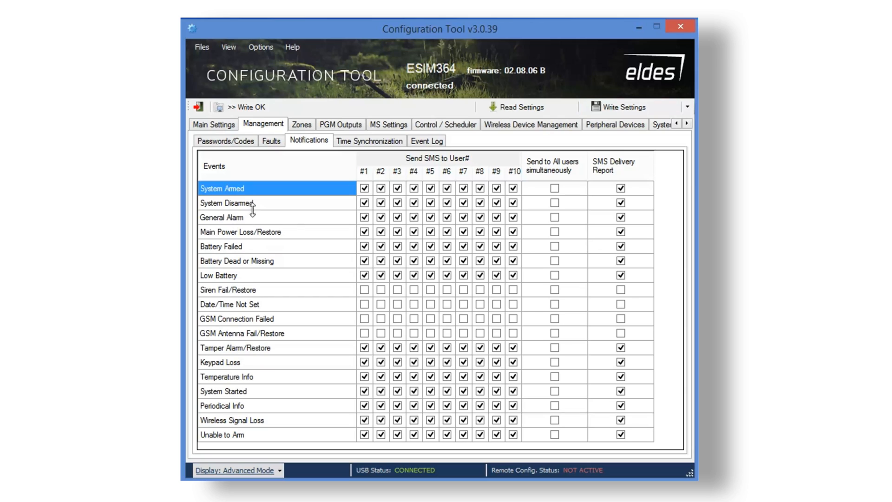
{"action": "left_click", "coordinate": [365, 188]}
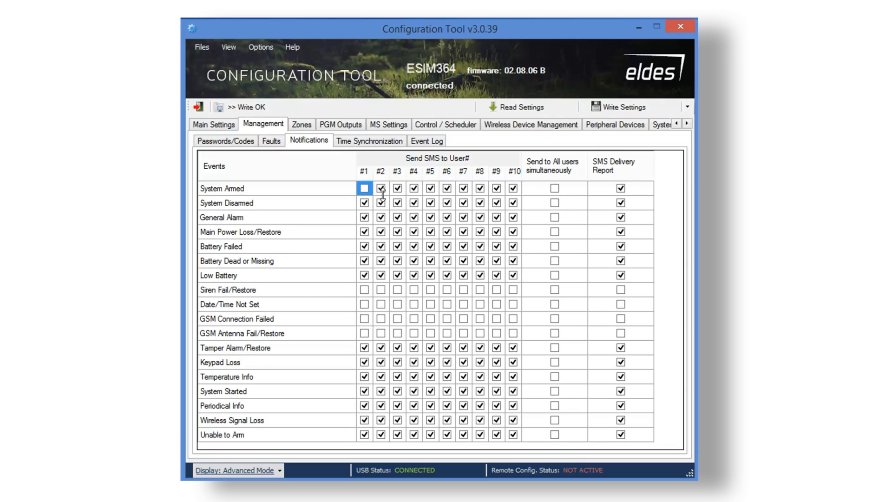
{"action": "left_click", "coordinate": [398, 203]}
{"action": "left_click", "coordinate": [447, 217]}
{"action": "left_click", "coordinate": [381, 246]}
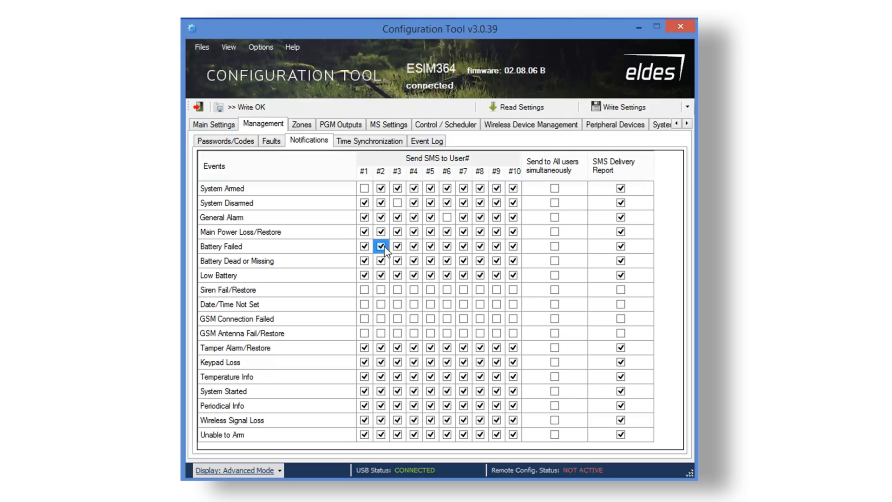
{"action": "left_click", "coordinate": [463, 261]}
{"action": "left_click", "coordinate": [364, 275]}
{"action": "left_click", "coordinate": [381, 275]}
{"action": "left_click", "coordinate": [397, 275]}
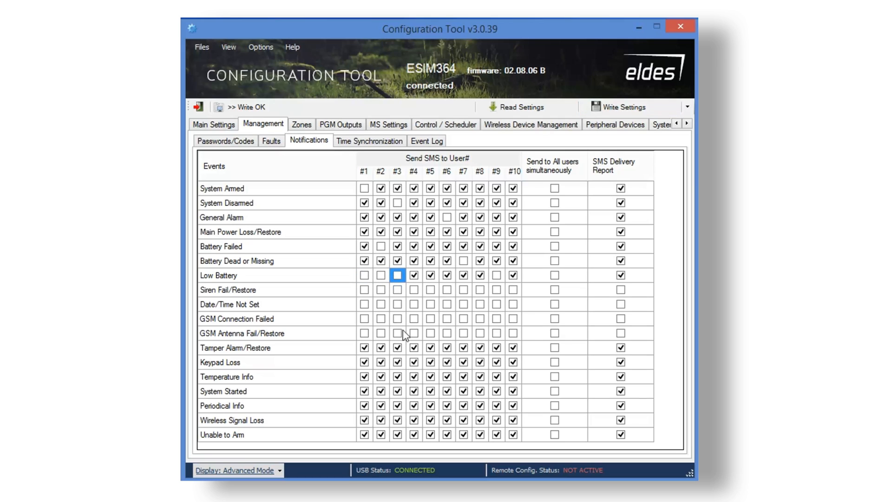
{"action": "left_click", "coordinate": [365, 377]}
{"action": "left_click", "coordinate": [381, 377]}
{"action": "left_click", "coordinate": [398, 376]}
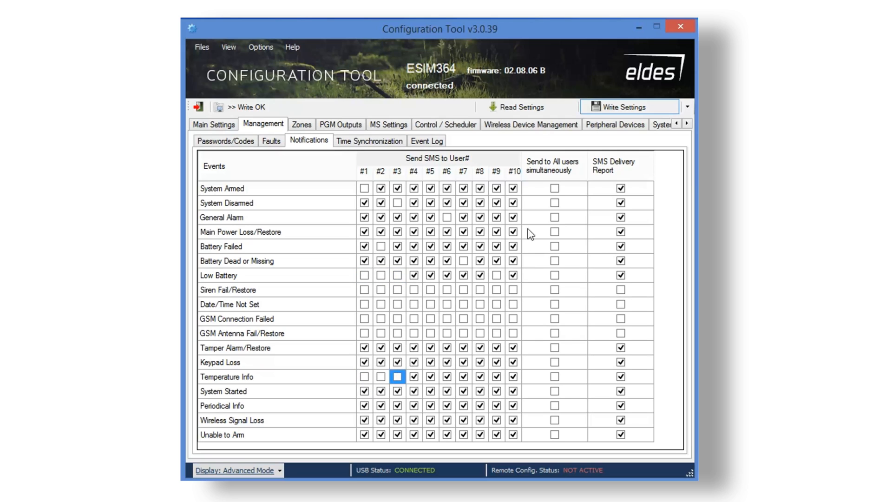
Send System Armed, System Disarmed and Tamper Alarm/Restore SMS to all users simultaneously.
{"action": "left_click", "coordinate": [555, 188]}
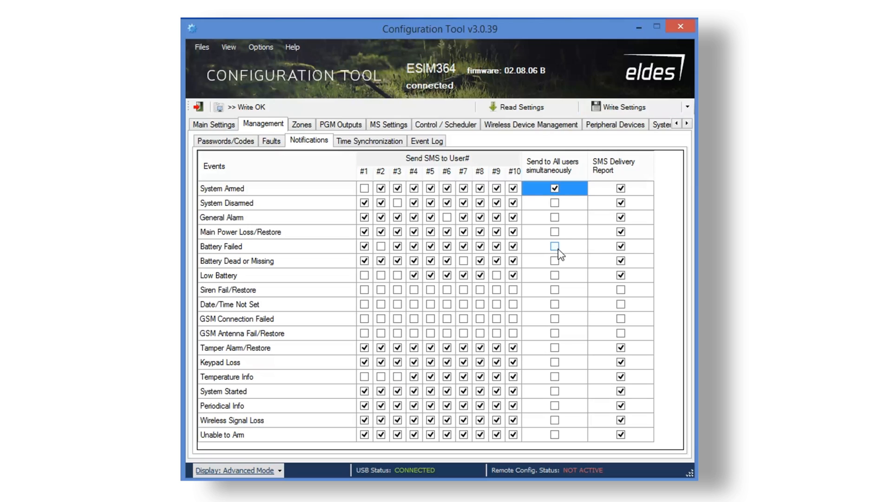
{"action": "left_click", "coordinate": [555, 203]}
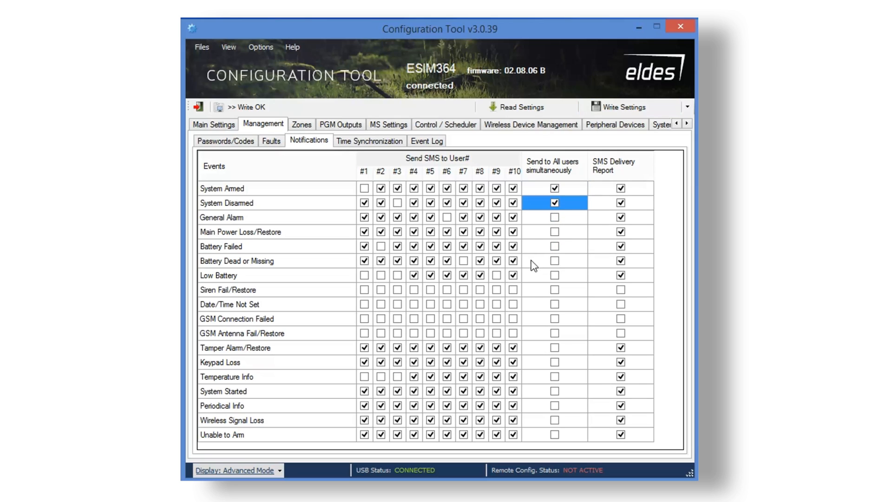
{"action": "left_click", "coordinate": [556, 349]}
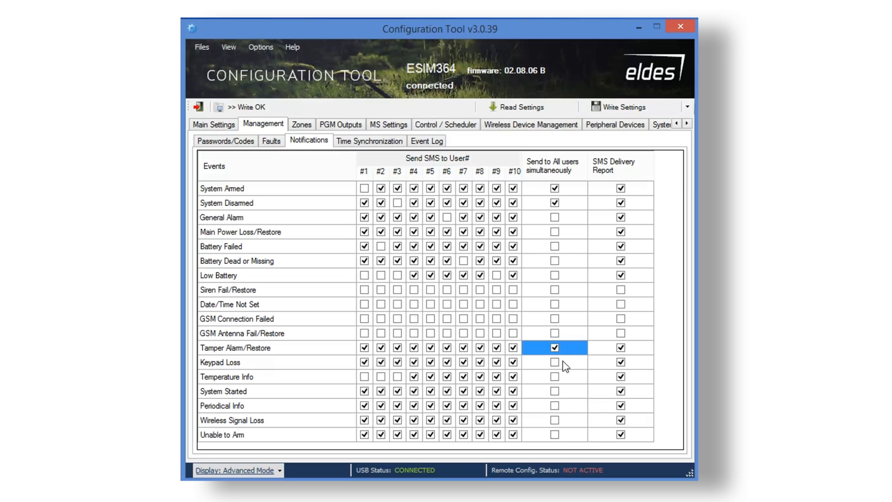
{"action": "left_click", "coordinate": [371, 142]}
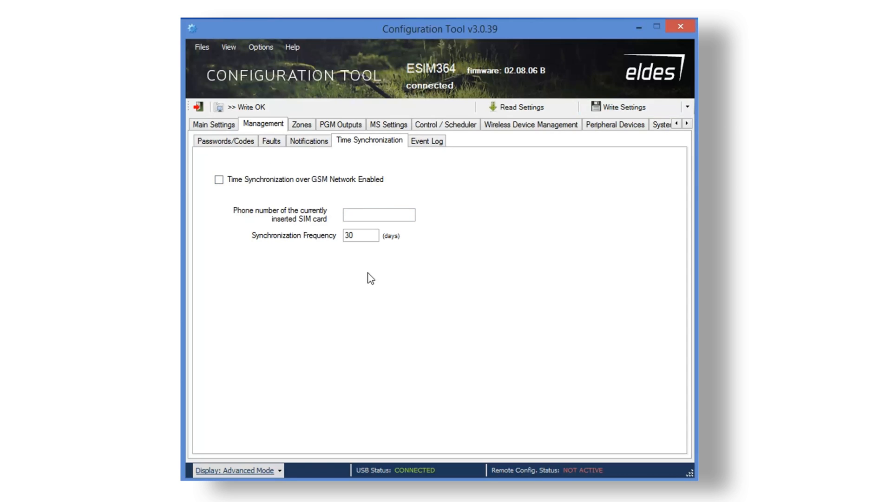
Look over the Event Log settings, then go to the on-board zones and edit Z1's name.
{"action": "left_click", "coordinate": [443, 145]}
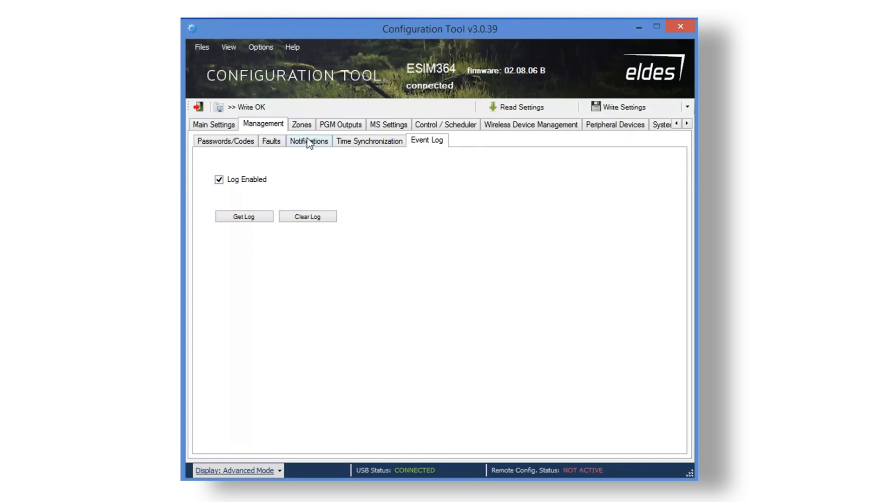
{"action": "left_click", "coordinate": [303, 124]}
{"action": "left_click", "coordinate": [247, 179]}
{"action": "left_click", "coordinate": [247, 179]}
Name zone Z1 'Bedroom' and zone Z2 'Garage'.
{"action": "type", "text": "Bedroom"}
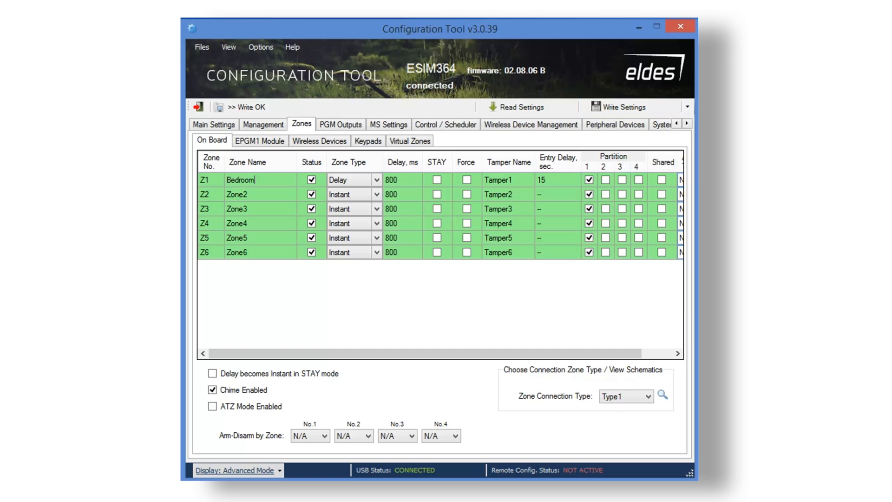
{"action": "left_click", "coordinate": [249, 194]}
{"action": "left_click", "coordinate": [249, 194]}
{"action": "type", "text": "Garage"}
Check zone 1's enable, Delay zone type and STAY options, keeping it enabled as Delay.
{"action": "left_click", "coordinate": [311, 180]}
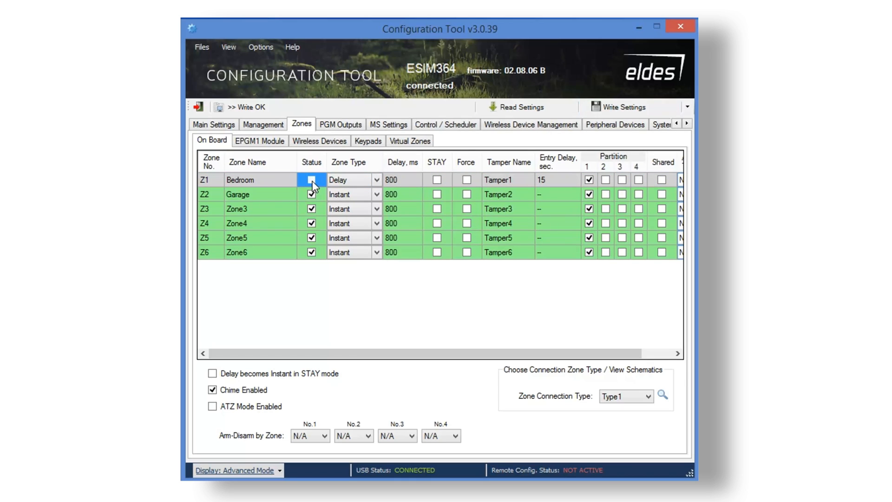
{"action": "left_click", "coordinate": [313, 180]}
{"action": "left_click", "coordinate": [368, 183]}
{"action": "left_click", "coordinate": [372, 186]}
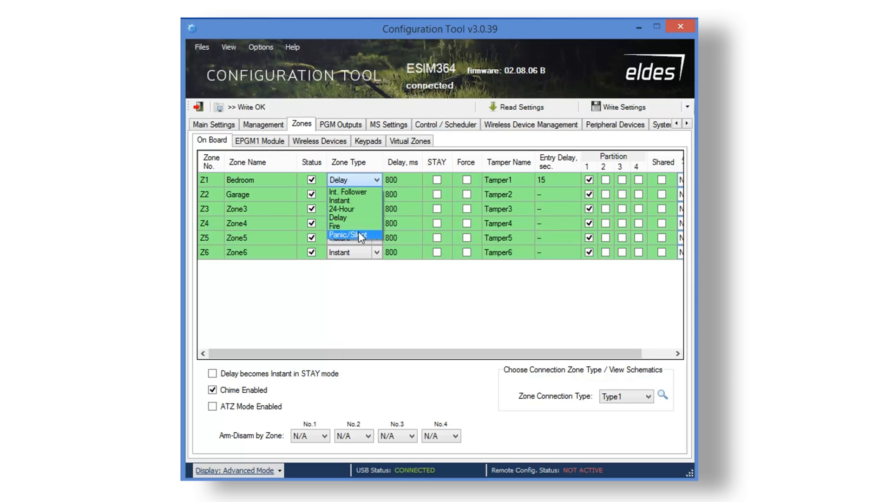
{"action": "left_click", "coordinate": [401, 176]}
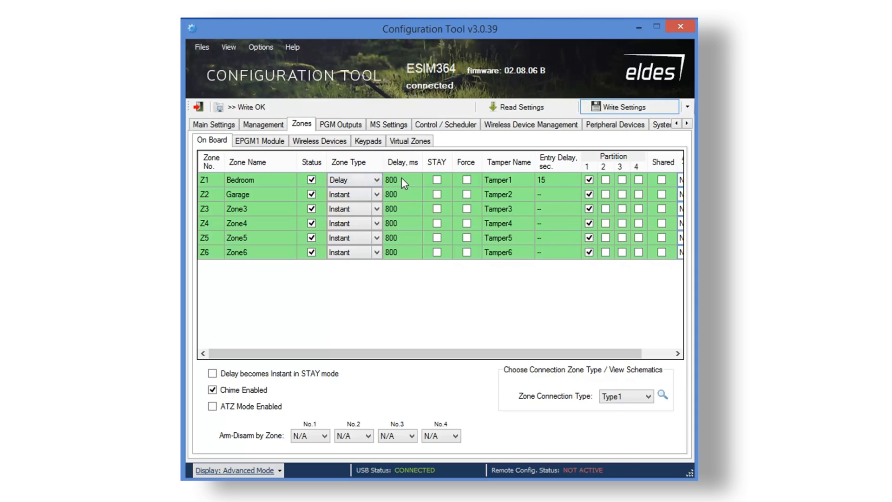
{"action": "left_click", "coordinate": [437, 180]}
{"action": "left_click", "coordinate": [467, 180]}
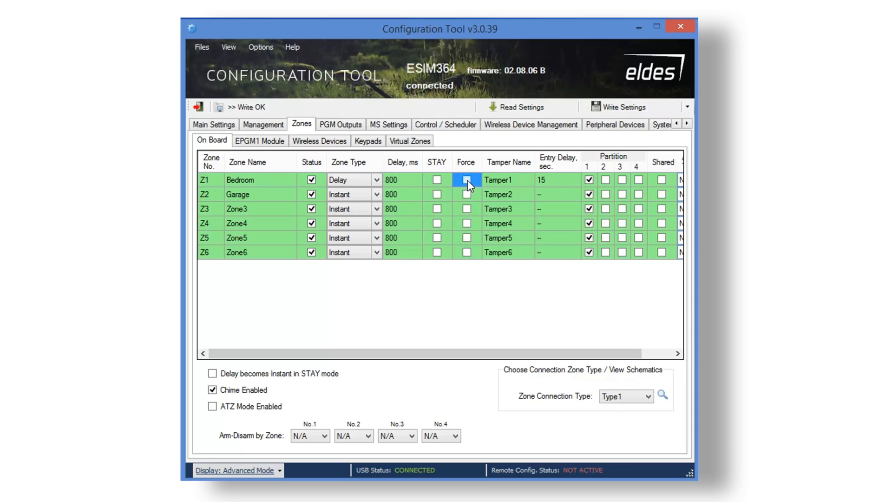
Rename zone 1's tamper from Tamper1 to 'Bedroom Tamper'.
{"action": "left_click", "coordinate": [497, 179]}
{"action": "left_click", "coordinate": [517, 180]}
{"action": "left_click", "coordinate": [522, 179]}
{"action": "left_click_drag", "start_coordinate": [523, 179], "coordinate": [485, 180]}
{"action": "type", "text": "Bedr"}
{"action": "type", "text": "oom T"}
{"action": "type", "text": "amper"}
Add Bedroom to partitions 2–4 and remove Garage from partition 1, leaving both unshared.
{"action": "left_click", "coordinate": [565, 181]}
{"action": "left_click", "coordinate": [606, 180]}
{"action": "left_click", "coordinate": [623, 181]}
{"action": "left_click", "coordinate": [639, 179]}
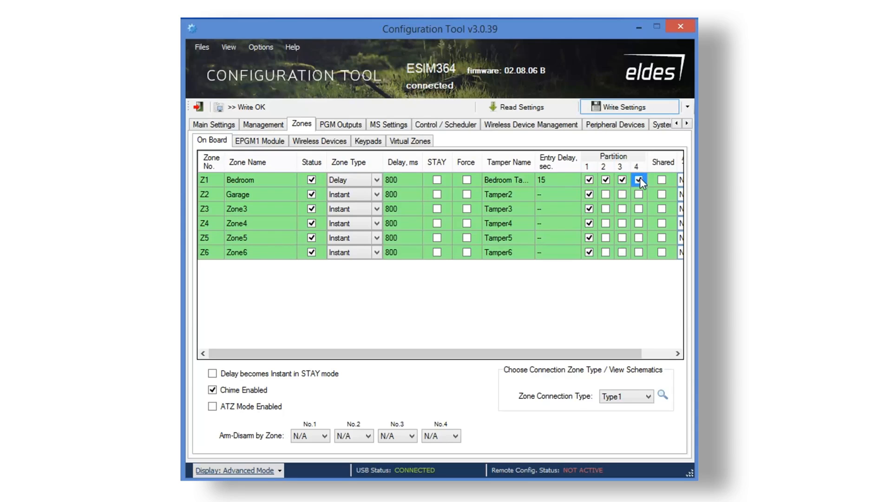
{"action": "left_click", "coordinate": [589, 194]}
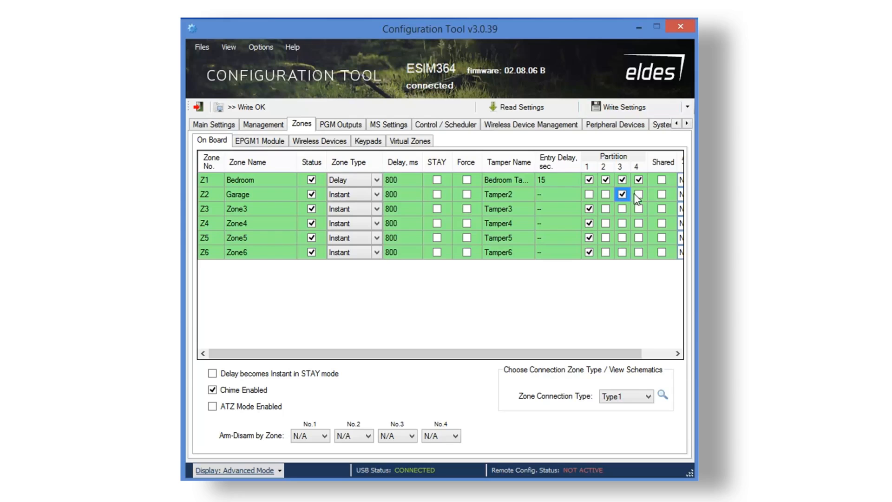
{"action": "left_click_drag", "start_coordinate": [578, 354], "coordinate": [610, 355]}
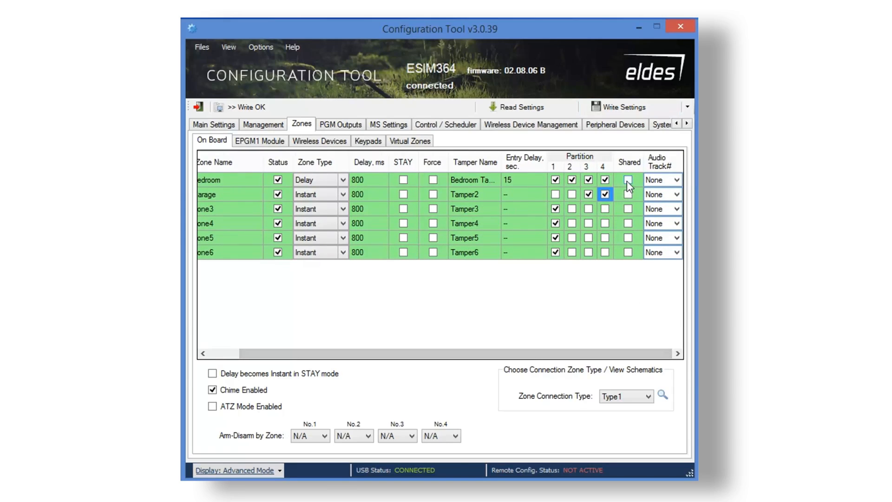
{"action": "left_click", "coordinate": [629, 180]}
{"action": "left_click", "coordinate": [629, 195]}
{"action": "left_click", "coordinate": [628, 181]}
Assign audio track 1 to Bedroom, track 2 to Garage, and make delay zones instant in STAY.
{"action": "left_click", "coordinate": [679, 180]}
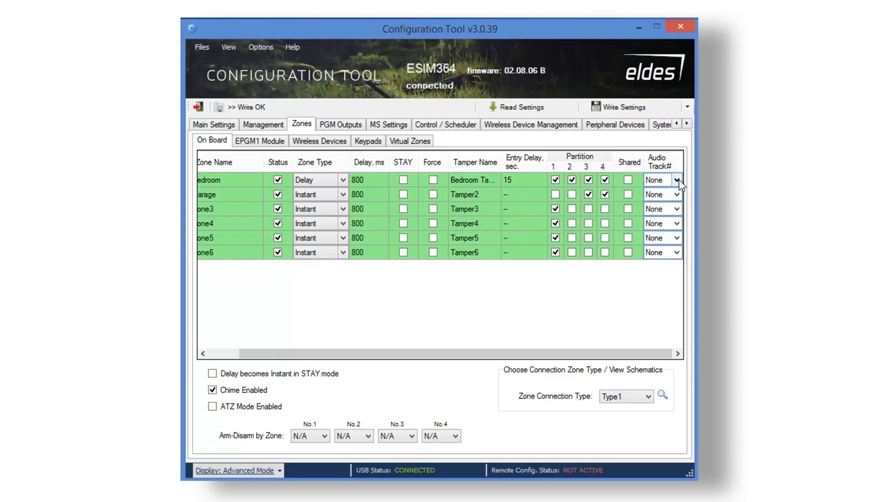
{"action": "left_click", "coordinate": [679, 180]}
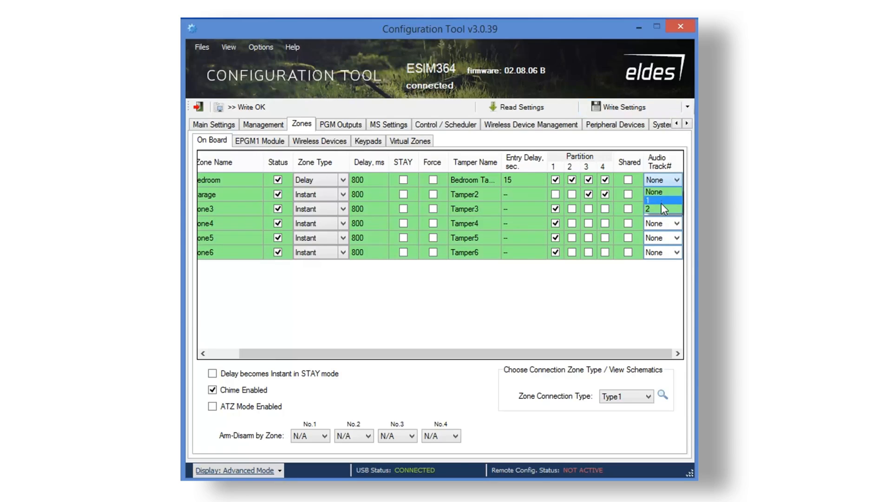
{"action": "left_click", "coordinate": [662, 200]}
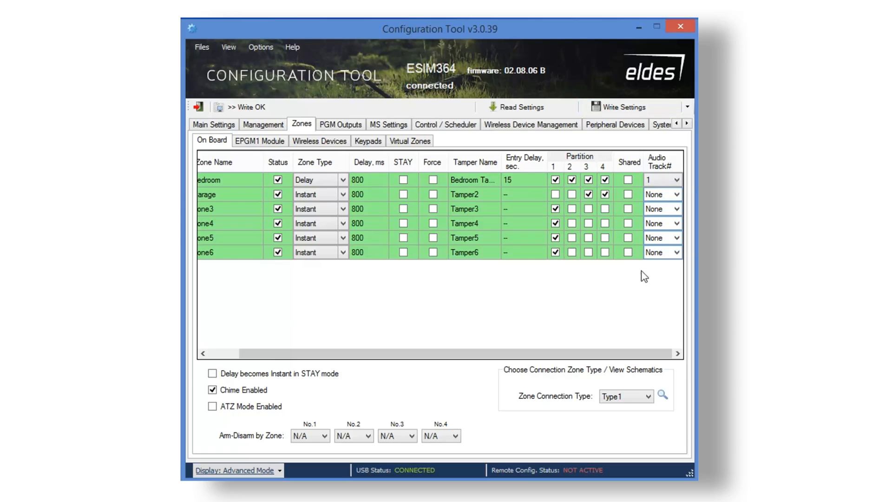
{"action": "left_click", "coordinate": [677, 195]}
{"action": "left_click", "coordinate": [678, 195]}
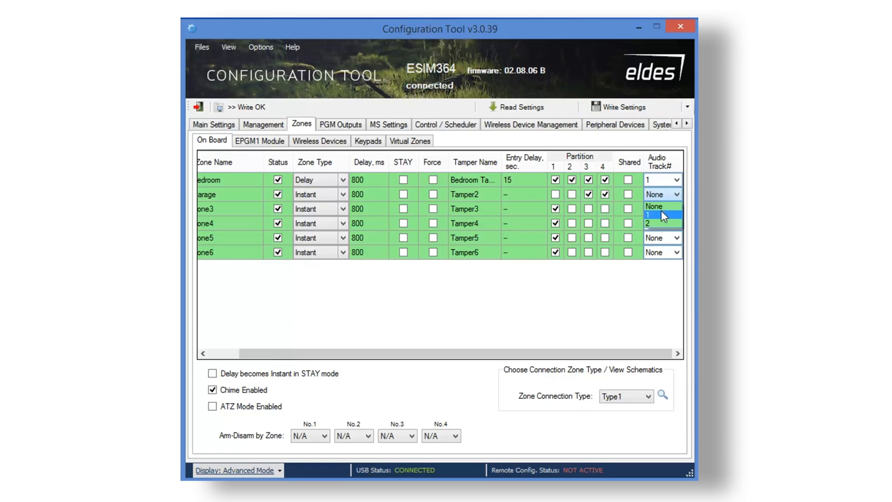
{"action": "left_click", "coordinate": [660, 223]}
{"action": "left_click_drag", "start_coordinate": [640, 355], "coordinate": [507, 339]}
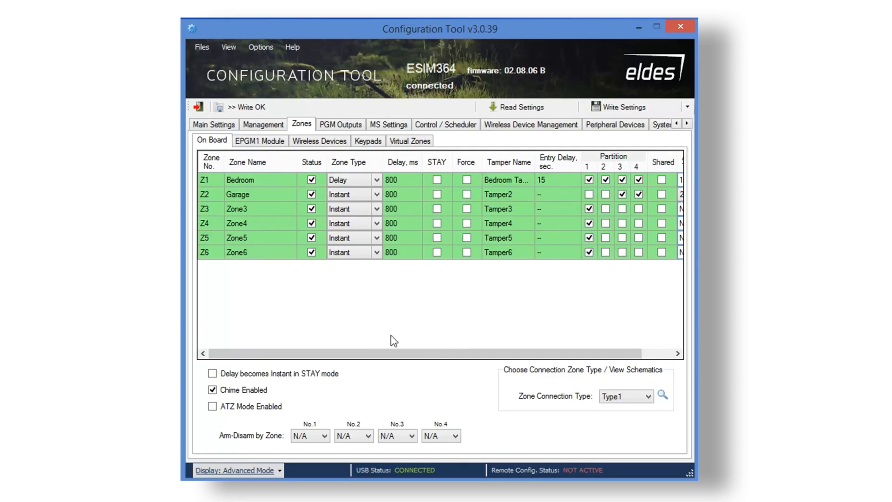
{"action": "left_click", "coordinate": [212, 373]}
Turn off STAY instant delay, enable ATZ mode with Type4 wiring, and view its schematic.
{"action": "left_click", "coordinate": [212, 373]}
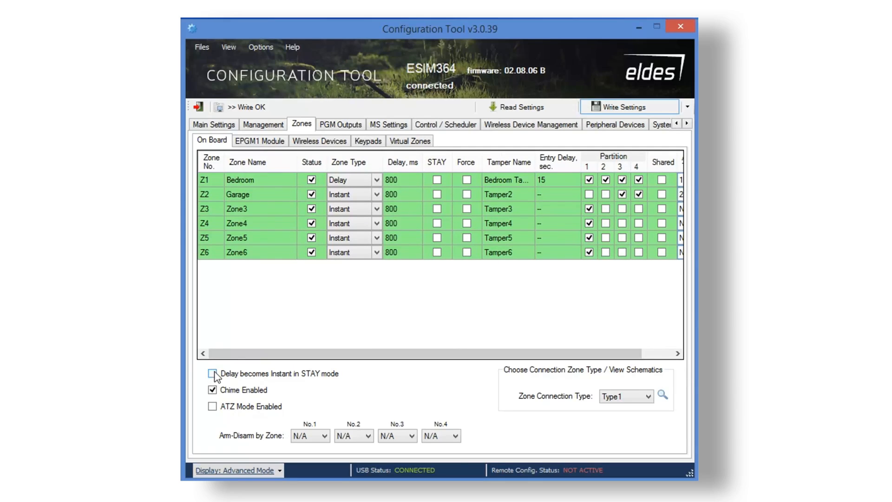
{"action": "left_click", "coordinate": [212, 407]}
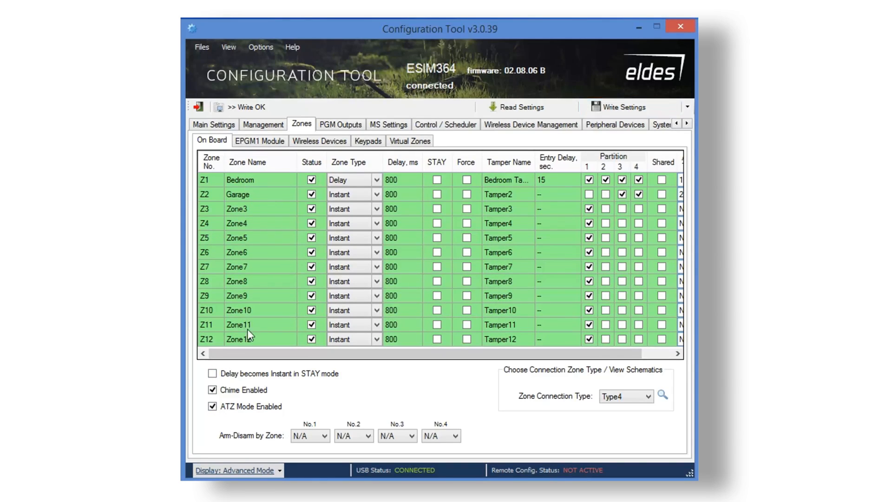
{"action": "left_click", "coordinate": [648, 397]}
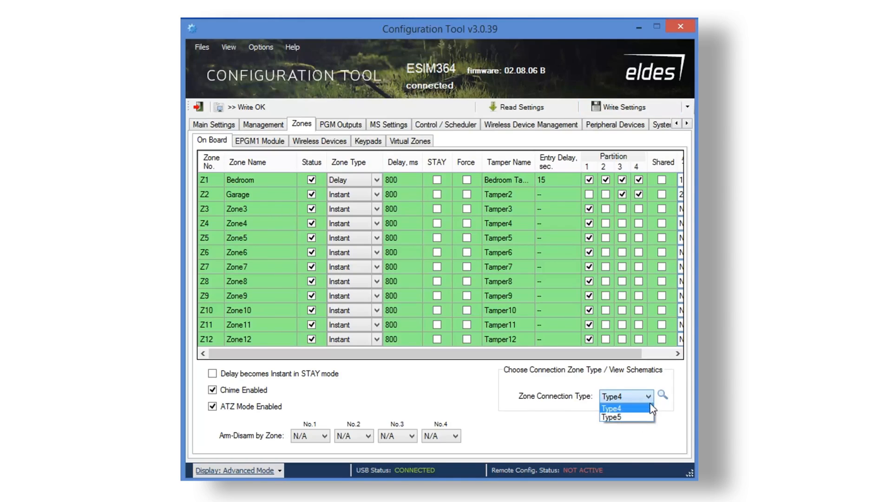
{"action": "left_click", "coordinate": [663, 396]}
{"action": "left_click", "coordinate": [663, 396]}
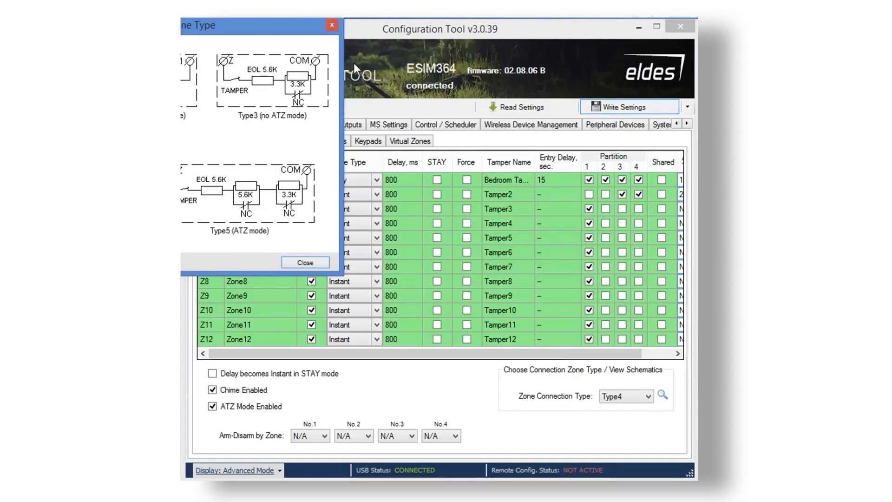
{"action": "left_click_drag", "start_coordinate": [263, 22], "coordinate": [550, 92]}
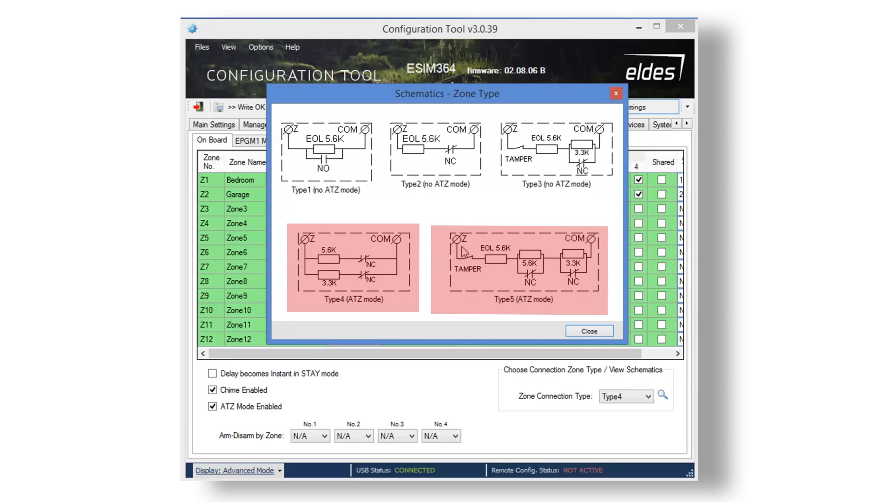
{"action": "left_click", "coordinate": [593, 330]}
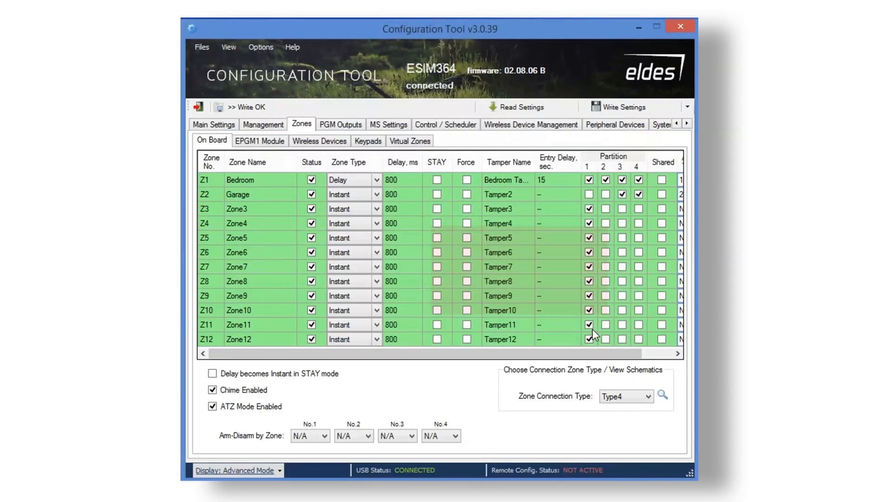
Disable ATZ mode and compare the Type1 wiring schematic.
{"action": "left_click", "coordinate": [213, 407]}
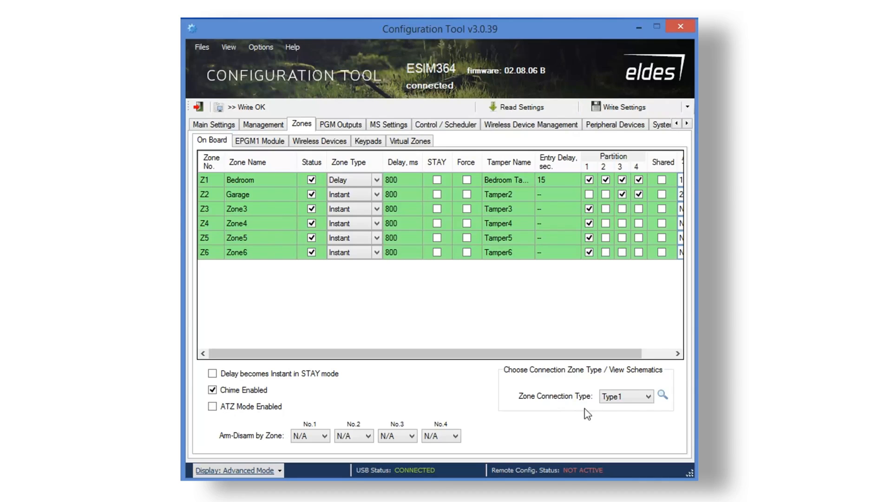
{"action": "left_click", "coordinate": [645, 396]}
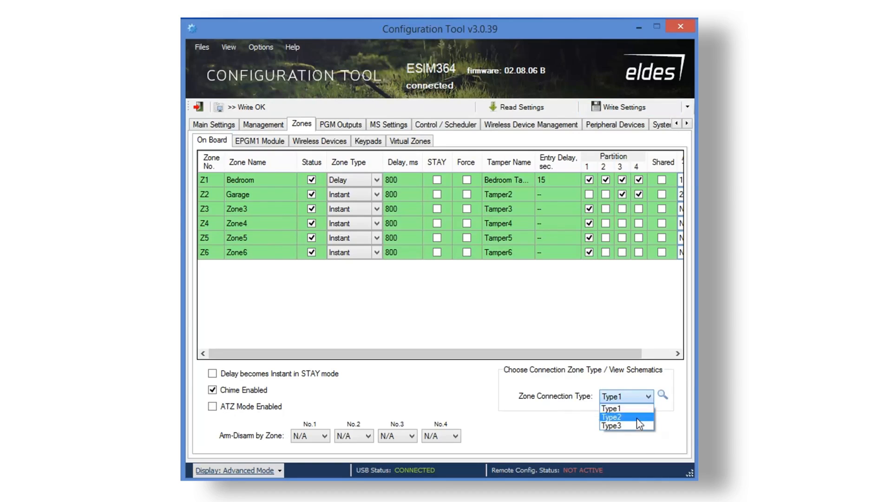
{"action": "left_click", "coordinate": [663, 396]}
{"action": "left_click", "coordinate": [664, 395]}
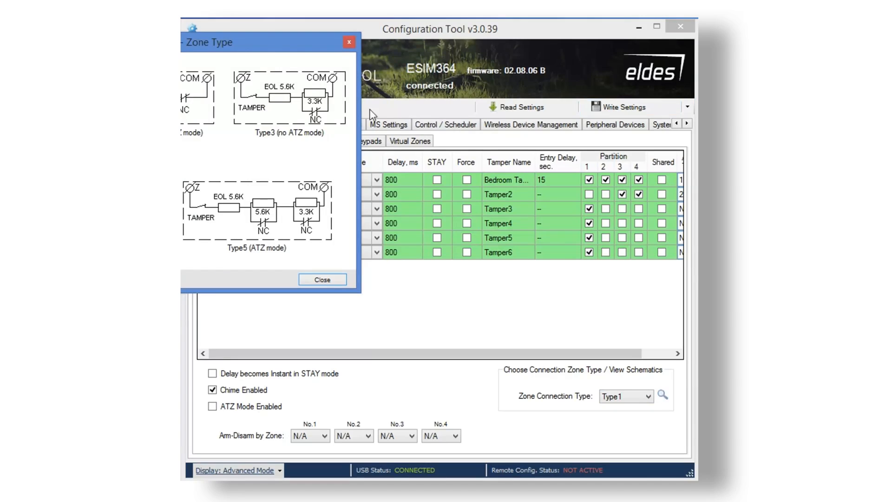
{"action": "left_click_drag", "start_coordinate": [268, 45], "coordinate": [545, 144]}
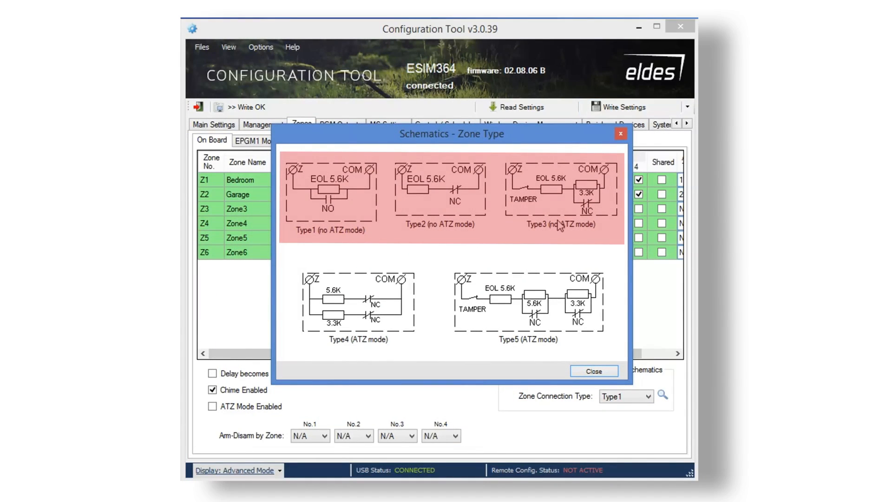
{"action": "left_click", "coordinate": [623, 134]}
Re-enable ATZ mode, leave arm-disarm No.1 at N/A, and show the EPGM1 Module zones.
{"action": "left_click", "coordinate": [213, 408]}
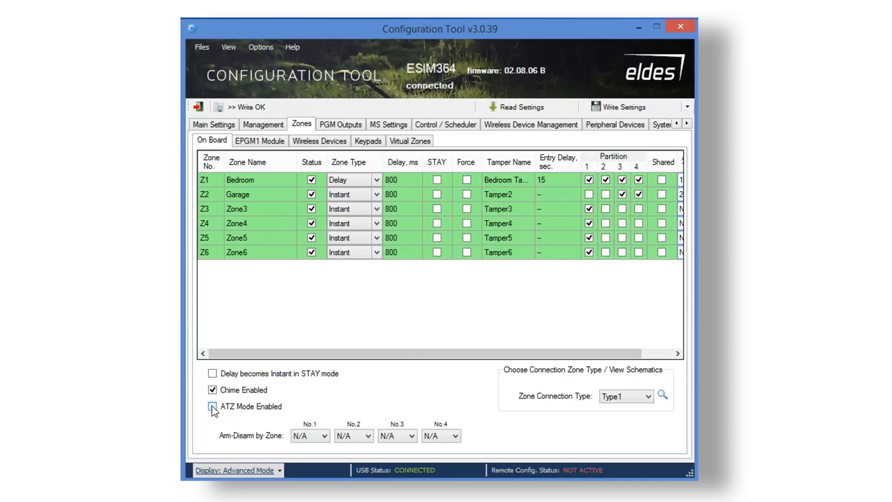
{"action": "left_click", "coordinate": [326, 436]}
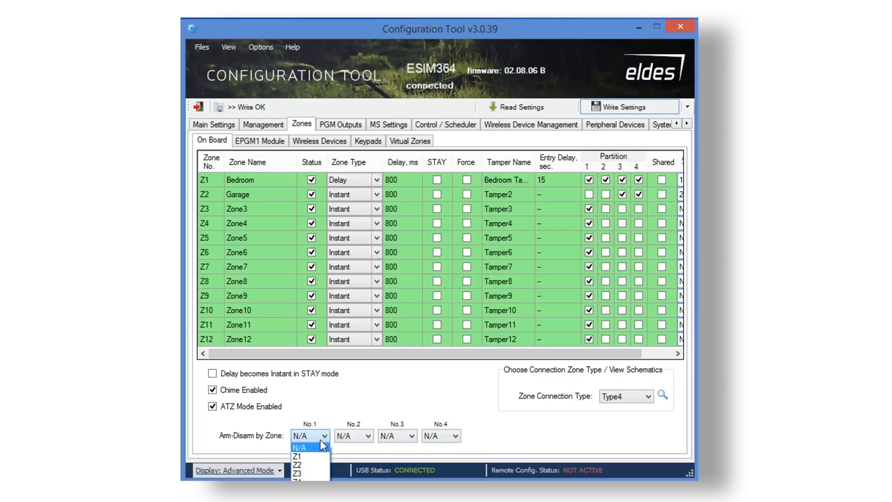
{"action": "left_click", "coordinate": [339, 410]}
{"action": "left_click", "coordinate": [273, 139]}
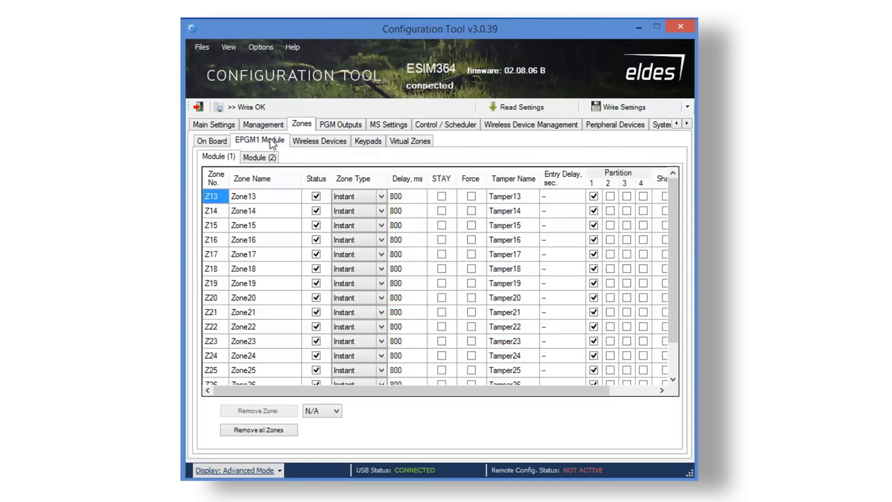
Toggle zone Z25 off and back on, then browse Module (2), Wireless Devices and Keypads zones.
{"action": "left_click", "coordinate": [316, 370]}
{"action": "left_click", "coordinate": [316, 370]}
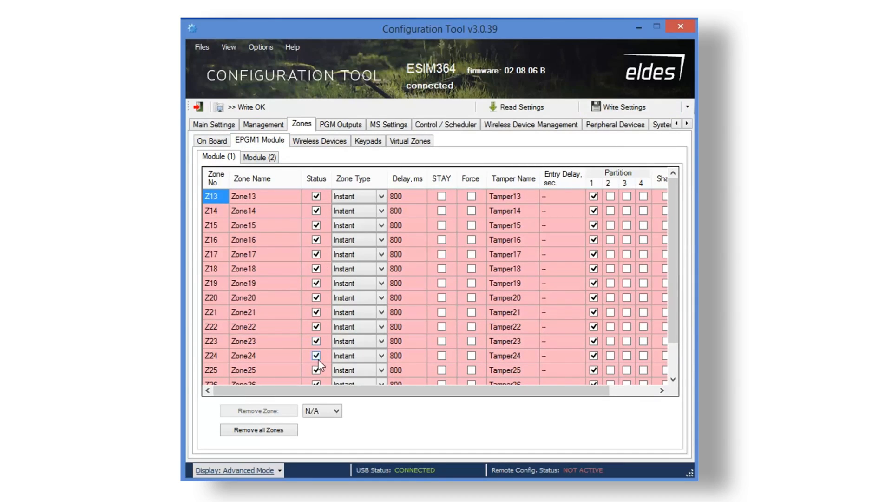
{"action": "left_click_drag", "start_coordinate": [676, 231], "coordinate": [670, 194]}
{"action": "left_click", "coordinate": [263, 158]}
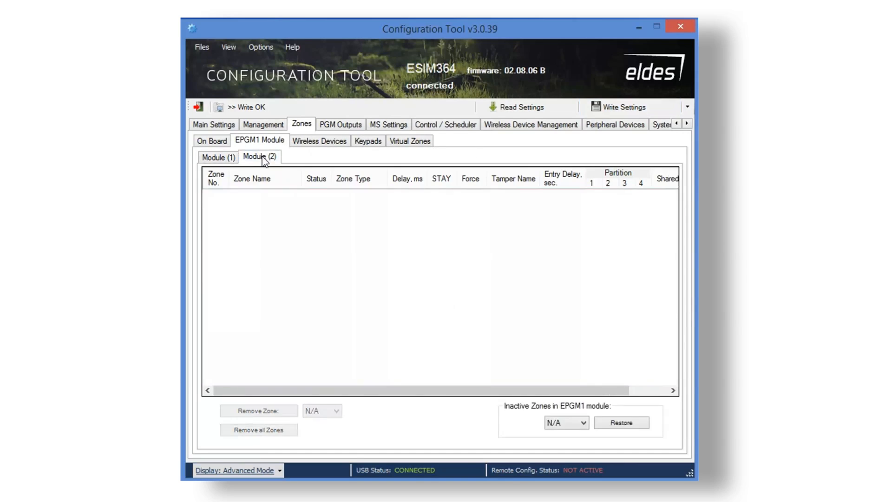
{"action": "left_click", "coordinate": [318, 142]}
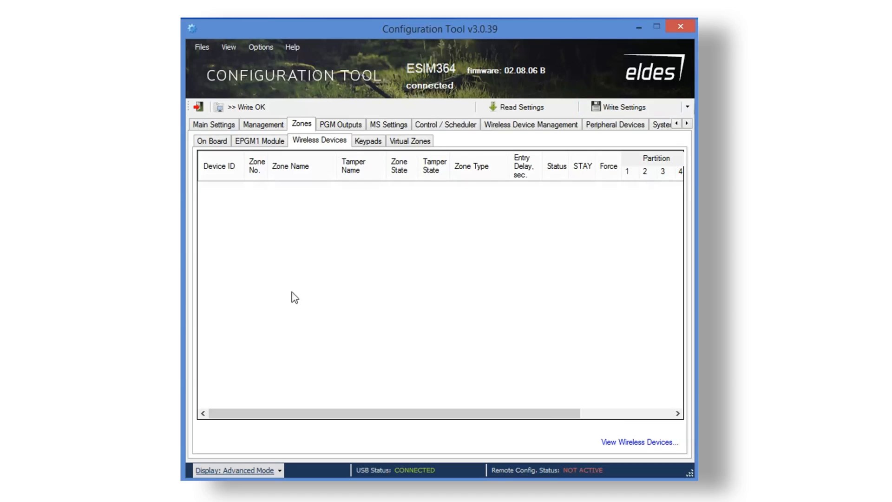
{"action": "left_click", "coordinate": [372, 146]}
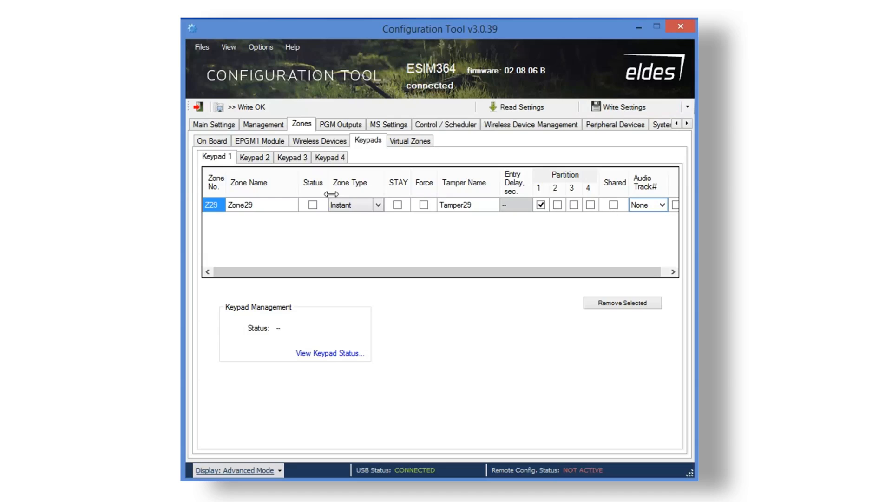
Rename keypad zone Z29 to Doors, enable it, and keep it an Instant zone without STAY.
{"action": "left_click", "coordinate": [260, 205]}
{"action": "left_click", "coordinate": [260, 206]}
{"action": "left_click_drag", "start_coordinate": [261, 206], "coordinate": [225, 206]}
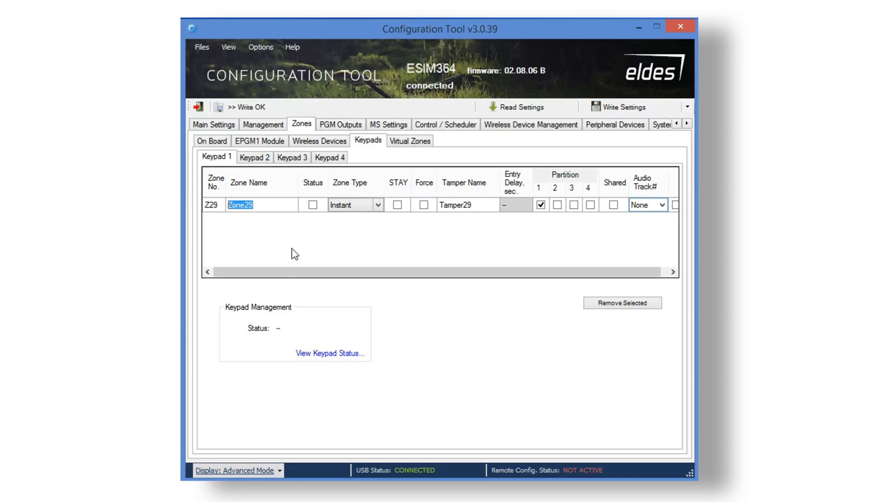
{"action": "type", "text": "Doors"}
{"action": "left_click", "coordinate": [313, 205]}
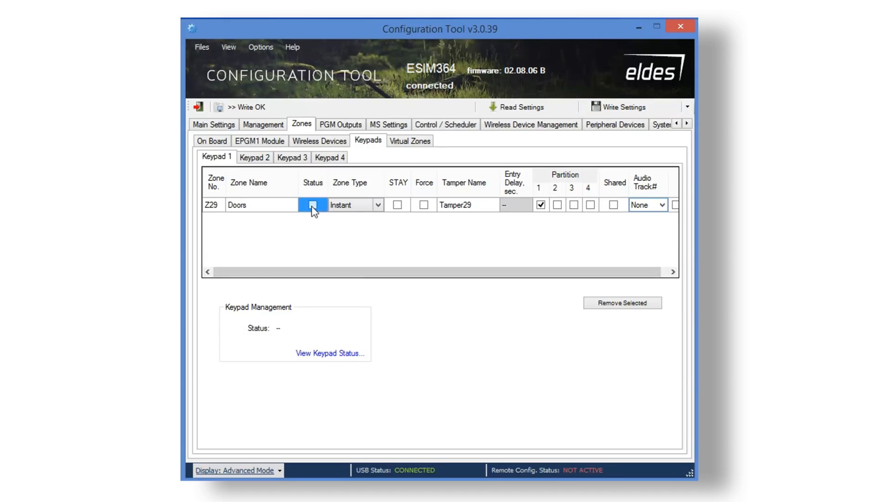
{"action": "left_click", "coordinate": [378, 206]}
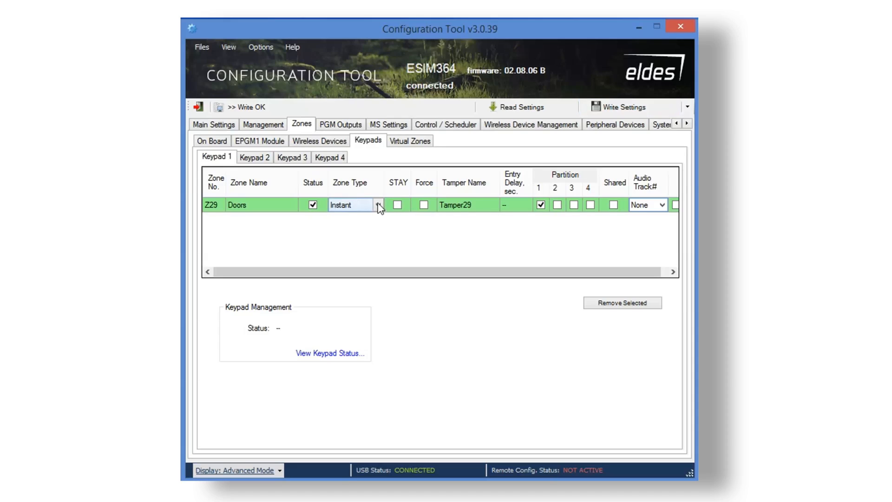
{"action": "left_click", "coordinate": [378, 206]}
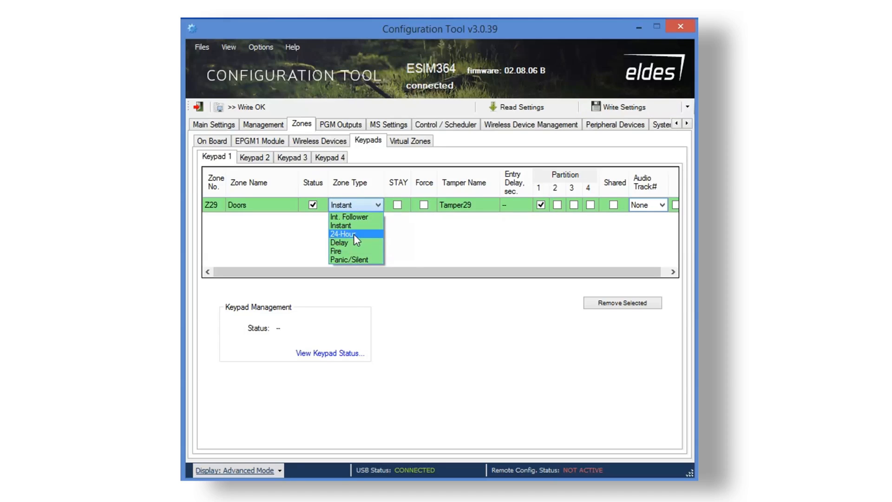
{"action": "left_click", "coordinate": [399, 205]}
{"action": "left_click", "coordinate": [400, 205]}
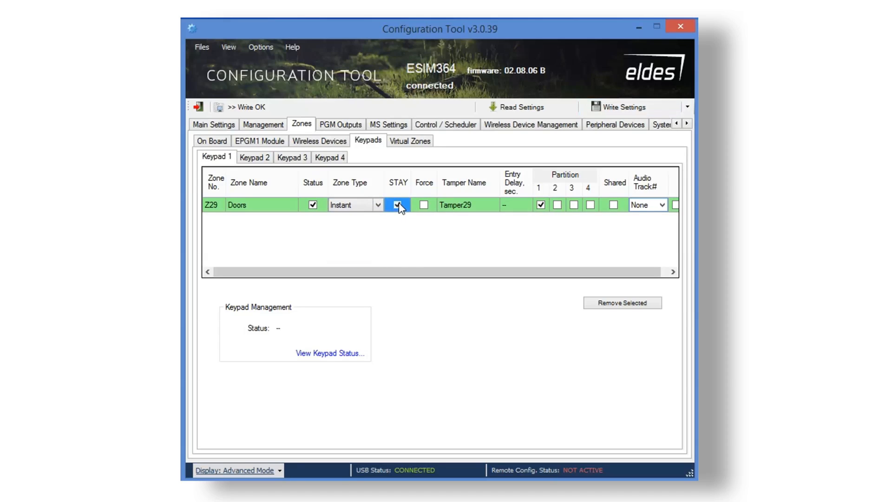
{"action": "left_click", "coordinate": [424, 205]}
Give Z29 a door-magnet tamper name, add it to partitions 2–4, and make it shared.
{"action": "left_click", "coordinate": [477, 207]}
{"action": "left_click", "coordinate": [478, 207]}
{"action": "type", "text": "doo"}
{"action": "left_click", "coordinate": [518, 208]}
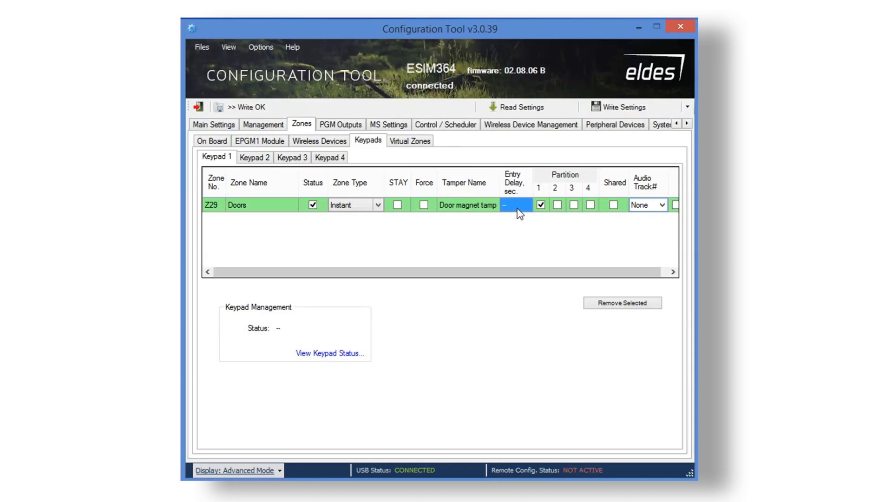
{"action": "left_click", "coordinate": [518, 209]}
{"action": "left_click", "coordinate": [558, 206]}
{"action": "left_click", "coordinate": [574, 205]}
{"action": "left_click", "coordinate": [590, 205]}
{"action": "left_click", "coordinate": [613, 206]}
Leave Z29's audio track at None and check the Keypad 2, 3 and 4 zone lists.
{"action": "left_click", "coordinate": [663, 208]}
{"action": "left_click", "coordinate": [664, 209]}
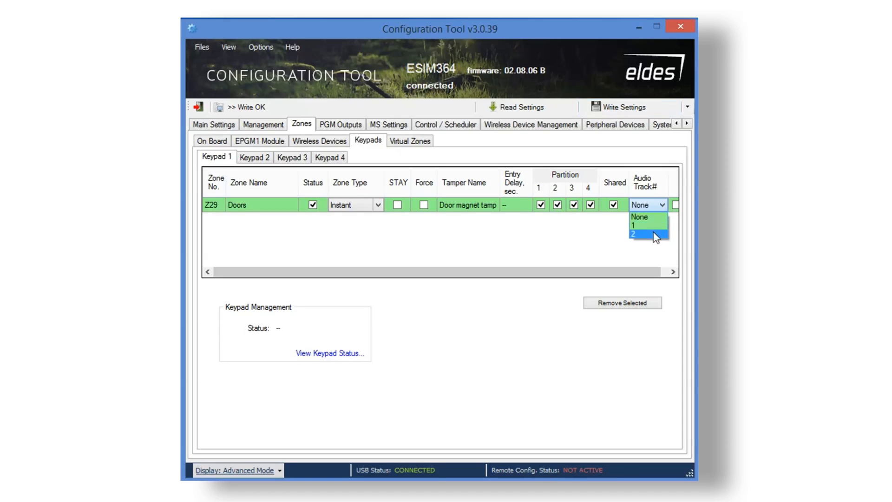
{"action": "left_click", "coordinate": [582, 272]}
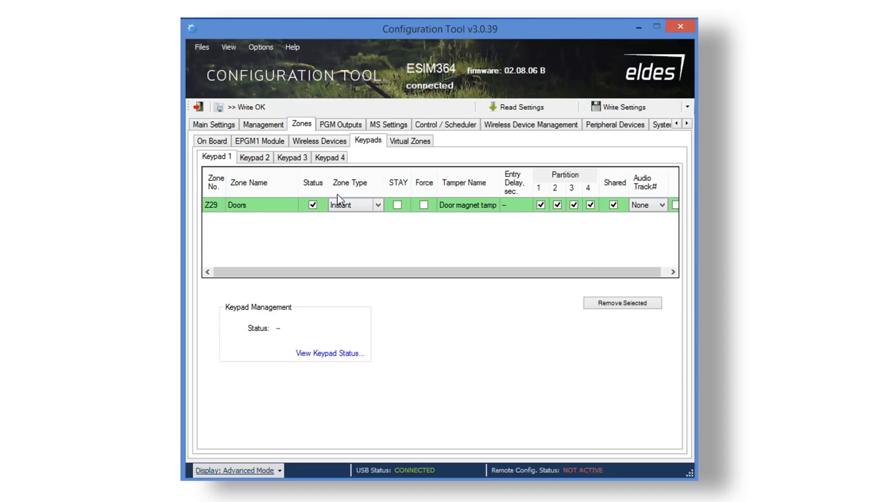
{"action": "left_click", "coordinate": [270, 161]}
{"action": "left_click", "coordinate": [285, 160]}
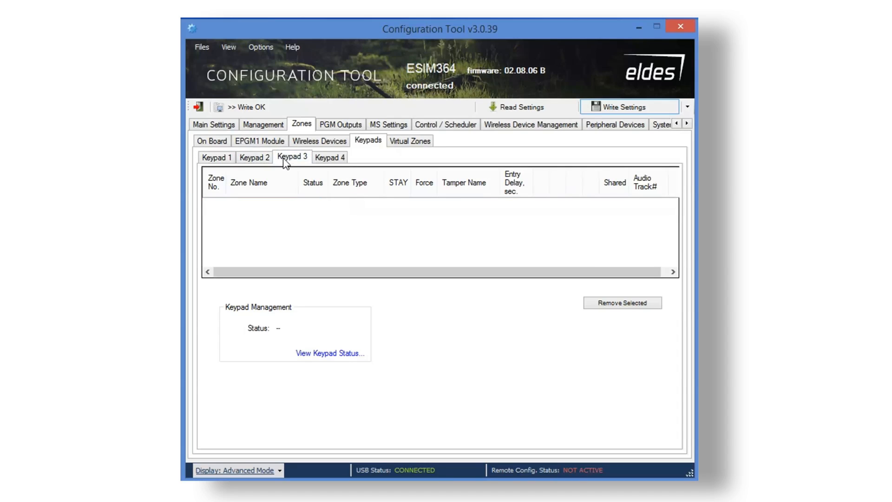
{"action": "left_click", "coordinate": [340, 160]}
Create three virtual zones, Z30, Z31 and Z32.
{"action": "left_click", "coordinate": [408, 144]}
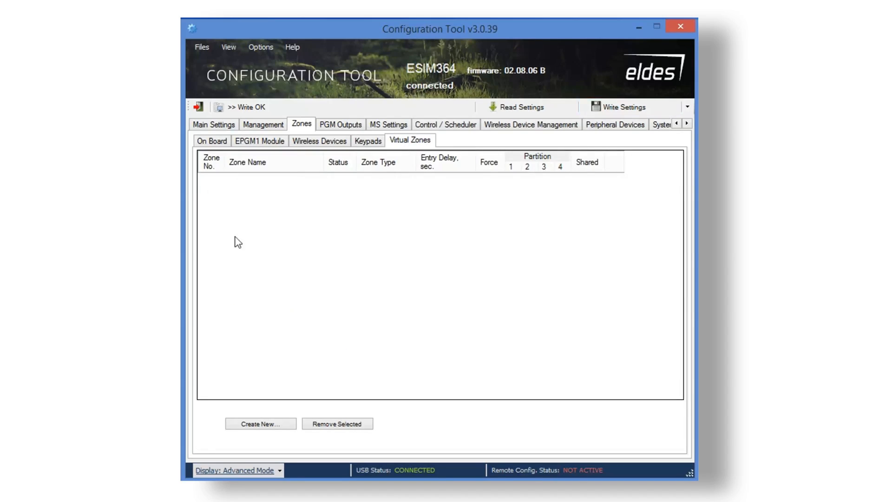
{"action": "left_click", "coordinate": [286, 429]}
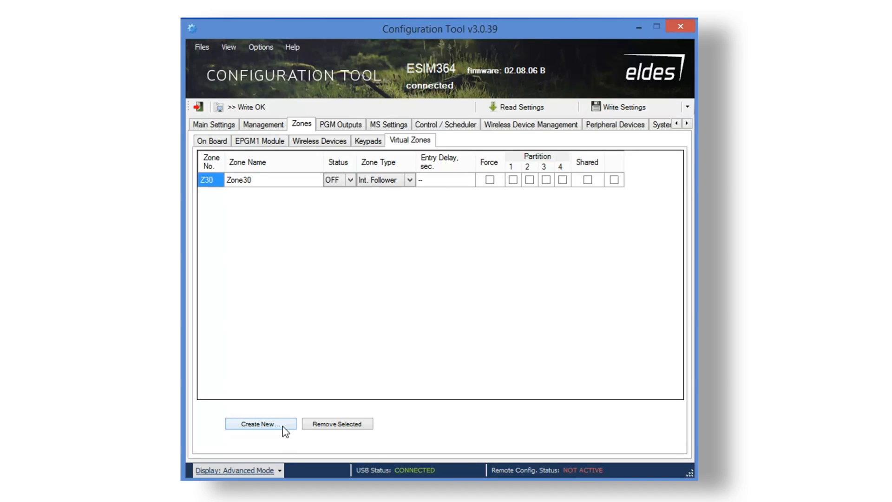
{"action": "left_click", "coordinate": [286, 429]}
{"action": "left_click", "coordinate": [285, 429]}
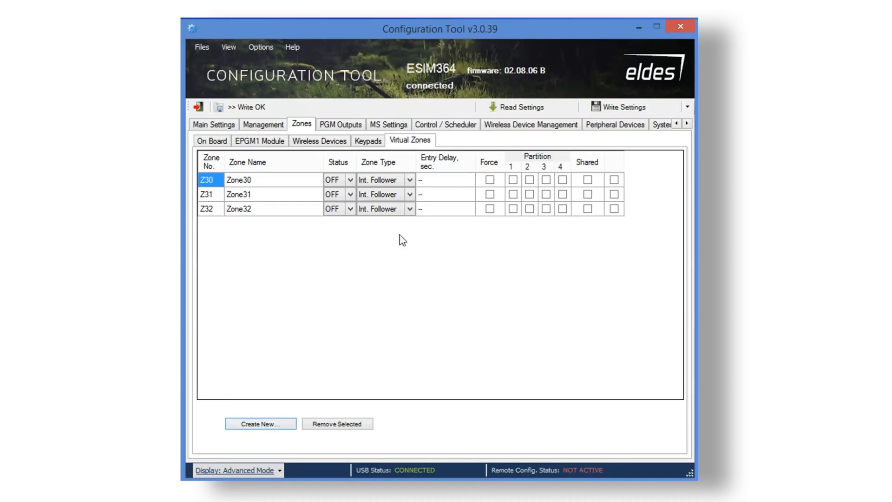
Rename virtual zone Z30 to Panic button, switch it ON, and set it to Instant.
{"action": "left_click", "coordinate": [271, 178]}
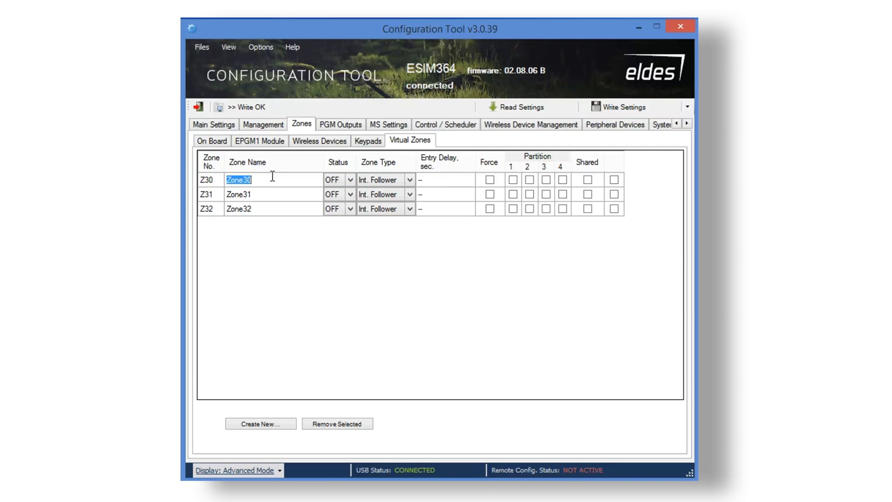
{"action": "type", "text": "Pa"}
{"action": "left_click", "coordinate": [350, 178]}
{"action": "left_click", "coordinate": [344, 188]}
{"action": "left_click", "coordinate": [409, 179]}
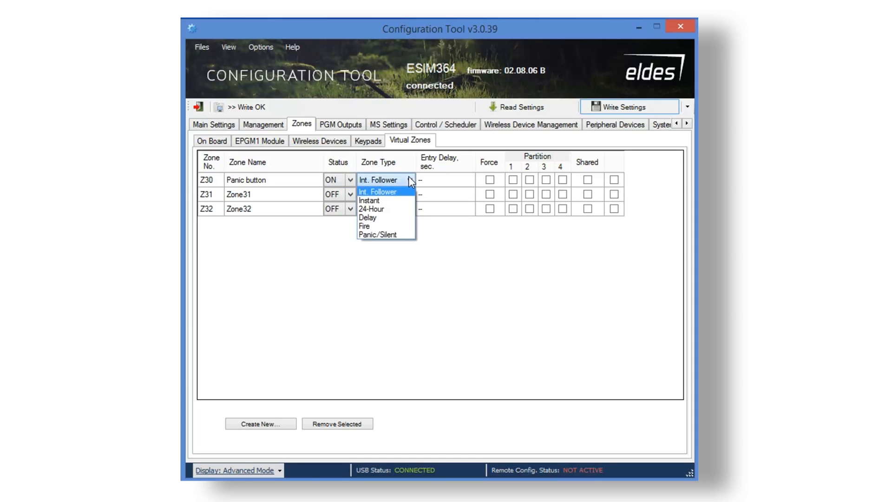
{"action": "left_click", "coordinate": [385, 201]}
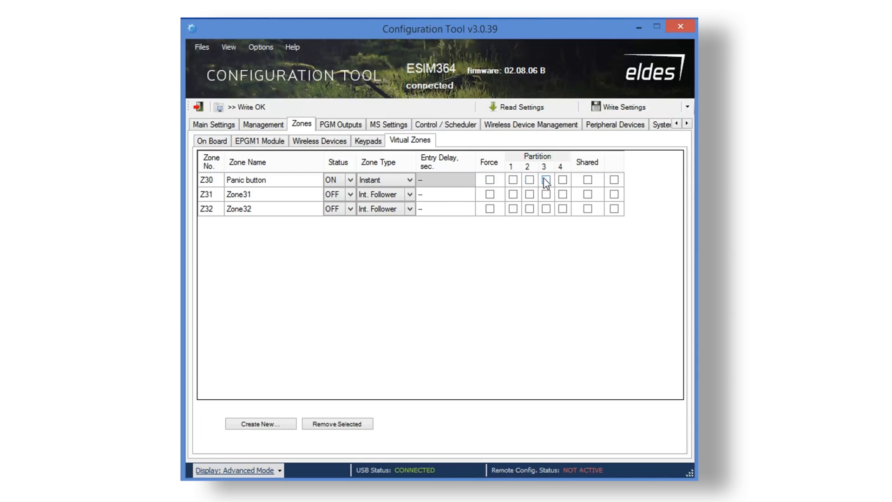
Enable on-board PGM outputs C1 through C4.
{"action": "left_click", "coordinate": [356, 126]}
{"action": "left_click", "coordinate": [338, 182]}
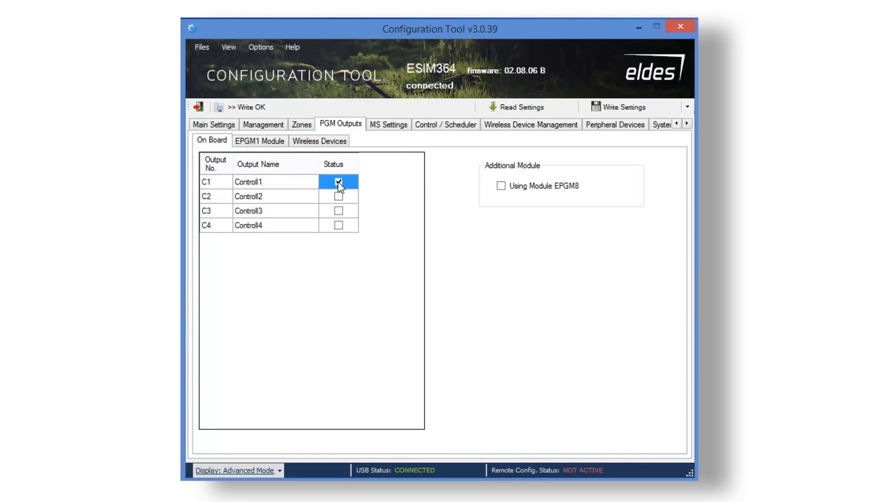
{"action": "left_click", "coordinate": [338, 196]}
{"action": "left_click", "coordinate": [338, 211]}
{"action": "left_click", "coordinate": [339, 225]}
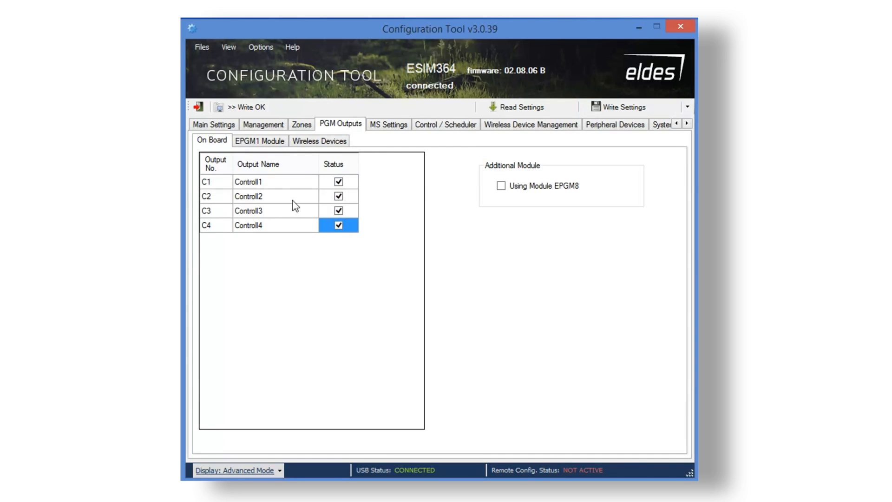
Name output C1 Lights and output C2 Cooling.
{"action": "left_click", "coordinate": [271, 180]}
{"action": "left_click", "coordinate": [273, 181]}
{"action": "type", "text": "Lights"}
{"action": "left_click", "coordinate": [279, 196]}
{"action": "left_click", "coordinate": [277, 195]}
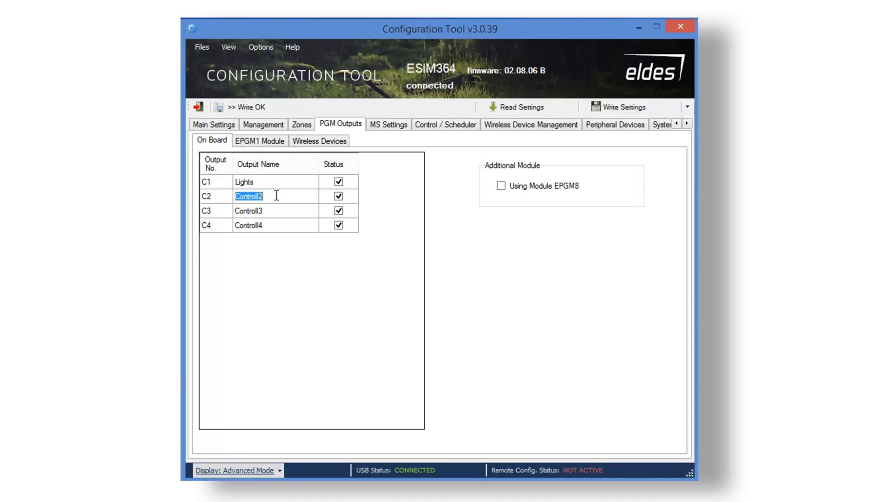
{"action": "type", "text": "Coolin"}
{"action": "left_click", "coordinate": [269, 214]}
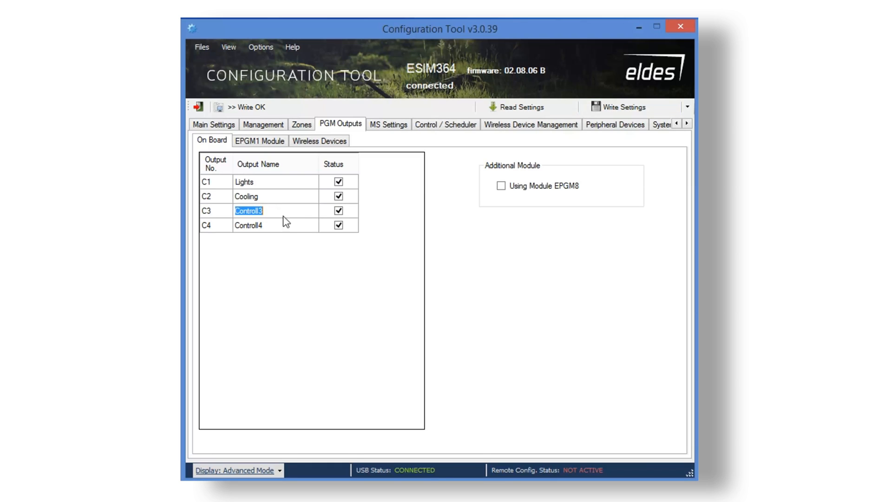
{"action": "left_click", "coordinate": [286, 226]}
{"action": "left_click", "coordinate": [285, 222]}
Add the EPGM8 additional module and enable outputs C5 through C12.
{"action": "left_click", "coordinate": [501, 186]}
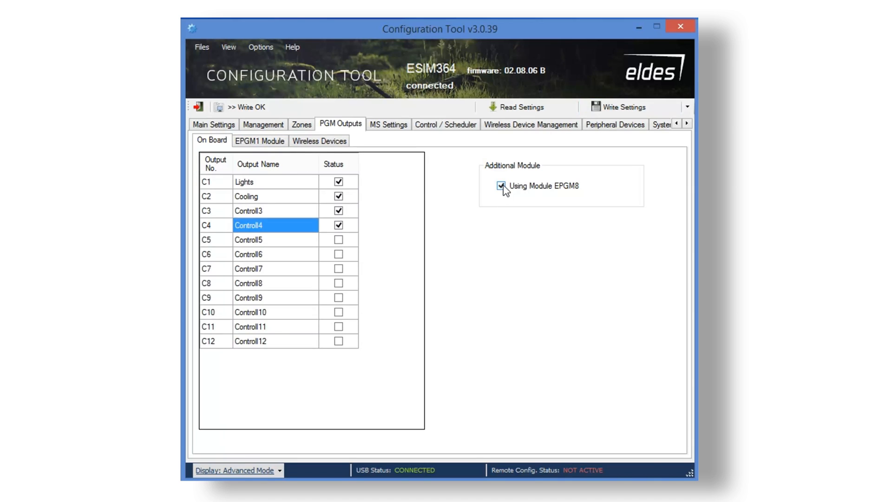
{"action": "left_click", "coordinate": [339, 240]}
{"action": "left_click", "coordinate": [338, 254]}
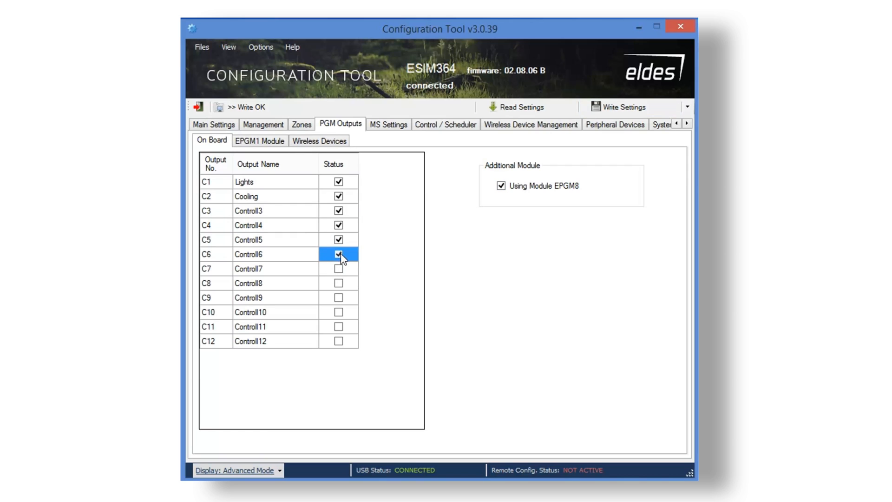
{"action": "left_click", "coordinate": [340, 273]}
{"action": "left_click", "coordinate": [339, 285]}
{"action": "left_click", "coordinate": [339, 299]}
{"action": "left_click", "coordinate": [341, 313]}
{"action": "left_click", "coordinate": [339, 328]}
{"action": "left_click", "coordinate": [338, 342]}
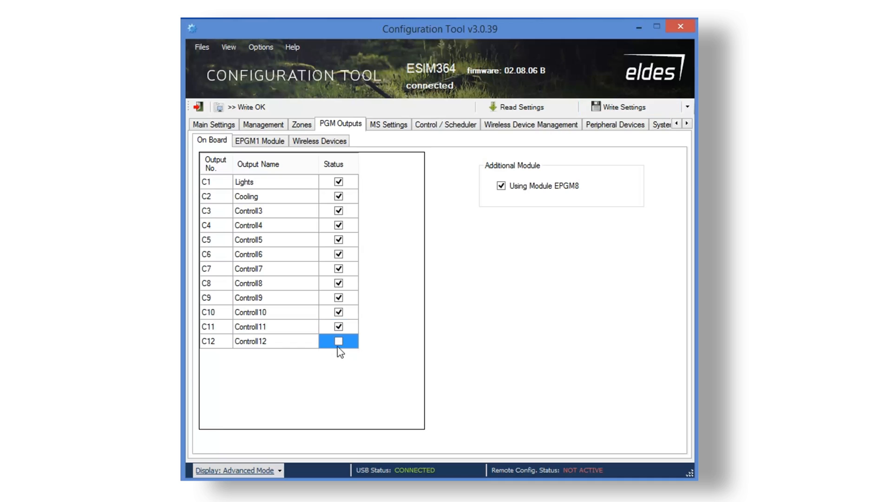
Inspect the names of outputs C7–C12, then show the EPGM1 module outputs.
{"action": "double_click", "coordinate": [273, 344]}
{"action": "double_click", "coordinate": [271, 327]}
{"action": "double_click", "coordinate": [272, 311]}
{"action": "left_click", "coordinate": [270, 302]}
{"action": "left_click", "coordinate": [271, 302]}
{"action": "left_click", "coordinate": [273, 274]}
{"action": "left_click", "coordinate": [274, 282]}
{"action": "left_click", "coordinate": [274, 282]}
{"action": "double_click", "coordinate": [274, 269]}
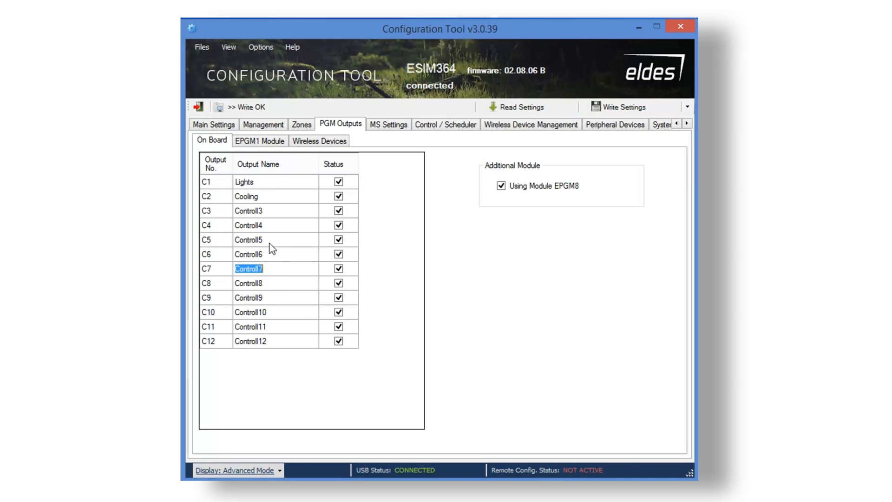
{"action": "left_click", "coordinate": [272, 143]}
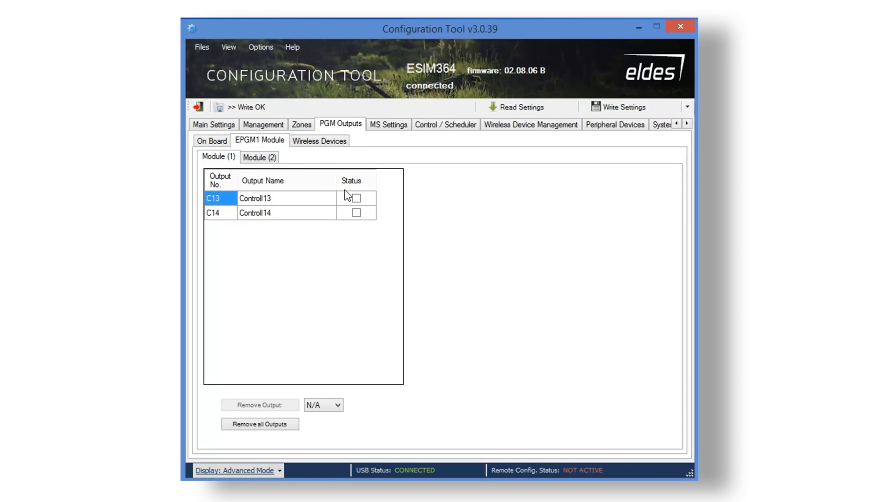
Enable outputs C13 and C14 on EPGM1 Module (1).
{"action": "left_click", "coordinate": [225, 219]}
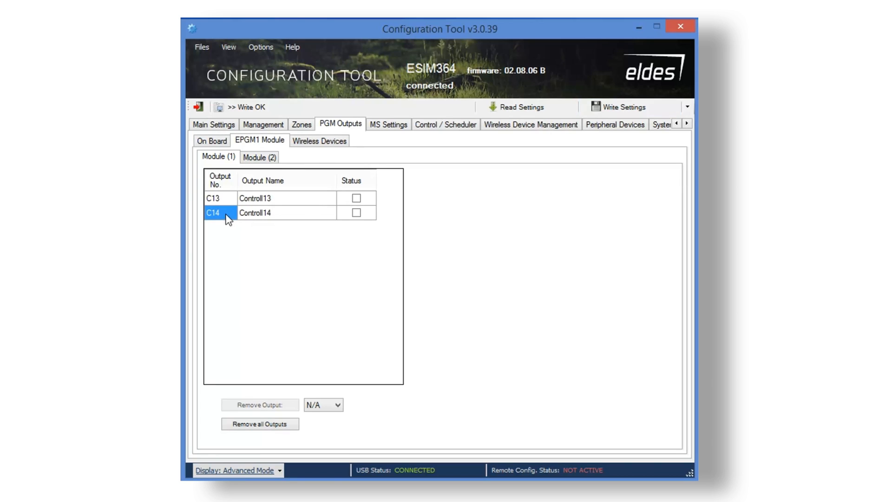
{"action": "left_click", "coordinate": [276, 199]}
{"action": "left_click", "coordinate": [277, 198]}
{"action": "left_click", "coordinate": [275, 213]}
{"action": "left_click", "coordinate": [274, 213]}
{"action": "left_click", "coordinate": [274, 212]}
{"action": "left_click", "coordinate": [357, 198]}
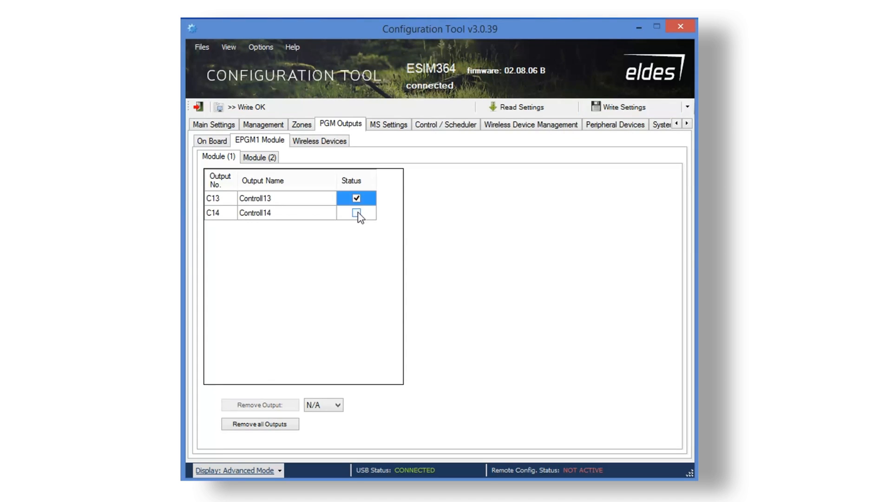
{"action": "left_click", "coordinate": [356, 213]}
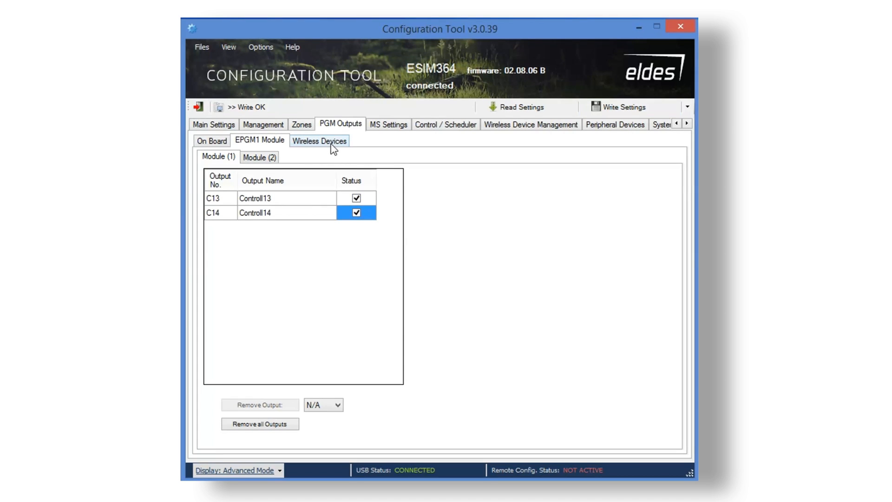
Check Module (2) outputs, then show the Wireless Devices outputs list.
{"action": "left_click", "coordinate": [266, 160]}
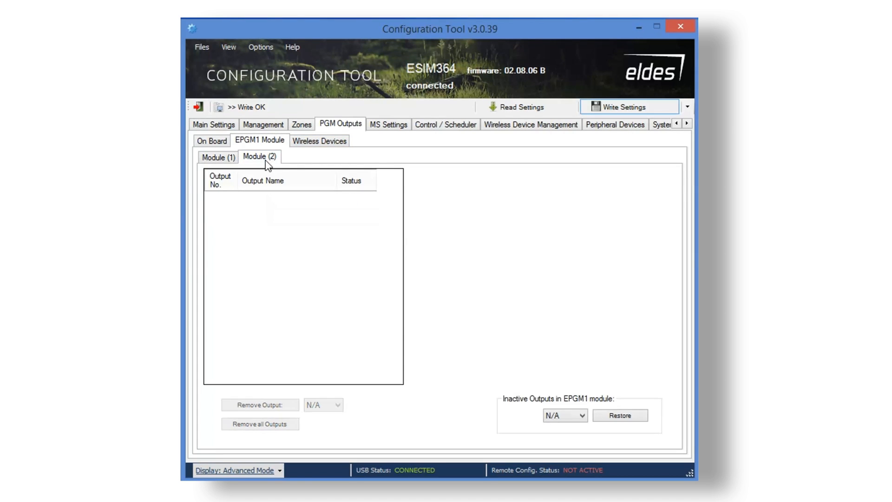
{"action": "left_click", "coordinate": [237, 160]}
{"action": "left_click", "coordinate": [321, 141]}
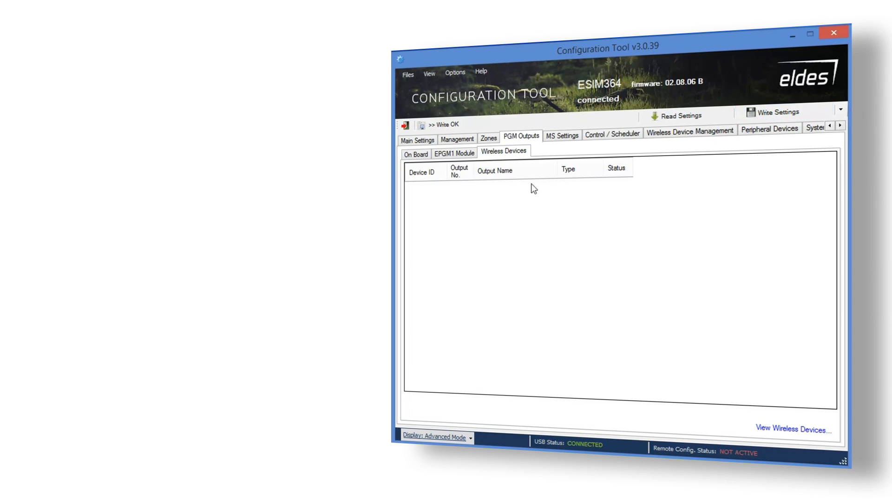
Enable monitoring station mode with Voice Calls as primary and enter the first GSM station number.
{"action": "left_click", "coordinate": [562, 136]}
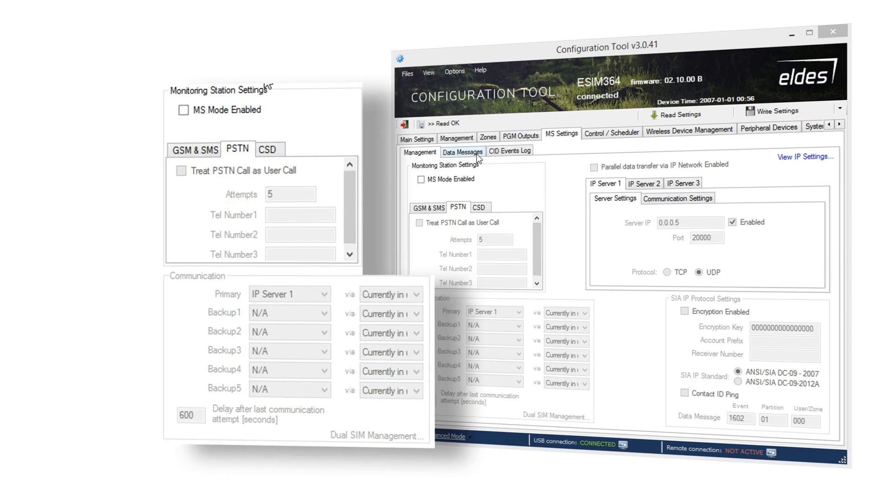
{"action": "left_click", "coordinate": [421, 180]}
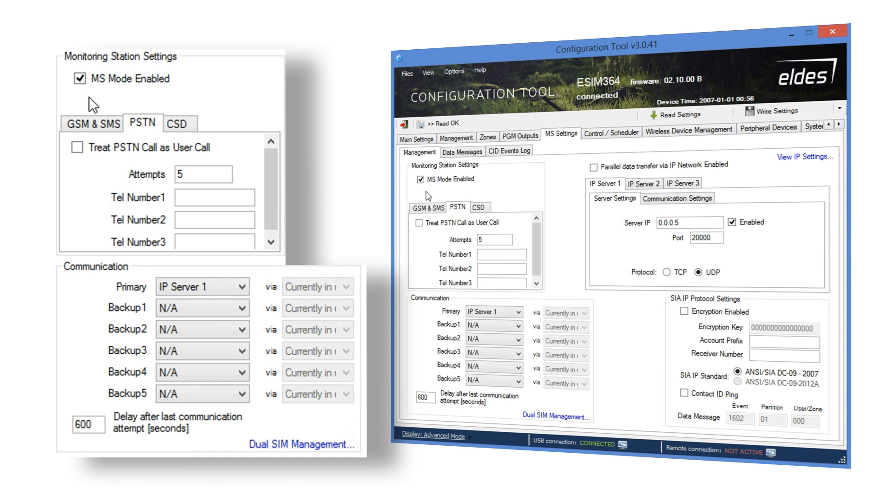
{"action": "left_click", "coordinate": [519, 311]}
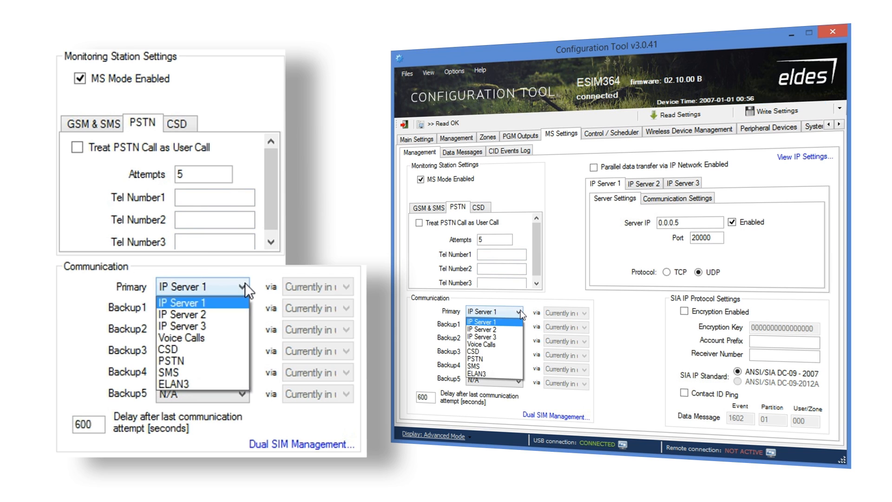
{"action": "left_click", "coordinate": [514, 344]}
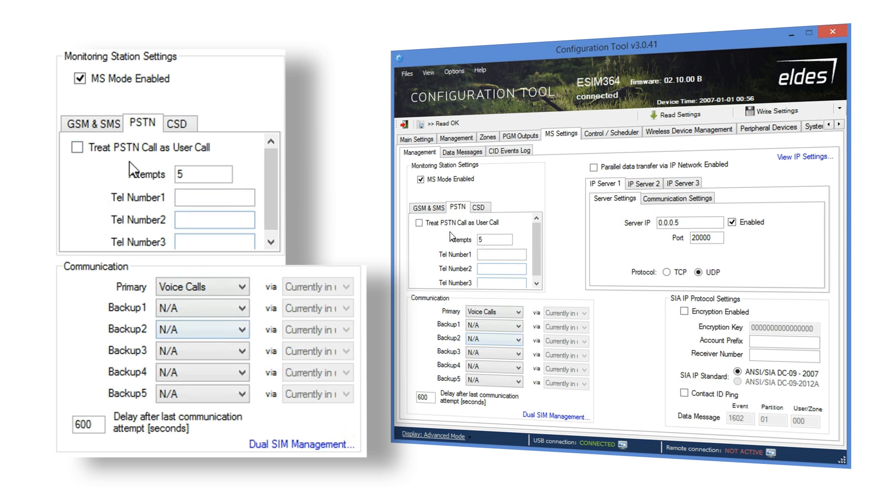
{"action": "left_click", "coordinate": [440, 209]}
{"action": "left_click", "coordinate": [494, 243]}
{"action": "type", "text": "+37"}
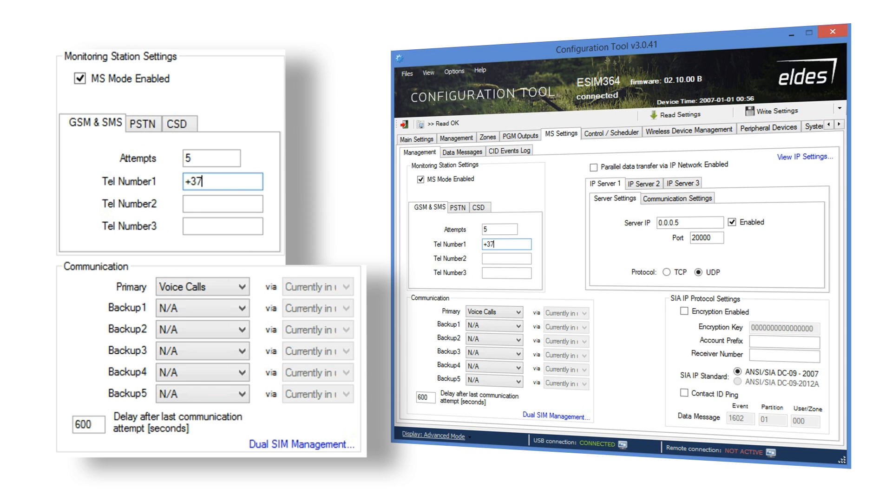
{"action": "type", "text": "0XXXXX"}
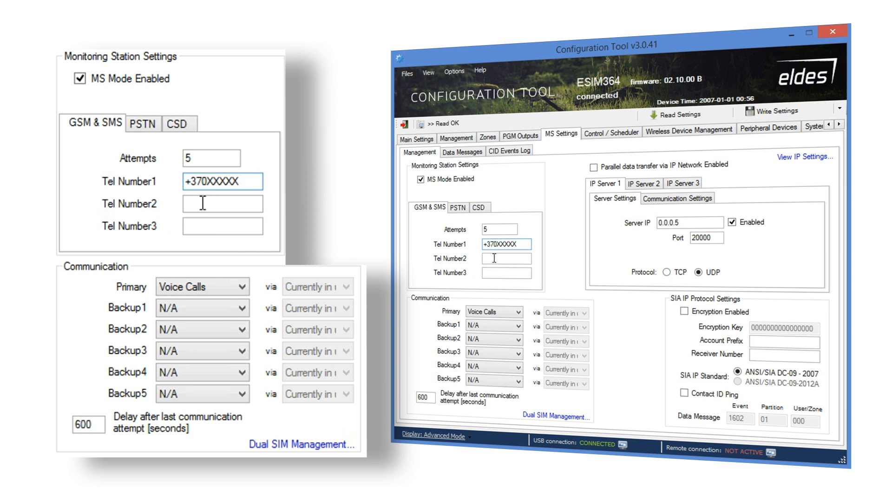
Set Backup1 to PSTN with its station phone number, and Backup2 to IP Server 1.
{"action": "left_click", "coordinate": [240, 312]}
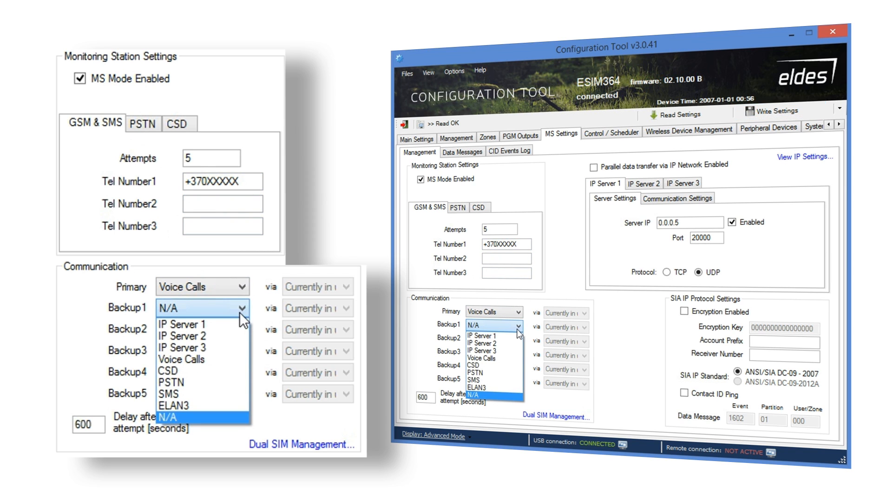
{"action": "left_click", "coordinate": [202, 383]}
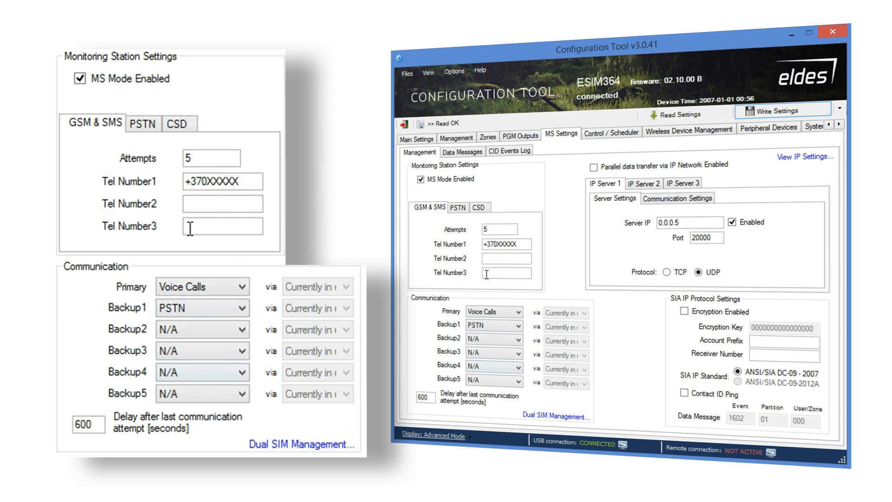
{"action": "left_click", "coordinate": [148, 123]}
{"action": "left_click", "coordinate": [193, 199]}
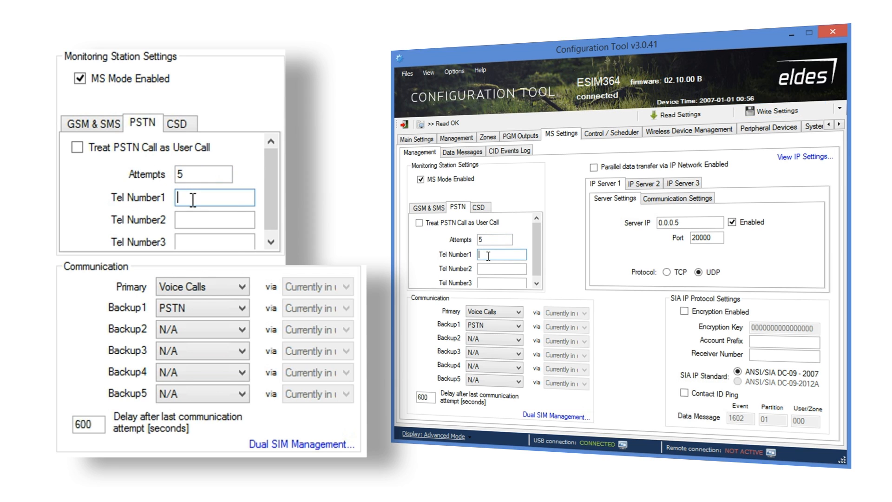
{"action": "type", "text": "00370XXXXX"}
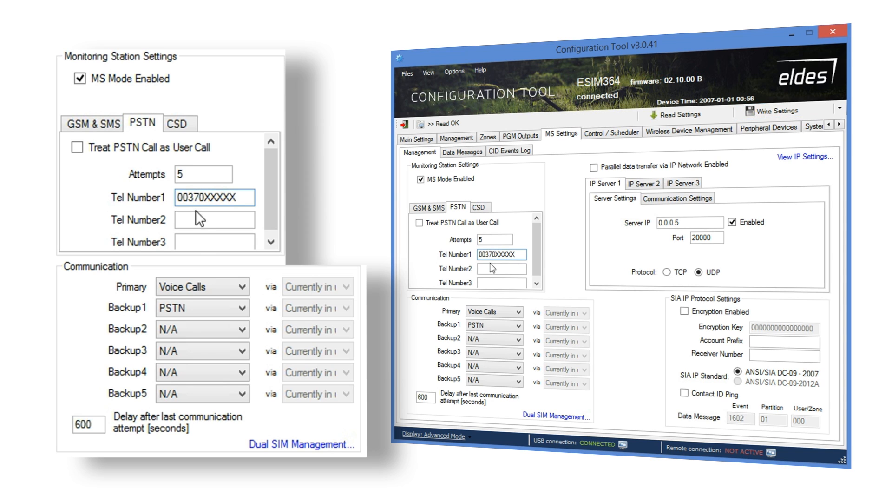
{"action": "left_click", "coordinate": [241, 328]}
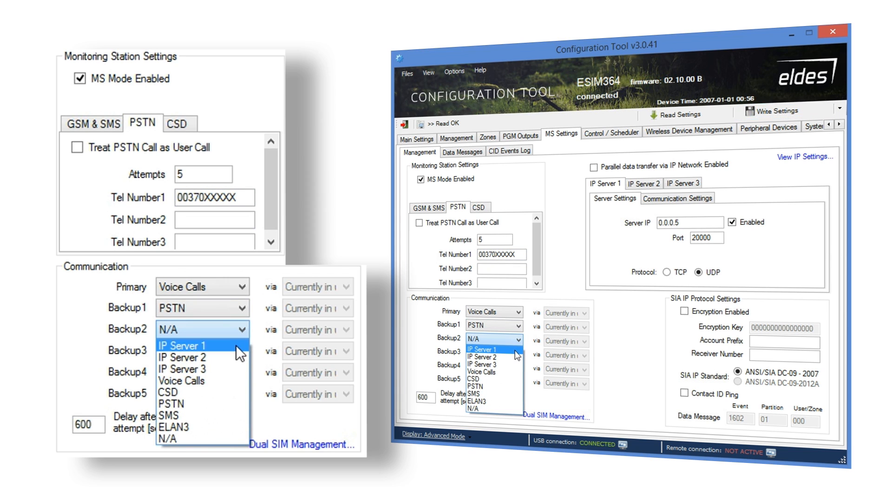
{"action": "left_click", "coordinate": [236, 346]}
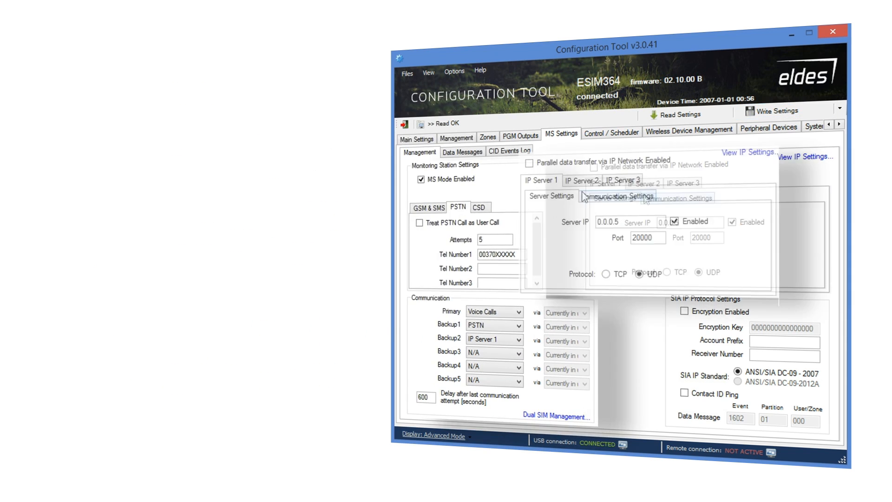
Set IP Server 1's server IP to 212.45.23.45, keeping port 20000 and UDP protocol.
{"action": "left_click_drag", "start_coordinate": [686, 222], "coordinate": [643, 225]}
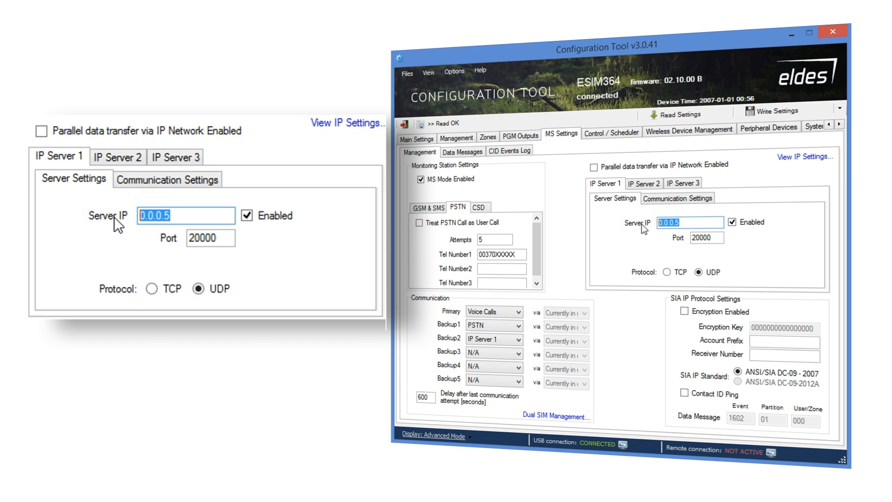
{"action": "type", "text": "212"}
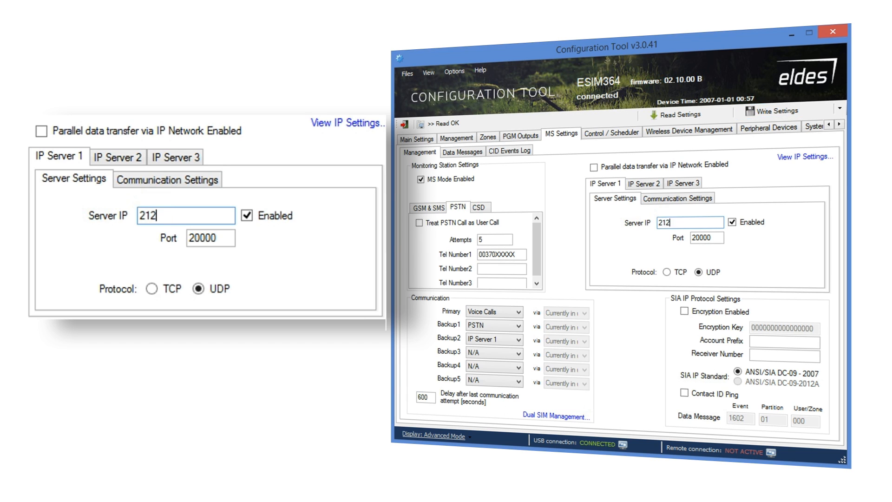
{"action": "type", "text": ".45.23.45"}
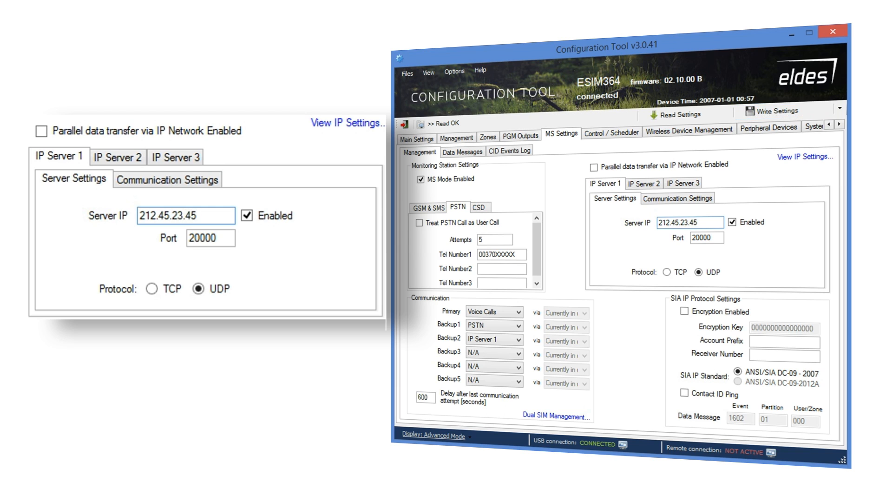
{"action": "left_click_drag", "start_coordinate": [722, 237], "coordinate": [678, 249]}
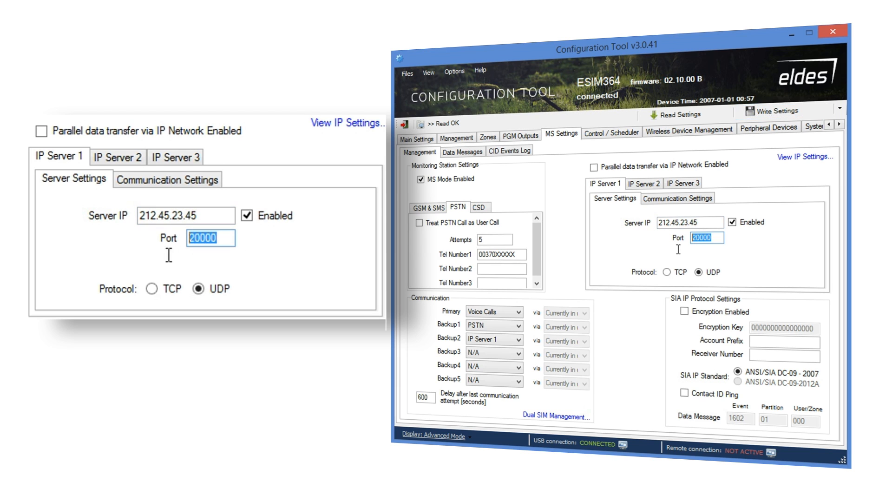
{"action": "left_click", "coordinate": [667, 272]}
{"action": "left_click", "coordinate": [698, 272]}
Review IP Server 1's communication settings, selecting the 9999 account and test period values.
{"action": "left_click", "coordinate": [683, 200]}
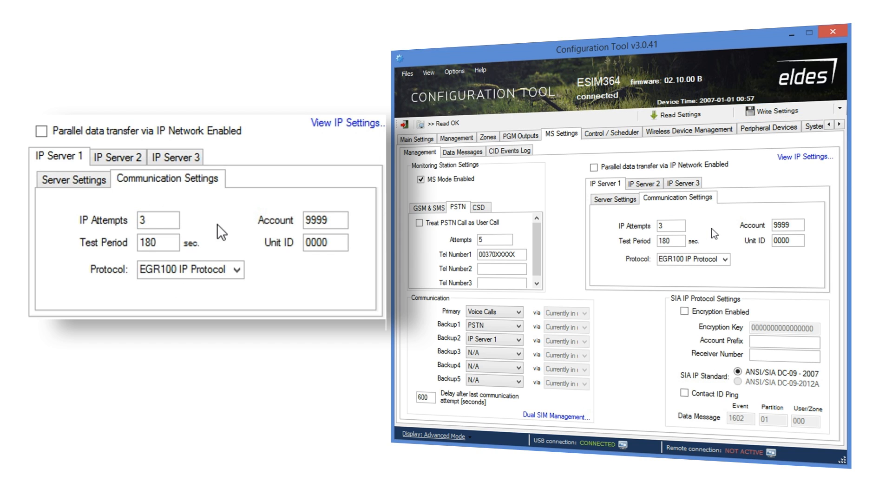
{"action": "left_click_drag", "start_coordinate": [797, 226], "coordinate": [774, 229]}
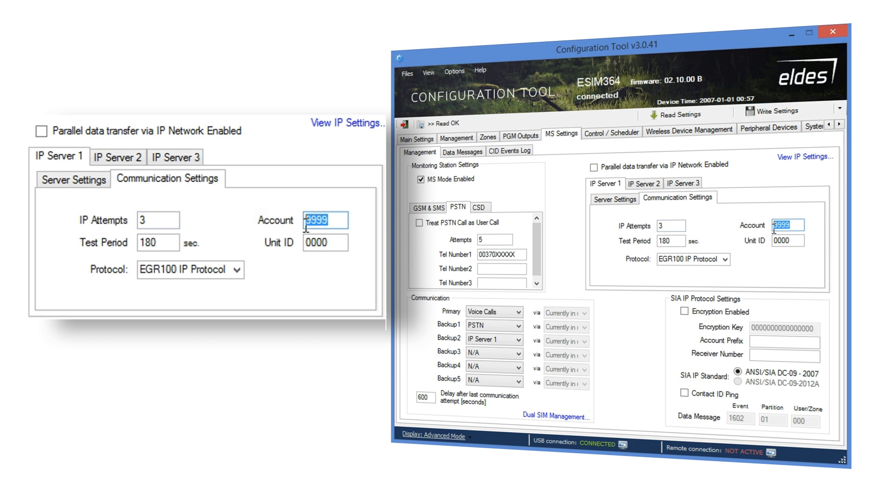
{"action": "left_click", "coordinate": [675, 241]}
Set IP Server 1's Unit ID to 1234 and keep EGR100 IP Protocol.
{"action": "double_click", "coordinate": [792, 241]}
{"action": "type", "text": "1234"}
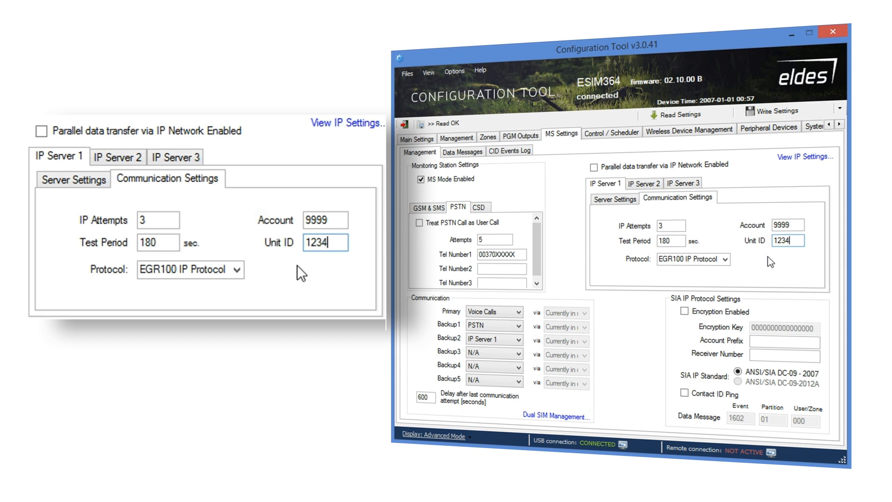
{"action": "left_click", "coordinate": [725, 259]}
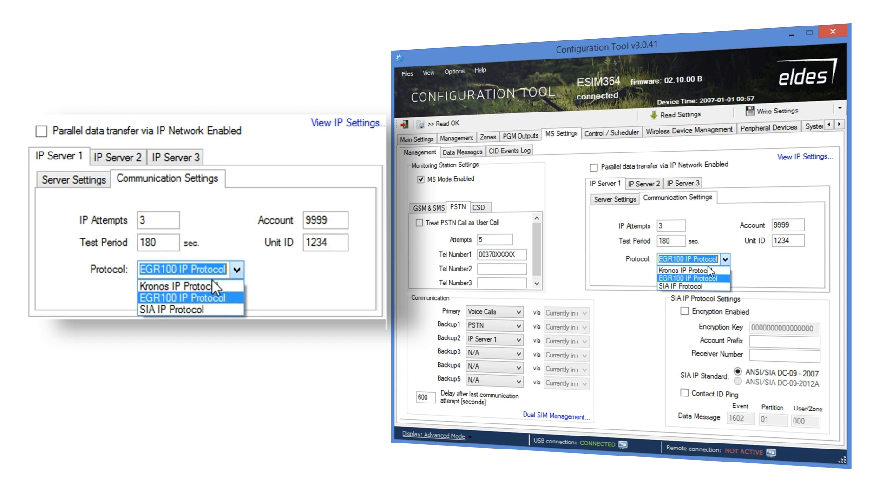
{"action": "left_click", "coordinate": [699, 279]}
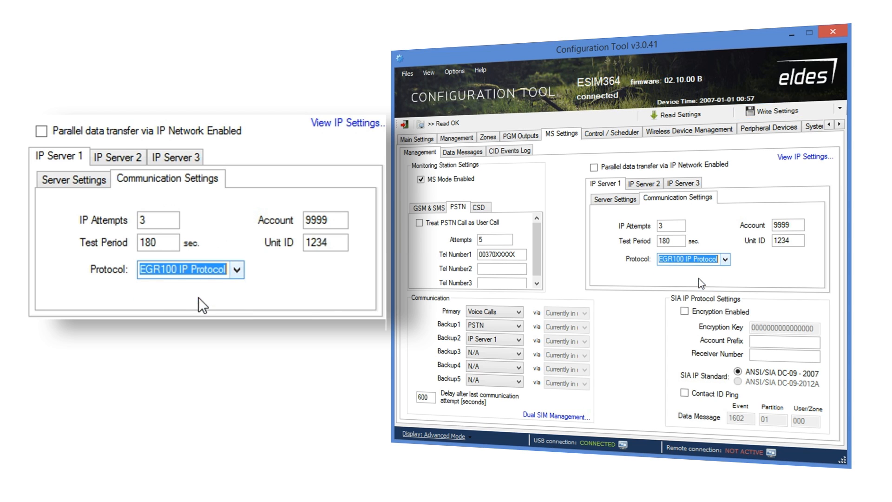
Route Backup3 through IP Server 2 and Backup4 through IP Server 3.
{"action": "left_click", "coordinate": [519, 354]}
{"action": "left_click", "coordinate": [513, 370]}
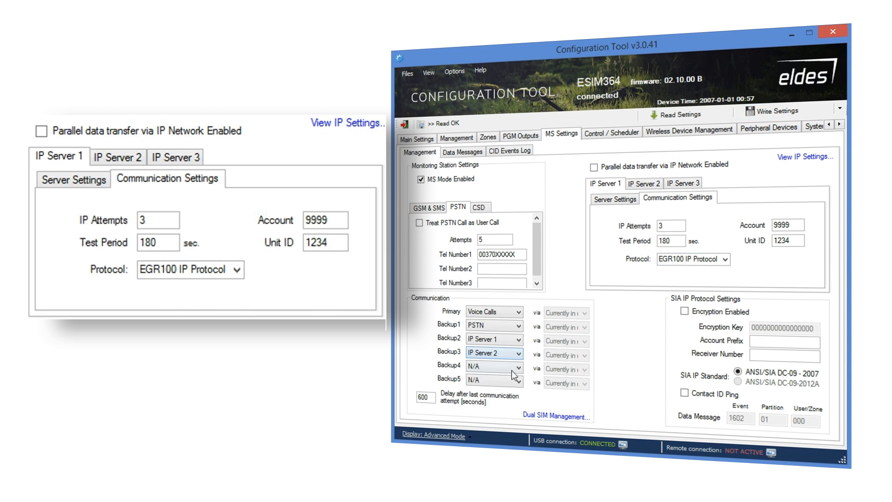
{"action": "left_click", "coordinate": [518, 368]}
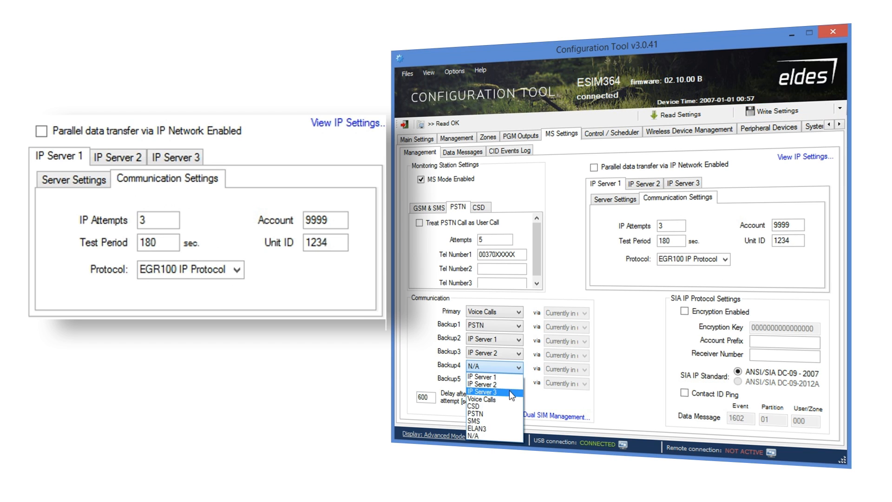
{"action": "left_click", "coordinate": [510, 392]}
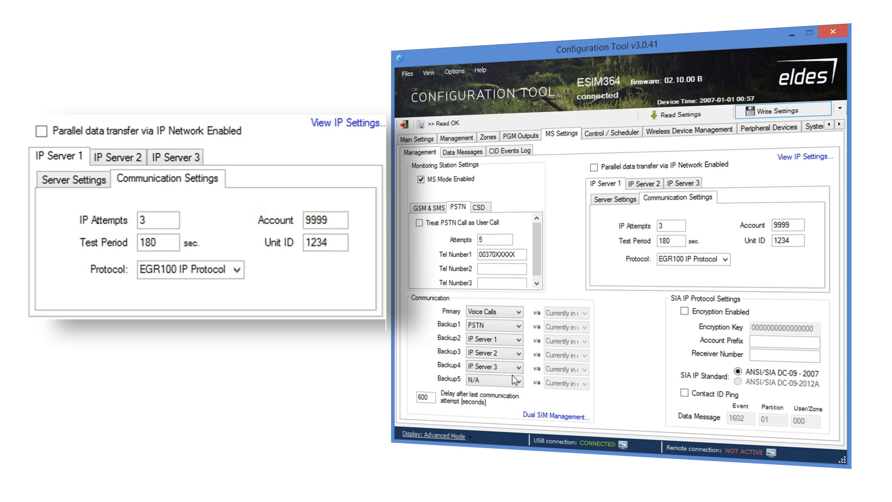
Enable parallel data transfer via IP and give IP Server 2 Unit ID 1234 with EGR100 protocol.
{"action": "left_click", "coordinate": [595, 167]}
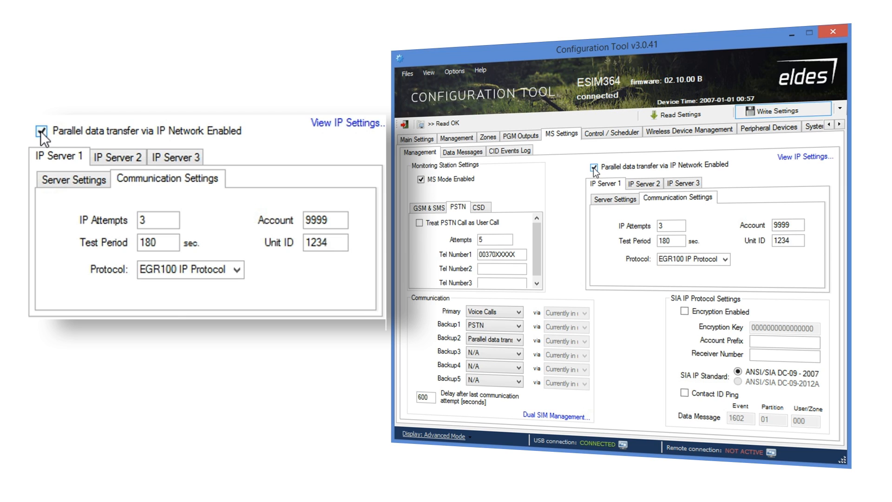
{"action": "left_click", "coordinate": [644, 183]}
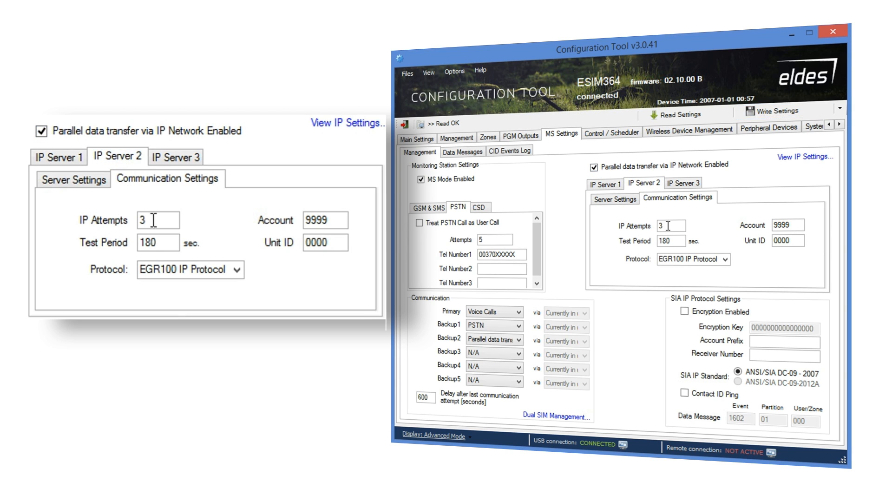
{"action": "left_click", "coordinate": [794, 241]}
{"action": "double_click", "coordinate": [793, 240]}
{"action": "type", "text": "1234"}
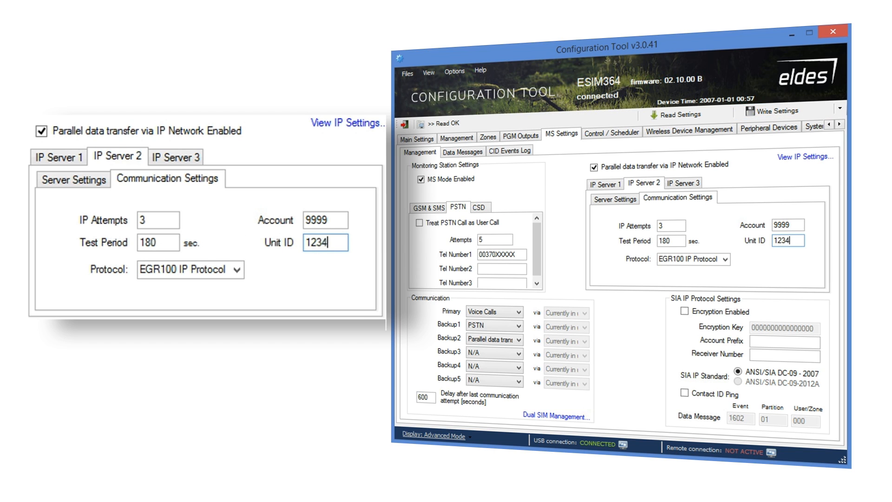
{"action": "left_click", "coordinate": [725, 259]}
{"action": "left_click", "coordinate": [698, 279]}
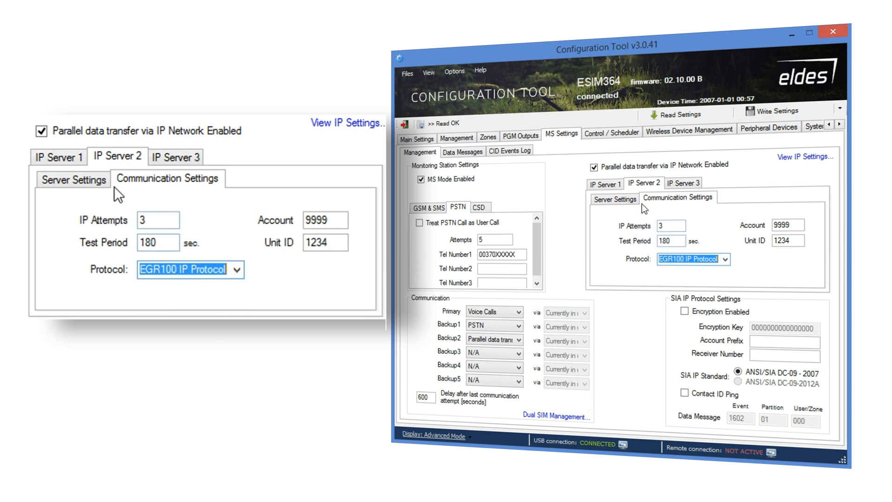
Set IP Server 2's address to 212.23.45.55, UDP, port 2300.
{"action": "left_click", "coordinate": [632, 199]}
{"action": "double_click", "coordinate": [680, 222]}
{"action": "type", "text": "212.23.45.55"}
{"action": "left_click", "coordinate": [667, 272]}
{"action": "left_click", "coordinate": [699, 272]}
{"action": "double_click", "coordinate": [705, 238]}
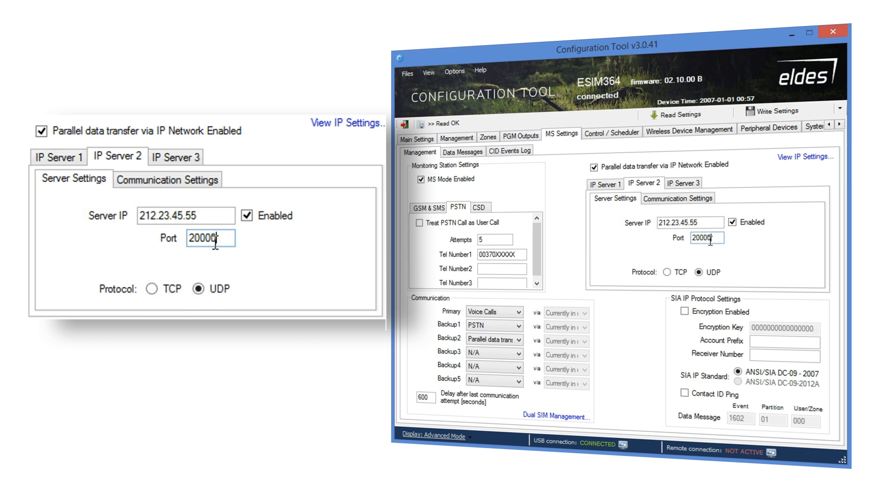
{"action": "type", "text": "2300"}
Give IP Server 3 Unit ID 1234 with EGR100 IP protocol.
{"action": "left_click", "coordinate": [690, 186]}
{"action": "left_click", "coordinate": [674, 226]}
{"action": "left_click", "coordinate": [677, 239]}
{"action": "left_click_drag", "start_coordinate": [791, 242], "coordinate": [760, 238]}
{"action": "type", "text": "1234"}
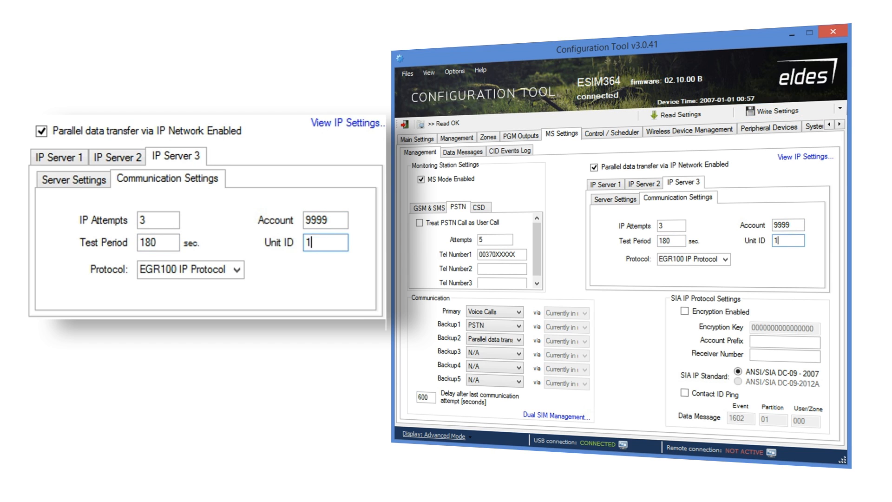
{"action": "left_click", "coordinate": [726, 260]}
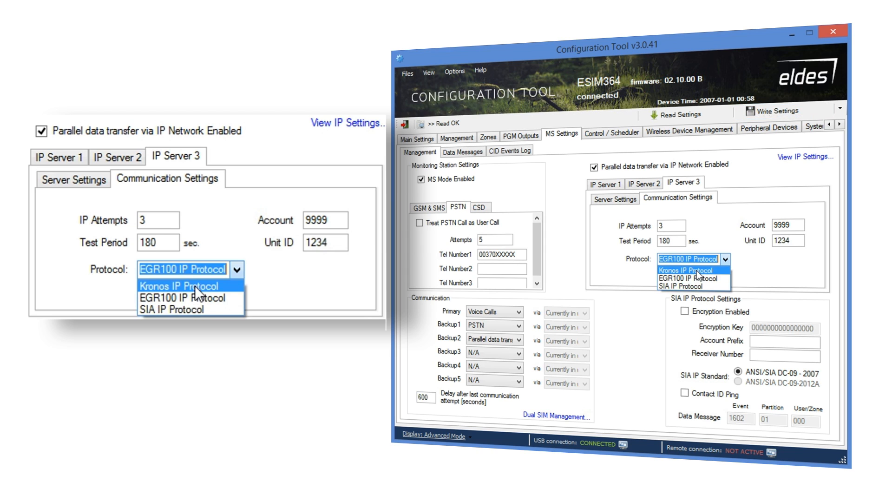
{"action": "left_click", "coordinate": [631, 201]}
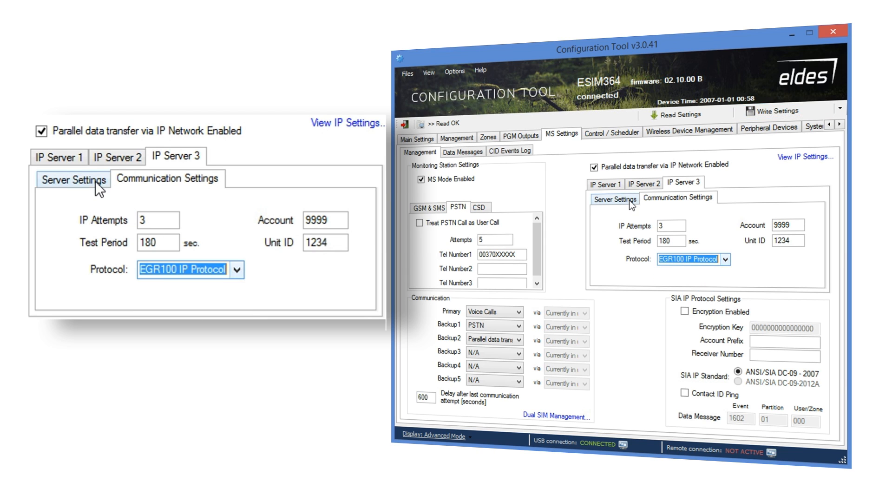
{"action": "left_click", "coordinate": [631, 201]}
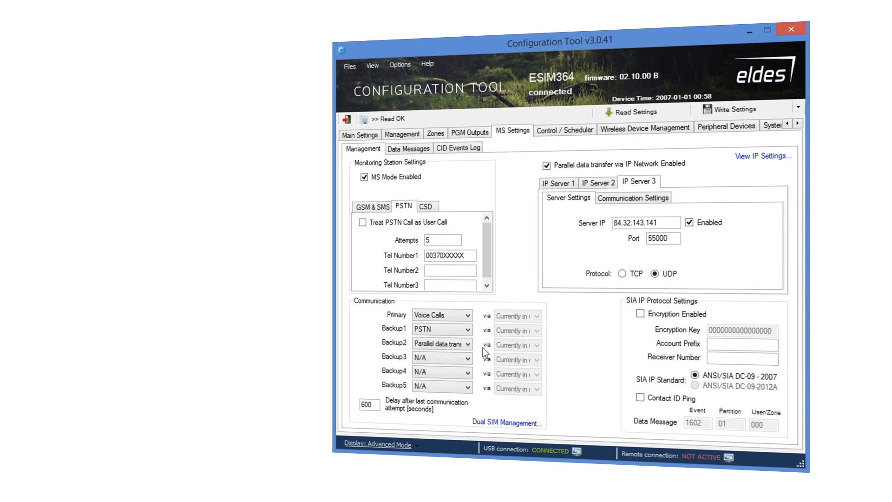
Set the Backup3 channel to ELAN3 and bring up the IP network settings.
{"action": "left_click", "coordinate": [519, 354]}
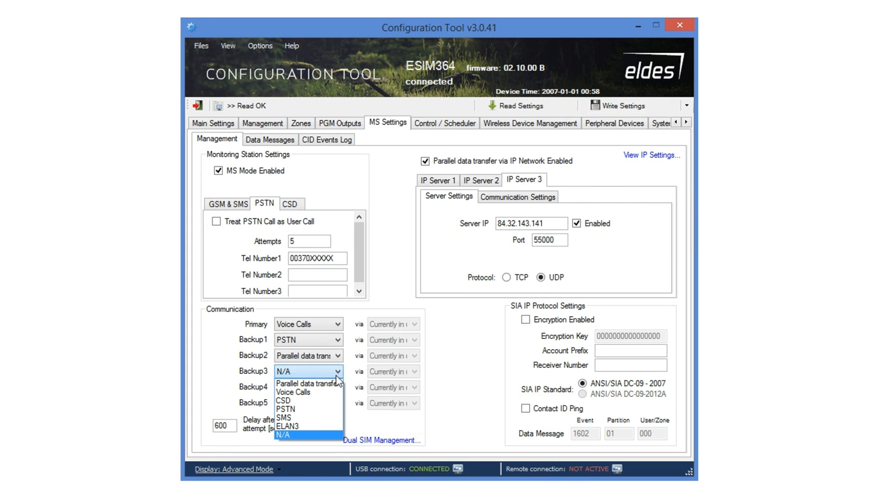
{"action": "left_click", "coordinate": [321, 426]}
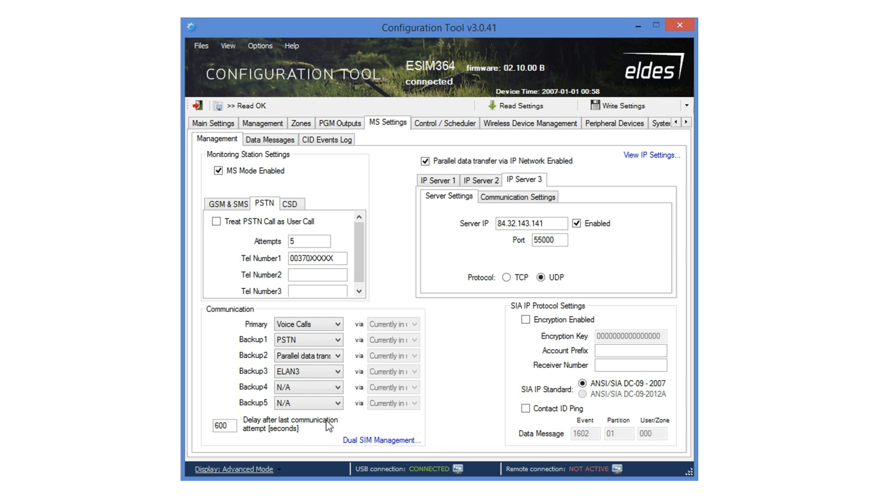
{"action": "left_click", "coordinate": [650, 158]}
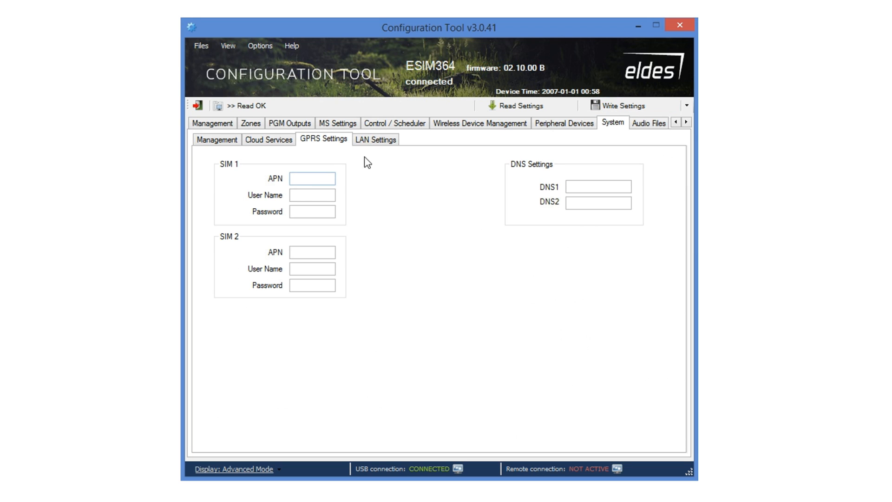
Check the LAN Settings (ELAN3 connected, DHCP, 192.168.3.155) and go back to MS Settings.
{"action": "left_click", "coordinate": [380, 142]}
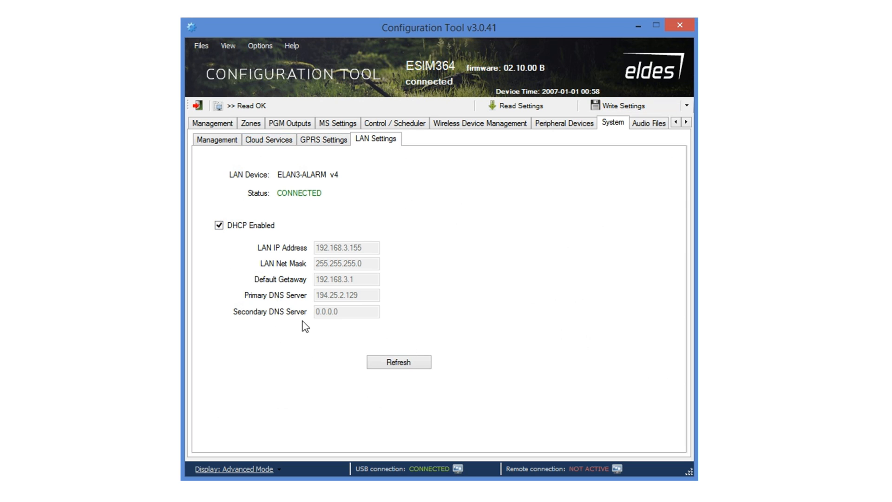
{"action": "left_click", "coordinate": [347, 124]}
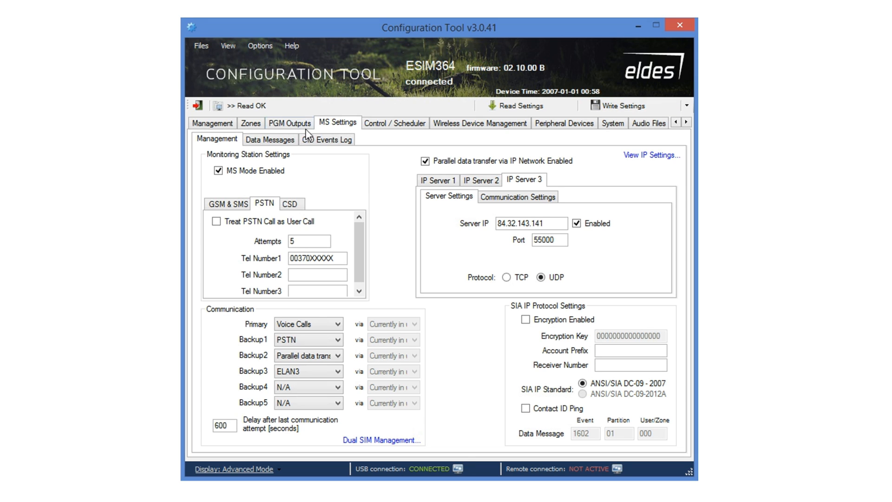
Give Burglary Alarm/Restore data message code 130, toggle its Enabled box, then view the empty CID Events Log.
{"action": "left_click", "coordinate": [272, 140]}
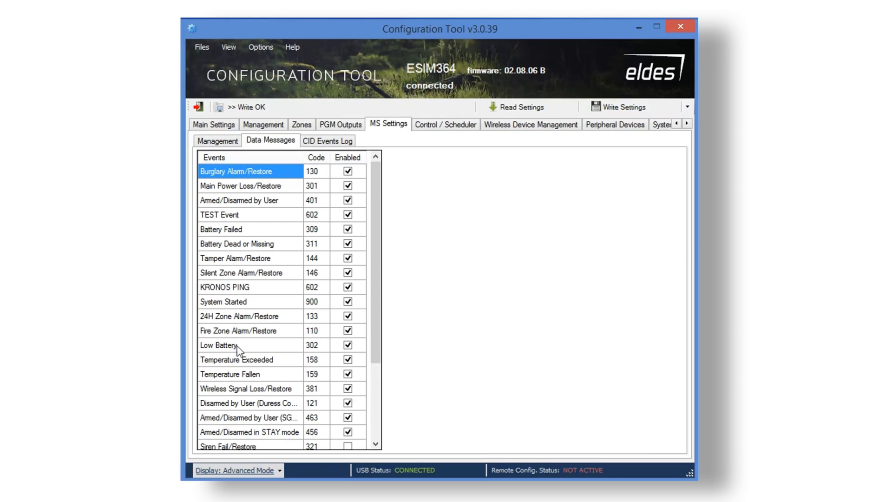
{"action": "double_click", "coordinate": [312, 170]}
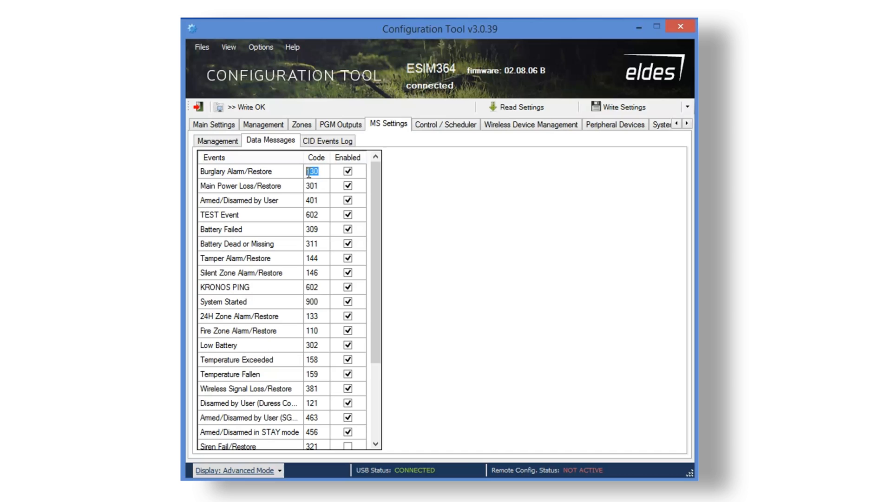
{"action": "type", "text": "1"}
{"action": "double_click", "coordinate": [323, 171]}
{"action": "type", "text": "1"}
{"action": "left_click", "coordinate": [349, 171]}
{"action": "left_click", "coordinate": [349, 186]}
{"action": "left_click", "coordinate": [352, 200]}
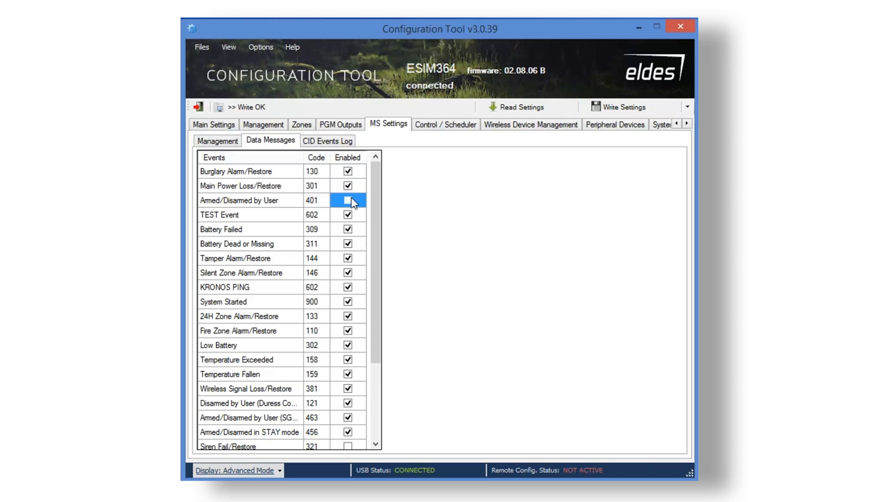
{"action": "left_click", "coordinate": [331, 141]}
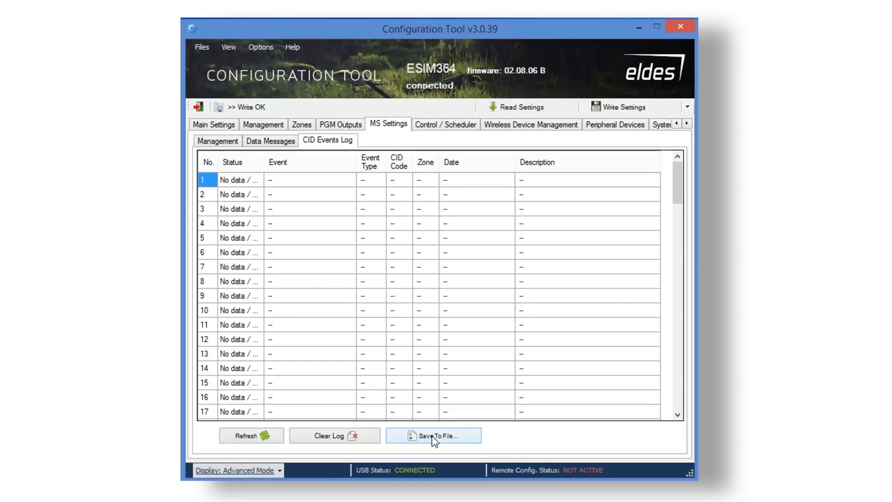
Enable control rule 1 to turn ON output C1 in PART1.
{"action": "left_click", "coordinate": [449, 127]}
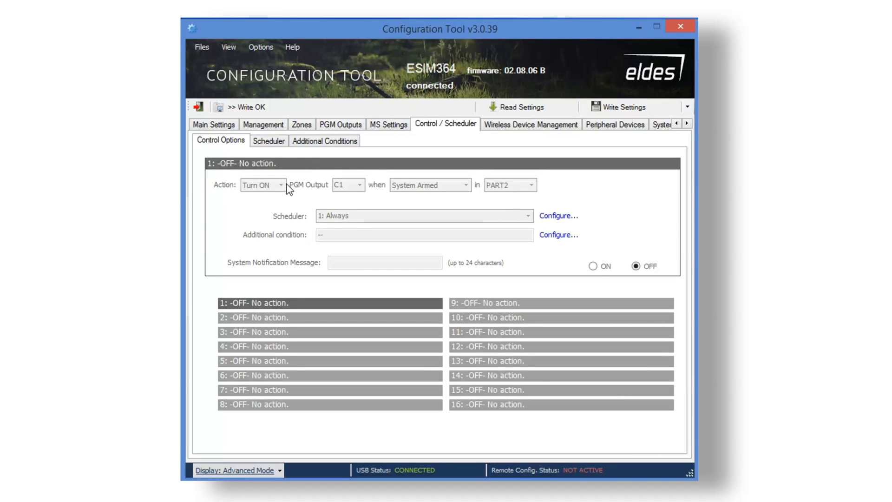
{"action": "left_click", "coordinate": [595, 267]}
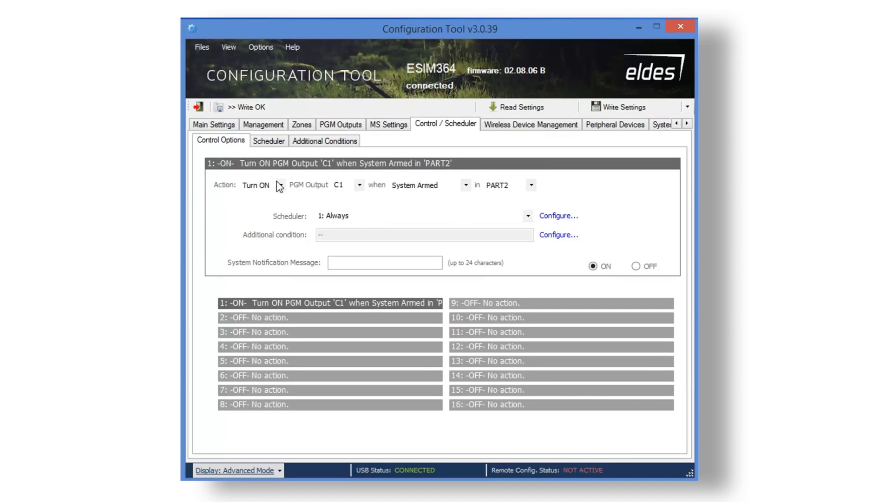
{"action": "left_click", "coordinate": [281, 185]}
{"action": "left_click", "coordinate": [260, 196]}
{"action": "left_click", "coordinate": [359, 185]}
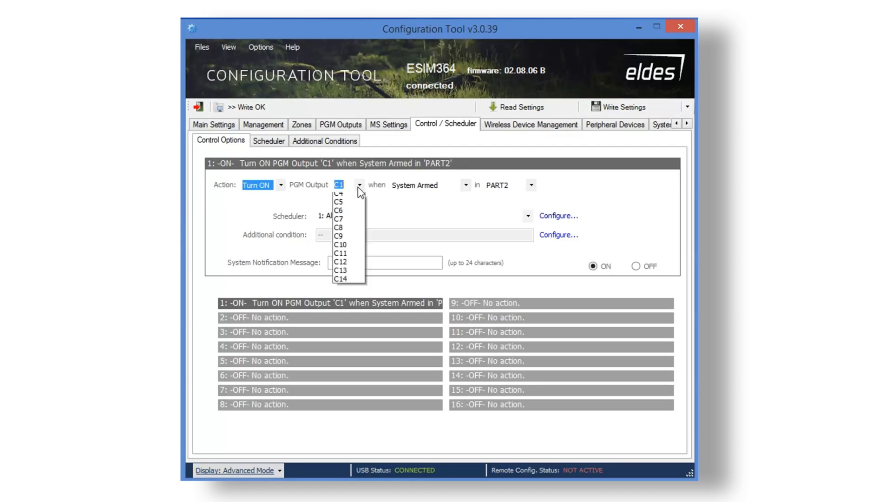
{"action": "left_click", "coordinate": [353, 198]}
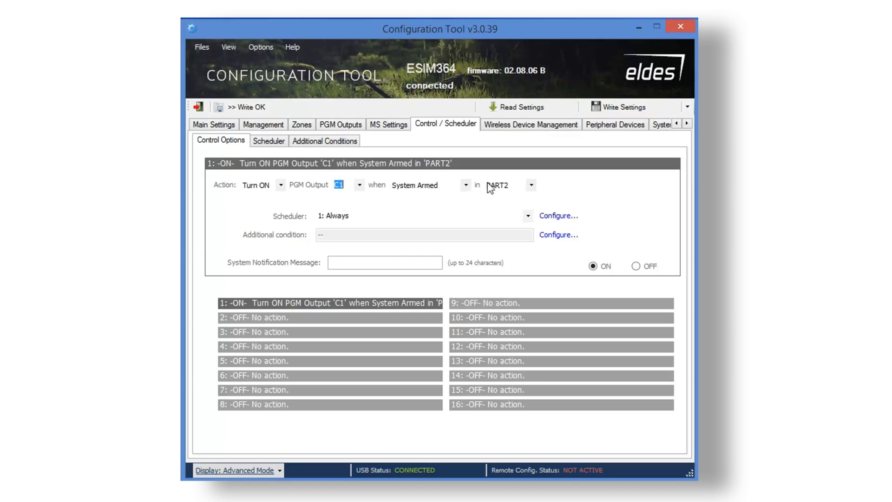
{"action": "left_click", "coordinate": [532, 185]}
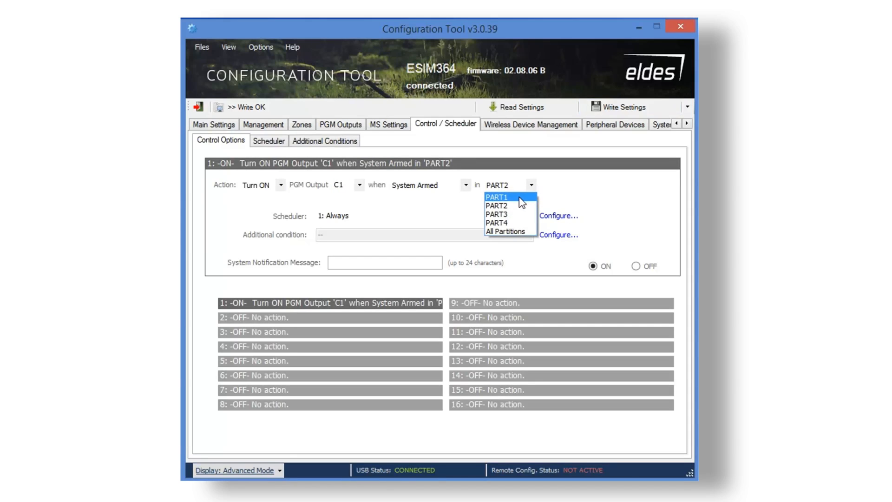
{"action": "left_click", "coordinate": [520, 197]}
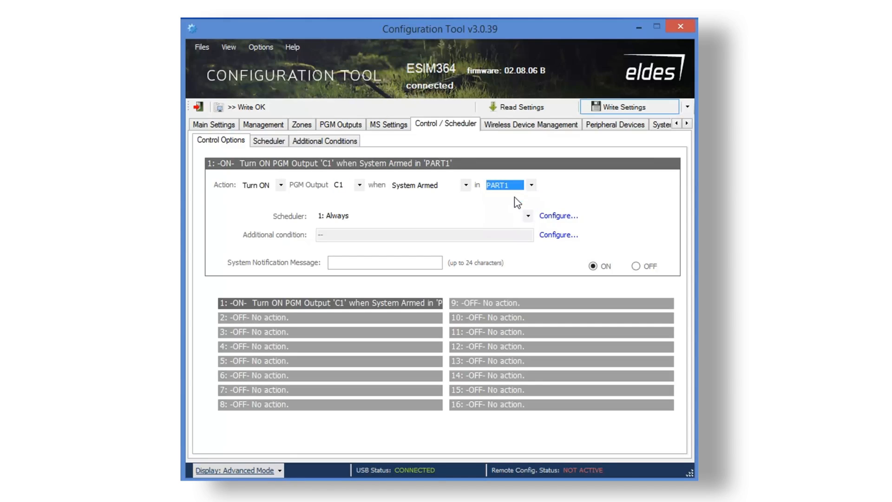
Enable rule 2 to turn the output off on System Disarmed in PART1.
{"action": "left_click", "coordinate": [254, 319]}
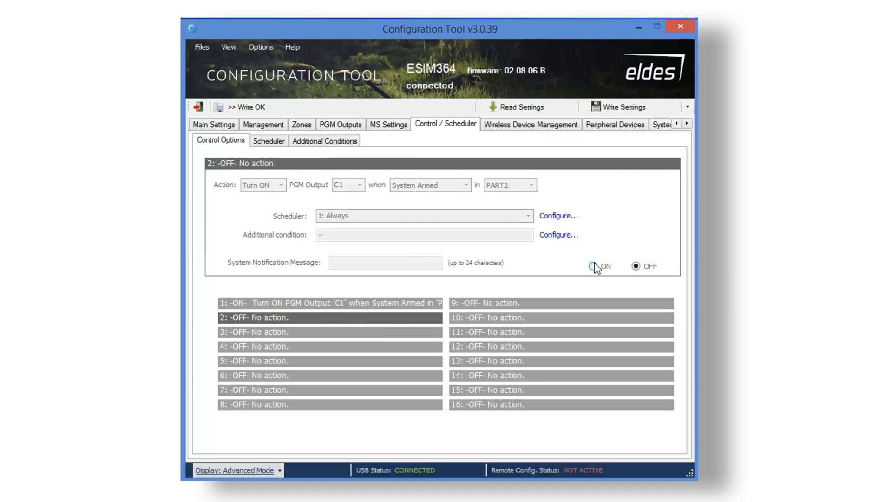
{"action": "left_click", "coordinate": [593, 266]}
{"action": "left_click", "coordinate": [281, 185]}
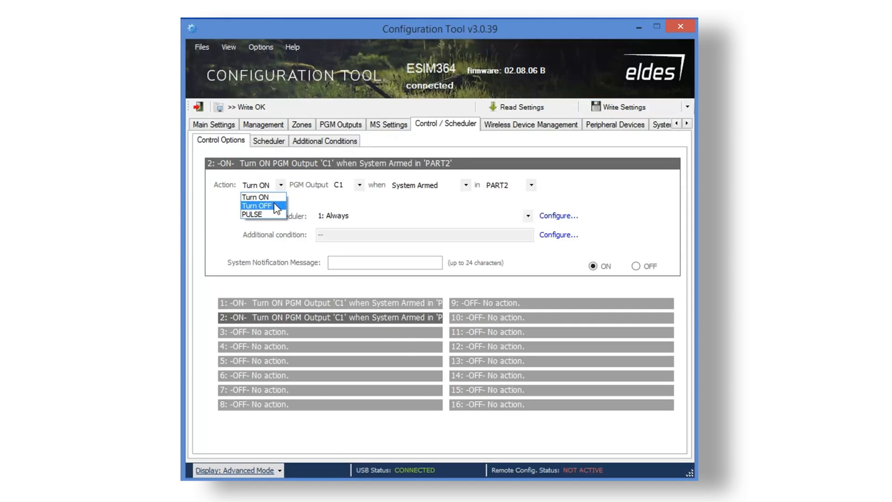
{"action": "left_click", "coordinate": [257, 206]}
{"action": "left_click", "coordinate": [465, 185]}
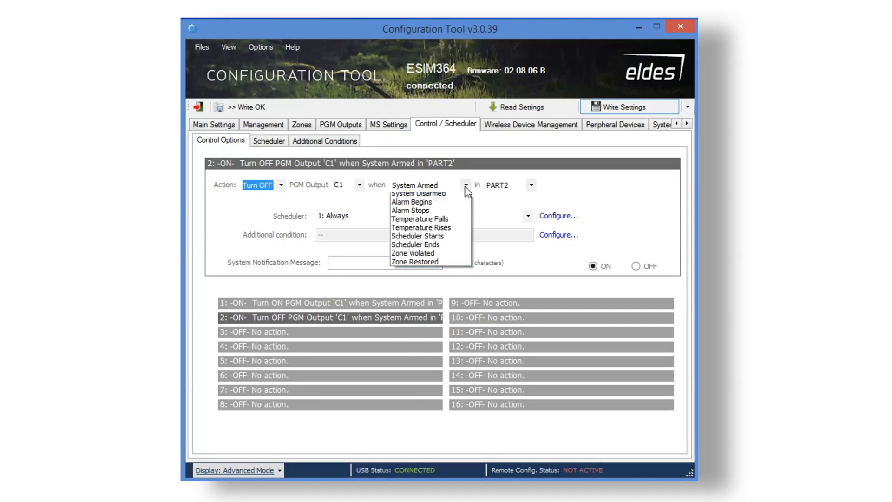
{"action": "left_click", "coordinate": [453, 202]}
{"action": "left_click", "coordinate": [532, 185]}
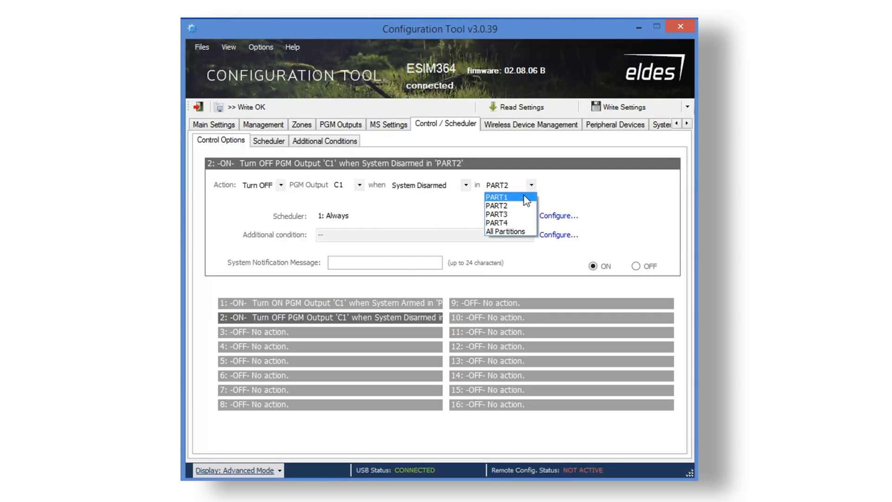
{"action": "left_click", "coordinate": [493, 195]}
Enable rule 3 to turn on output C2 when zone Z2 is violated.
{"action": "left_click", "coordinate": [281, 332]}
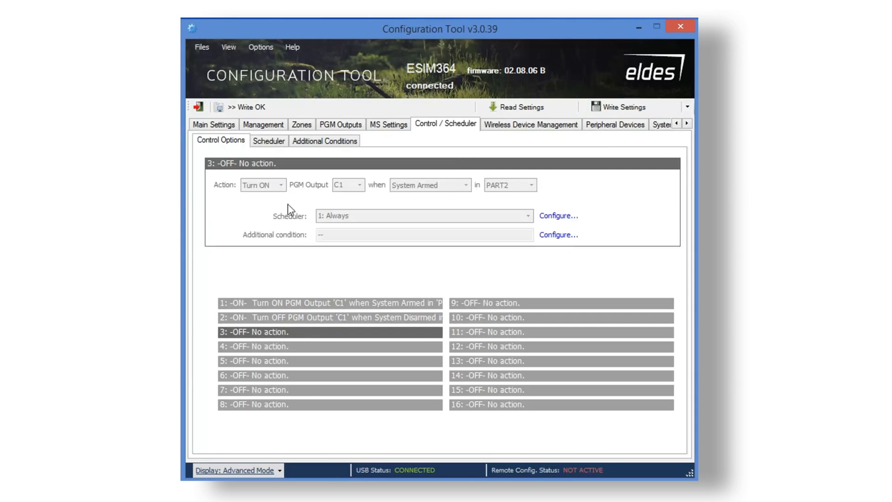
{"action": "left_click", "coordinate": [594, 266]}
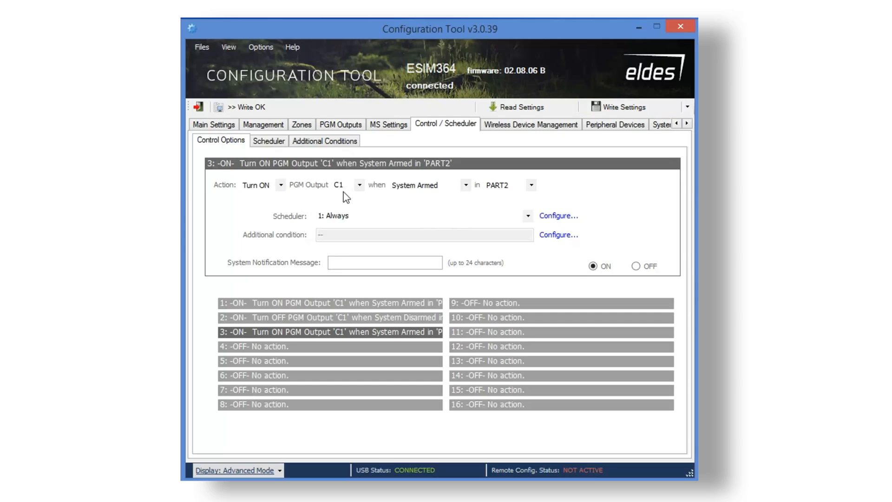
{"action": "left_click", "coordinate": [358, 185]}
{"action": "left_click", "coordinate": [352, 206]}
{"action": "left_click", "coordinate": [466, 184]}
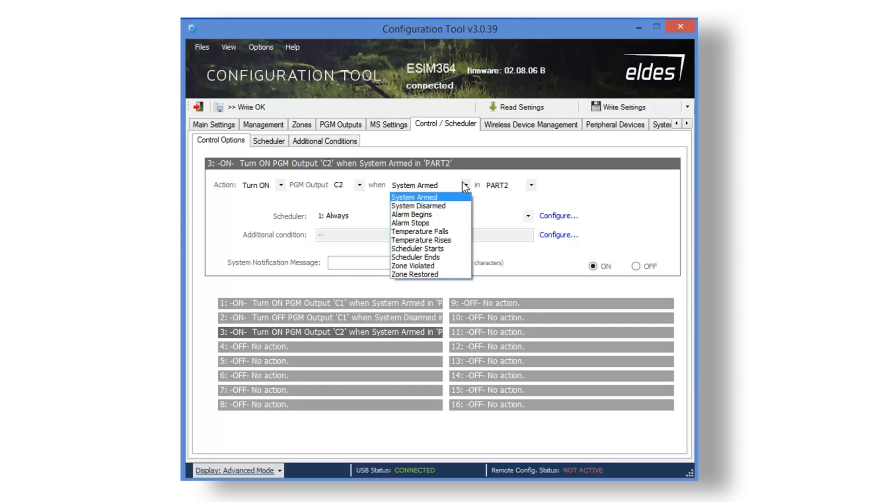
{"action": "left_click", "coordinate": [447, 271]}
{"action": "left_click", "coordinate": [508, 185]}
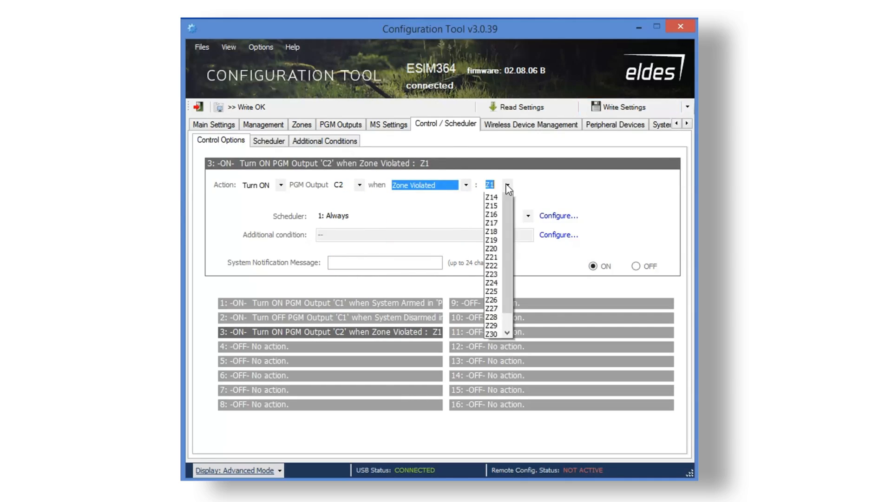
{"action": "left_click", "coordinate": [496, 208]}
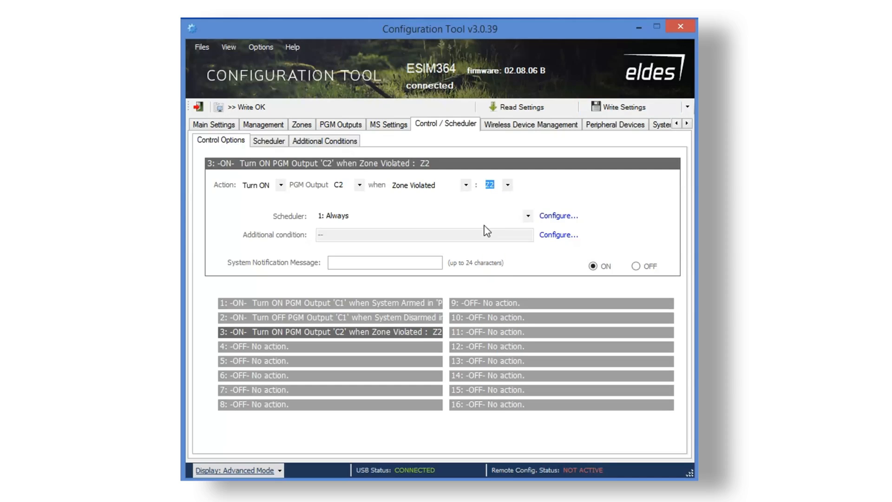
Enable rule 4 to turn off output C2 on zone Z2 restore, then check schedules and wireless devices.
{"action": "left_click", "coordinate": [295, 346]}
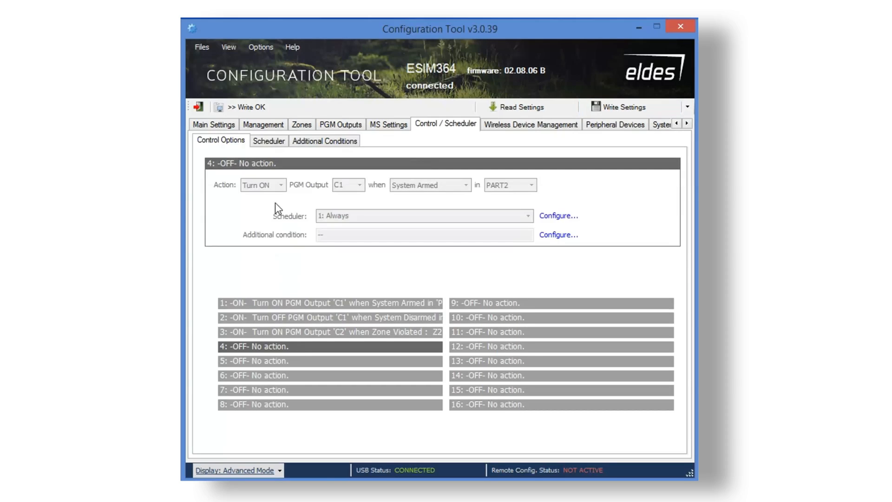
{"action": "left_click", "coordinate": [593, 266]}
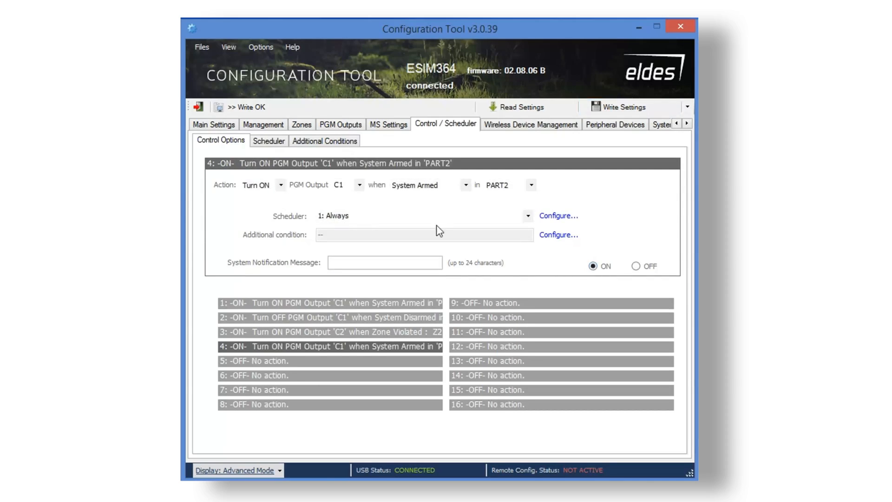
{"action": "left_click", "coordinate": [281, 185]}
{"action": "left_click", "coordinate": [274, 206]}
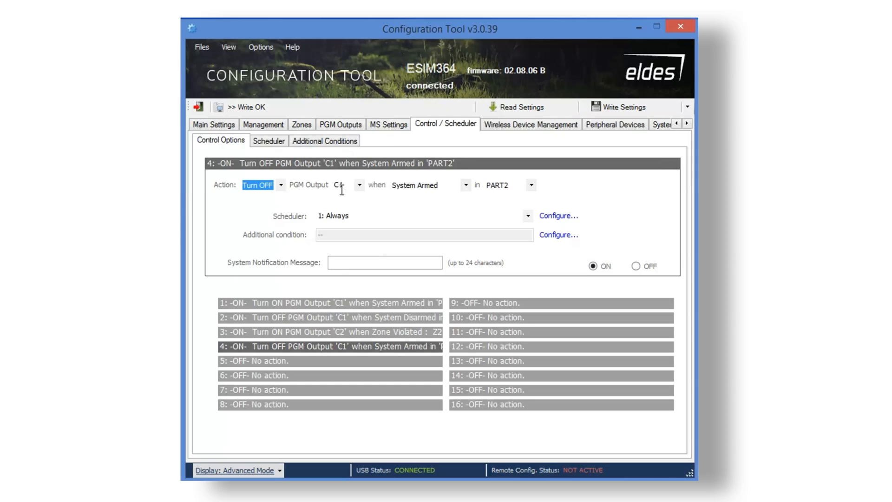
{"action": "left_click", "coordinate": [360, 185]}
{"action": "left_click", "coordinate": [347, 208]}
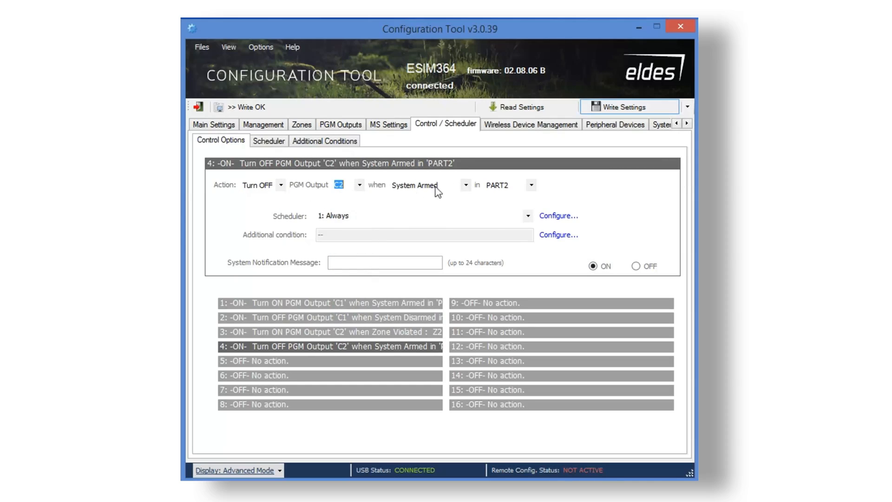
{"action": "left_click", "coordinate": [465, 186]}
{"action": "left_click", "coordinate": [444, 277]}
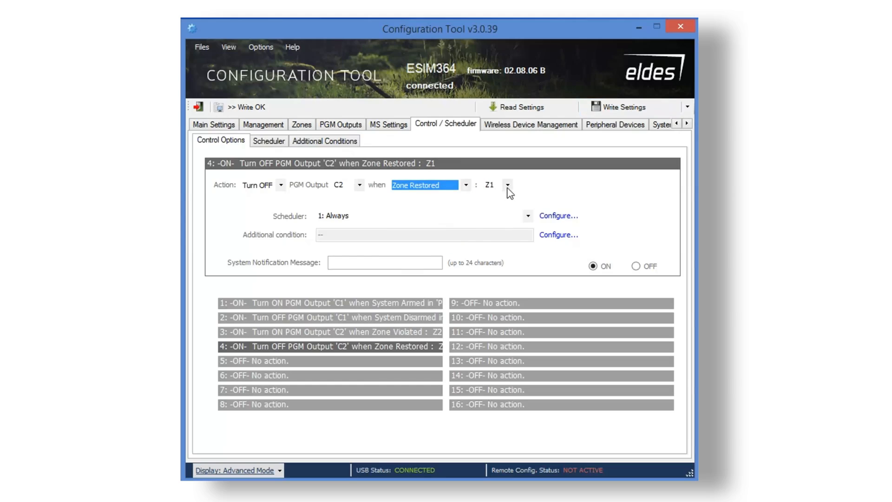
{"action": "left_click", "coordinate": [508, 185]}
{"action": "left_click", "coordinate": [494, 201]}
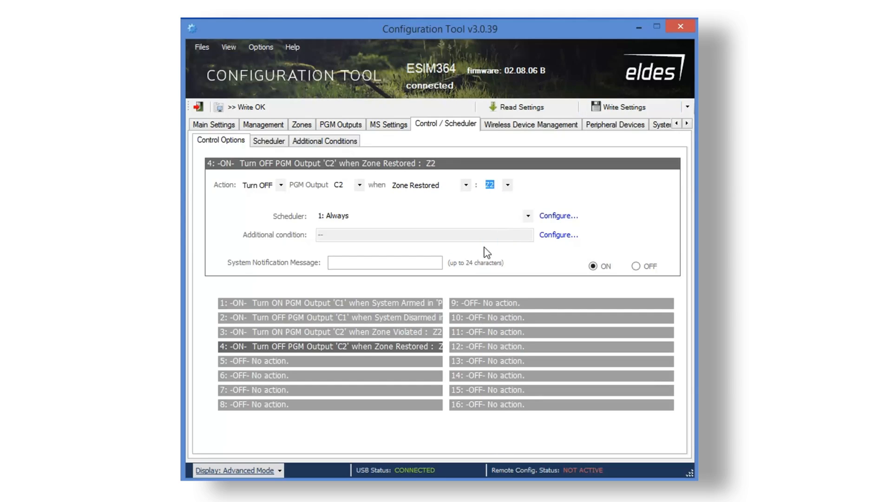
{"action": "left_click", "coordinate": [279, 142]}
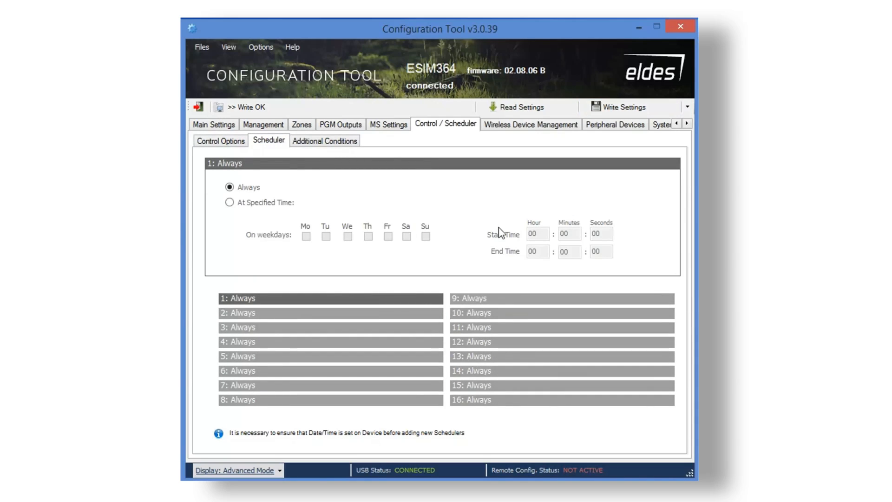
{"action": "left_click", "coordinate": [521, 125]}
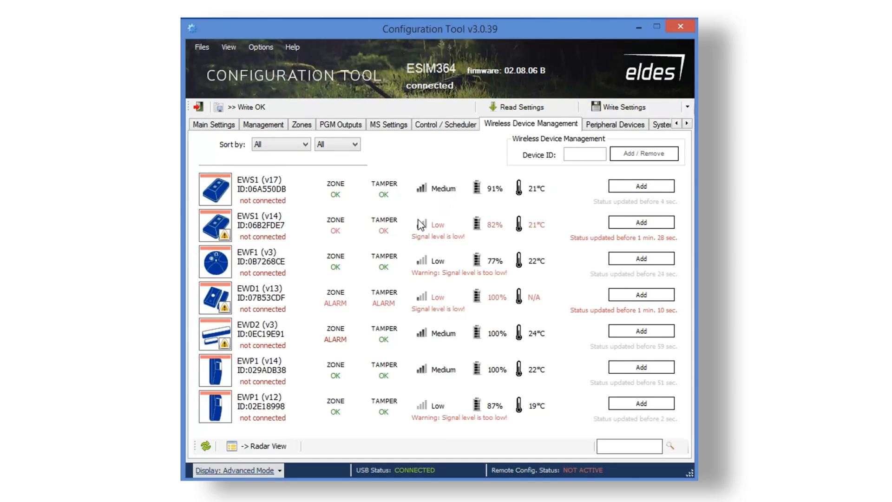
Add the EWK2 keyfob and inspect its signal, battery and device ID in Radar View.
{"action": "mouse_move", "coordinate": [421, 224]}
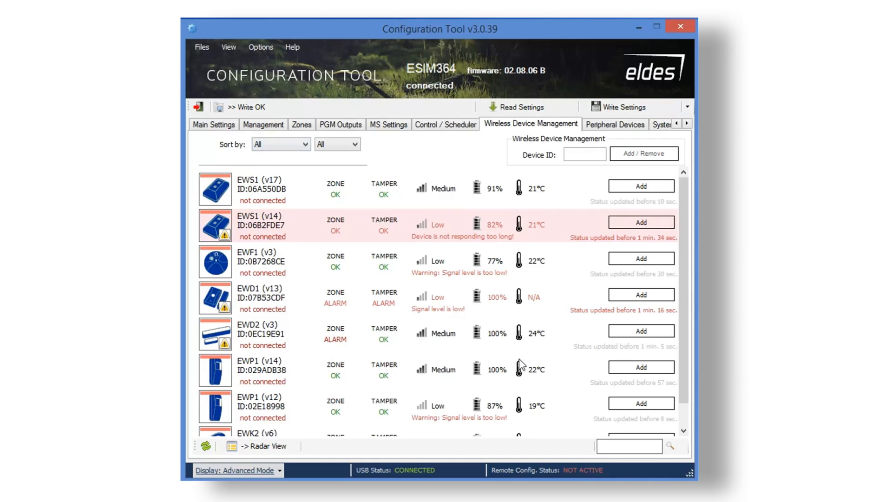
{"action": "scroll", "coordinate": [682, 298], "scroll_direction": "down", "scroll_amount": 1}
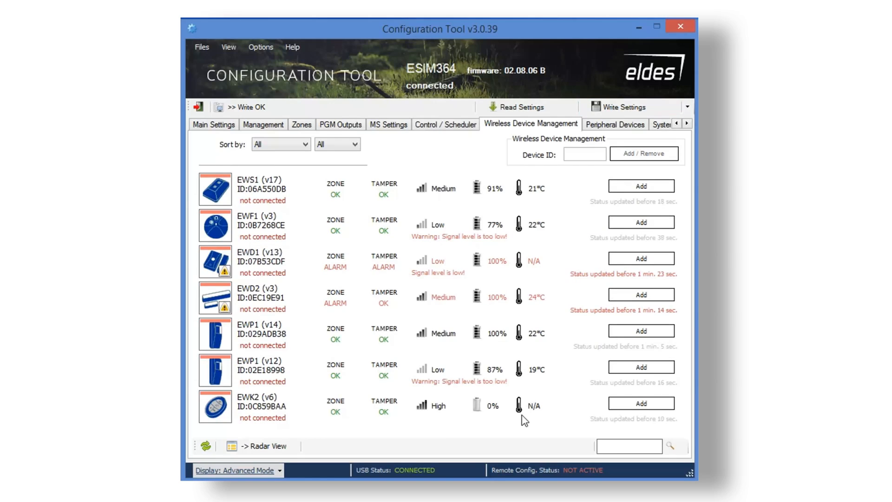
{"action": "left_click", "coordinate": [641, 403]}
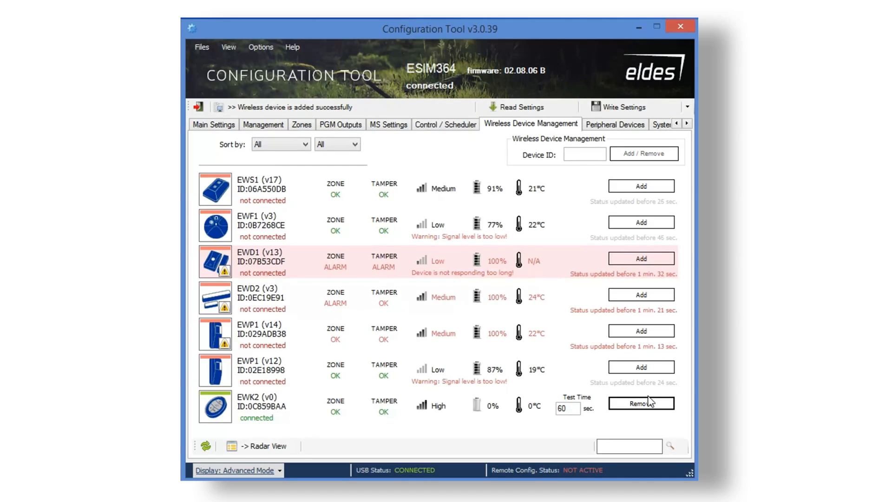
{"action": "left_click", "coordinate": [259, 443]}
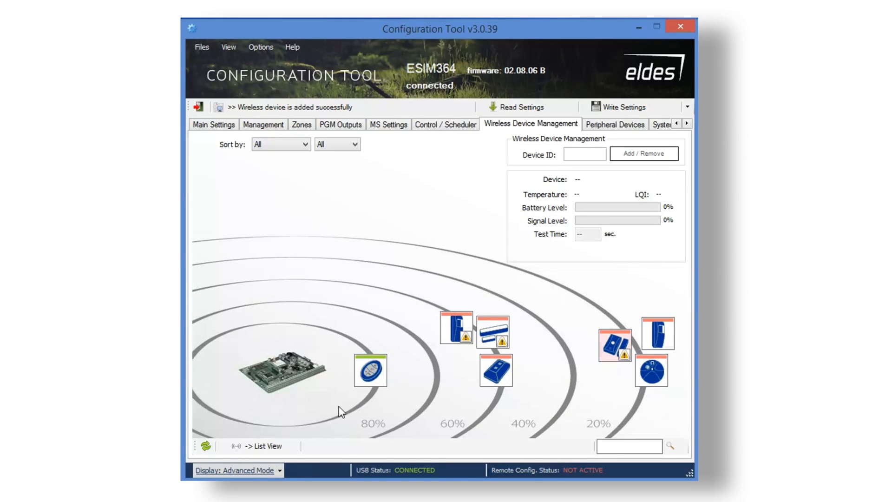
{"action": "left_click", "coordinate": [368, 378]}
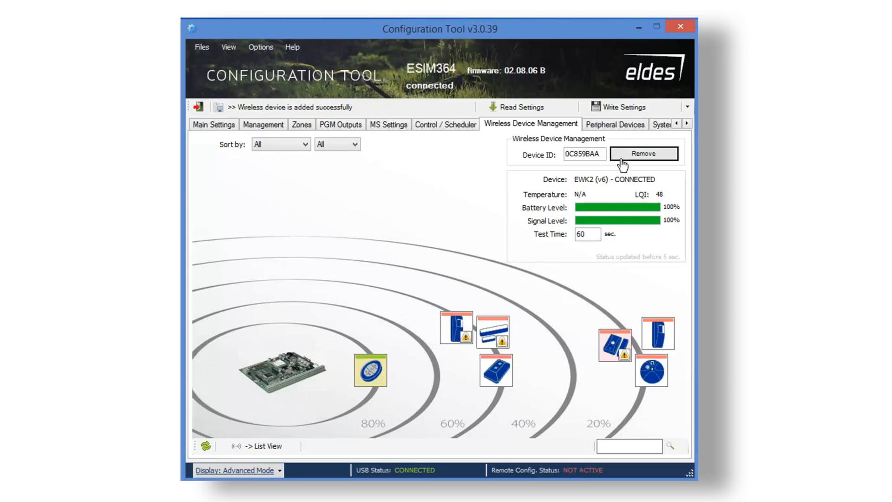
{"action": "left_click_drag", "start_coordinate": [601, 154], "coordinate": [557, 153]}
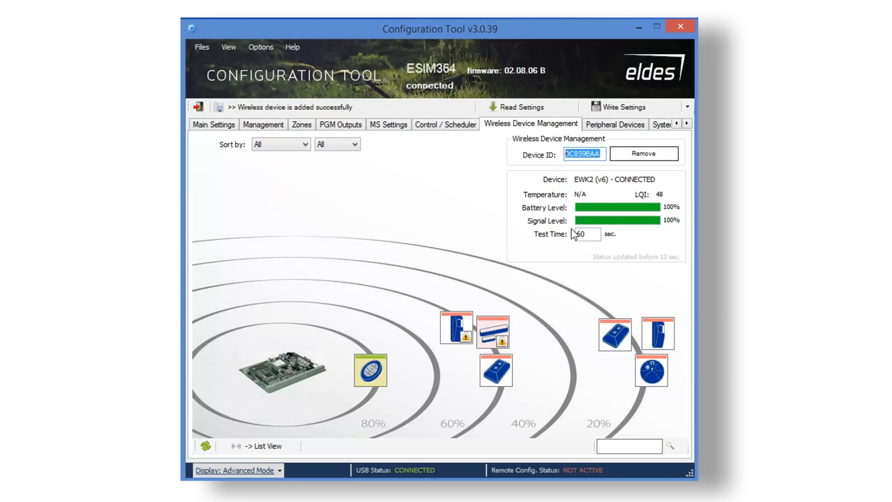
{"action": "left_click", "coordinate": [601, 130]}
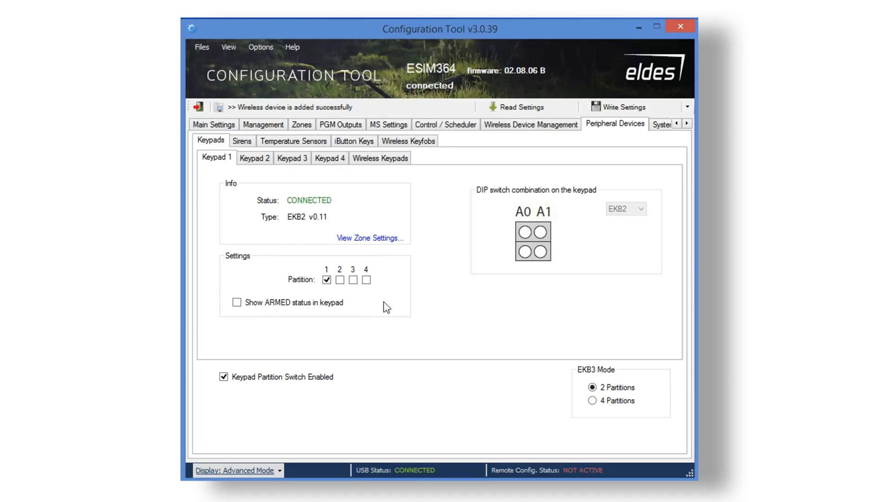
Turn off Show ARMED status for keypad 1, then browse keypads 2–4, wireless keypads, sirens and temperature sensors.
{"action": "left_click", "coordinate": [236, 303]}
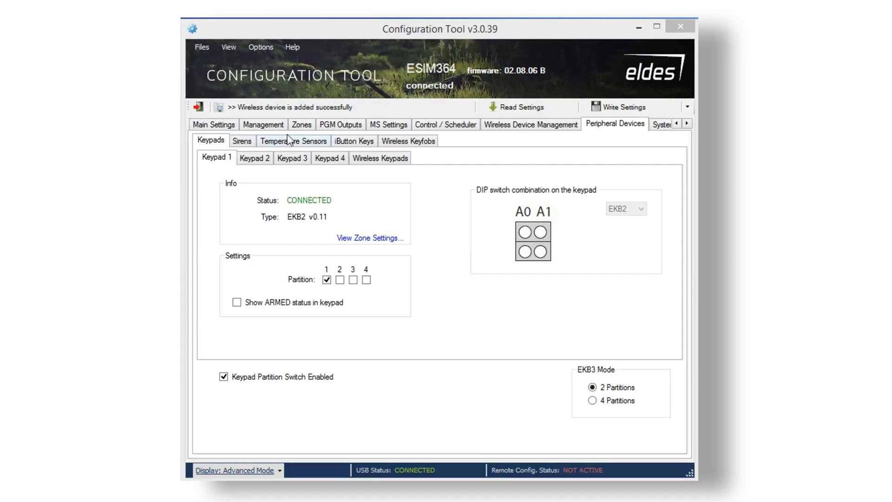
{"action": "left_click", "coordinate": [244, 158]}
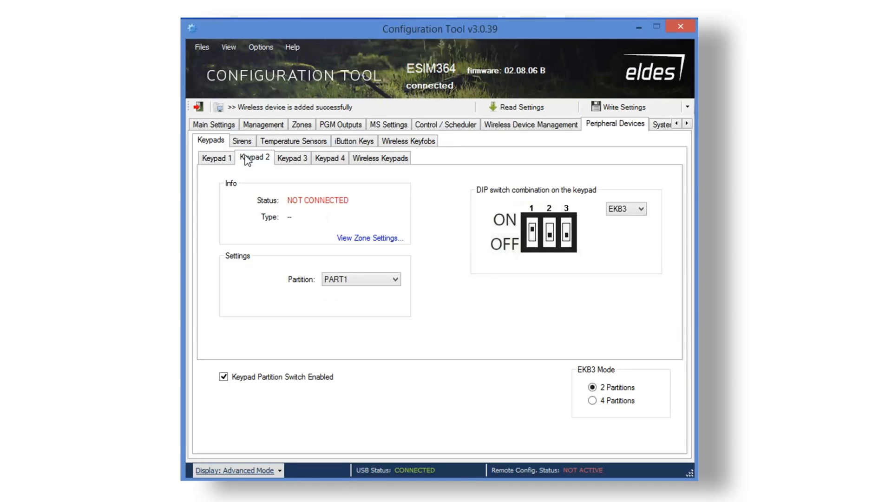
{"action": "left_click", "coordinate": [298, 160]}
{"action": "left_click", "coordinate": [331, 159]}
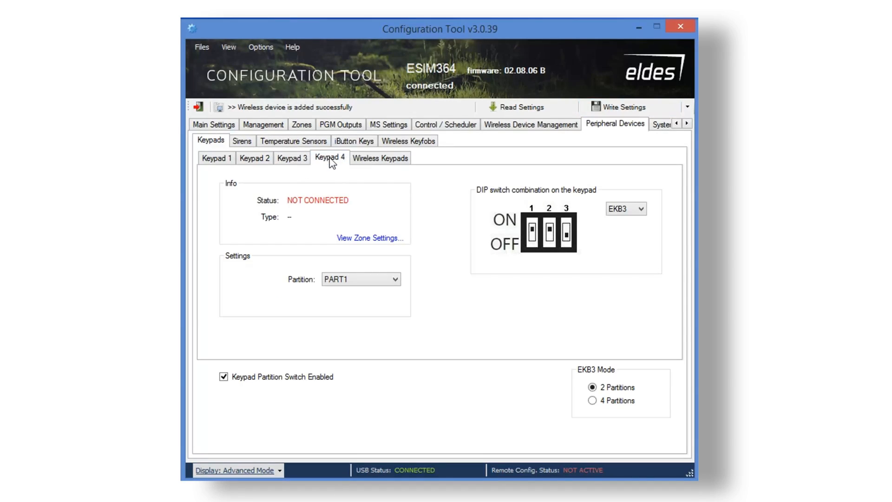
{"action": "left_click", "coordinate": [374, 158]}
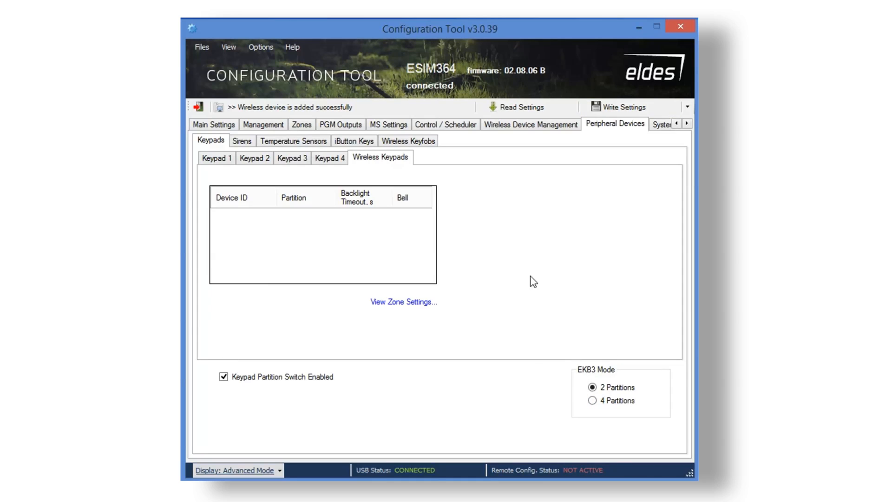
{"action": "left_click", "coordinate": [240, 142]}
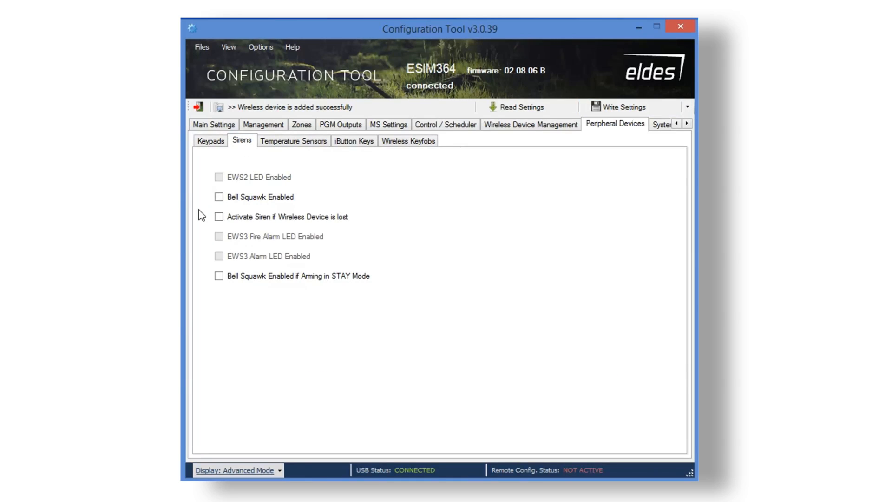
{"action": "left_click", "coordinate": [286, 144]}
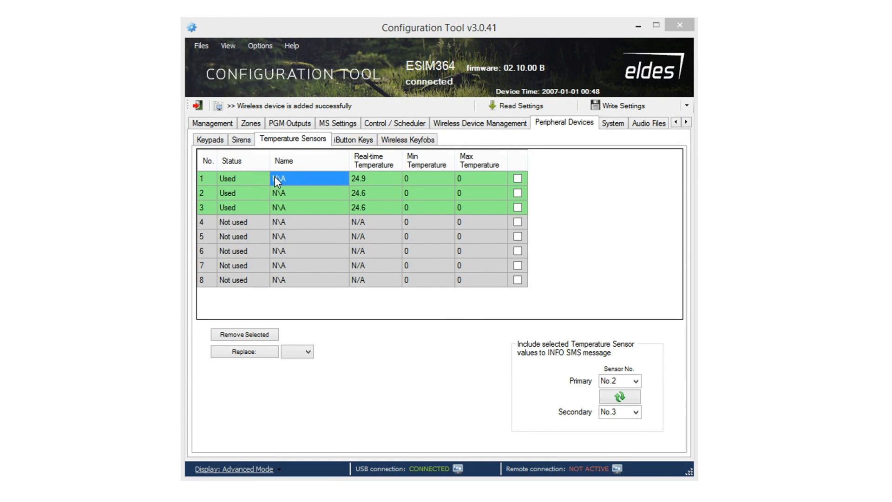
Rename temperature sensors 1 and 2 to House and Garage.
{"action": "left_click", "coordinate": [366, 175]}
{"action": "left_click", "coordinate": [369, 190]}
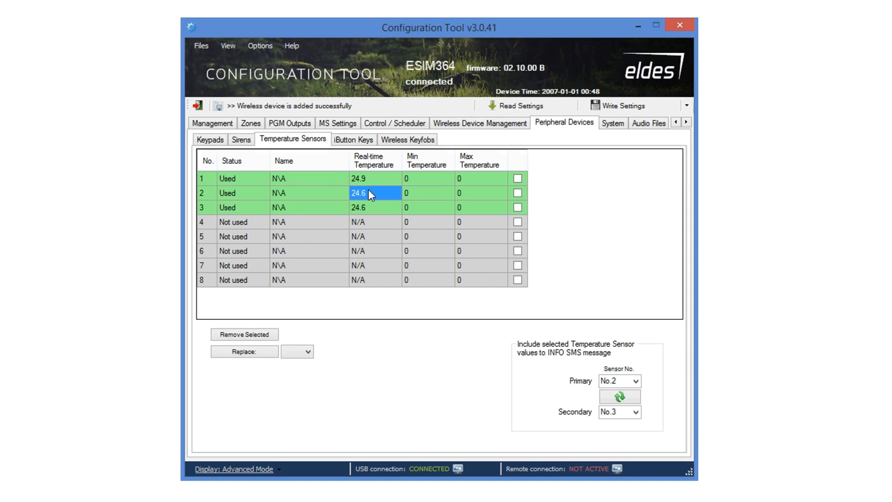
{"action": "left_click", "coordinate": [286, 179]}
{"action": "left_click", "coordinate": [286, 180]}
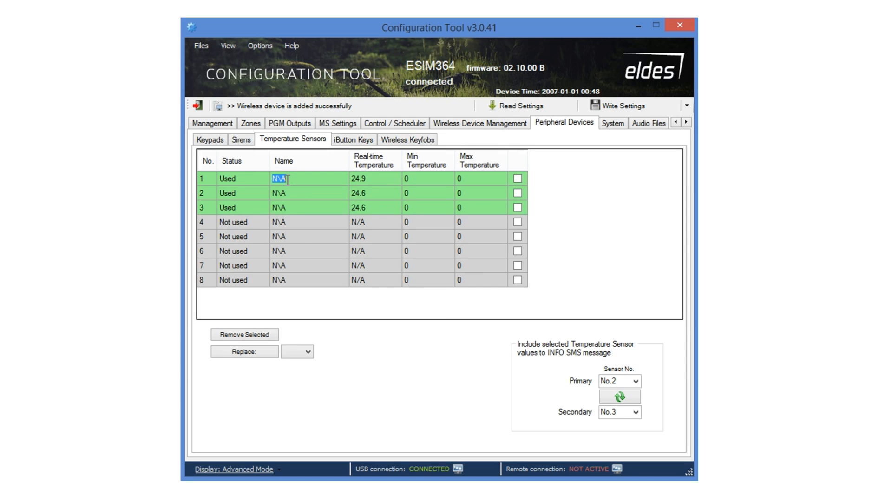
{"action": "type", "text": "House"}
{"action": "double_click", "coordinate": [286, 193]}
{"action": "type", "text": "Garage"}
Set House limits to 20–27 and Garage minimum 19, maximum 28.
{"action": "double_click", "coordinate": [412, 180]}
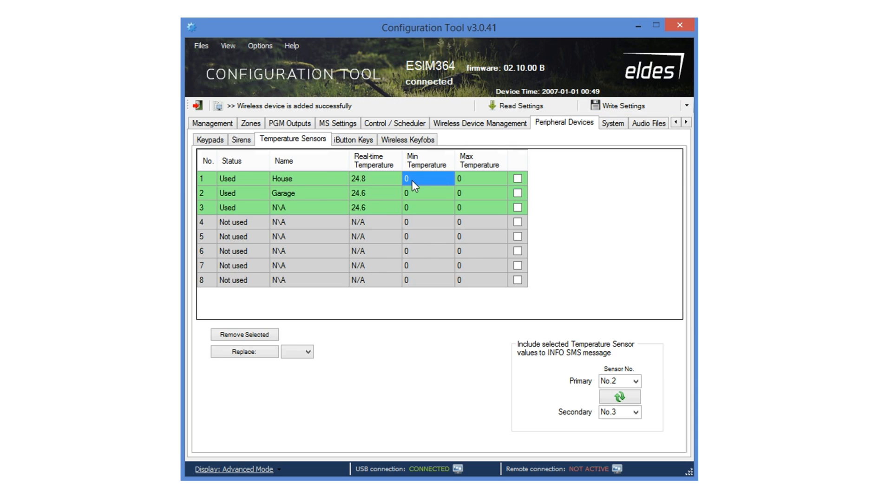
{"action": "type", "text": "20"}
{"action": "double_click", "coordinate": [468, 180]}
{"action": "type", "text": "27"}
{"action": "double_click", "coordinate": [431, 199]}
{"action": "type", "text": "19"}
{"action": "double_click", "coordinate": [465, 192]}
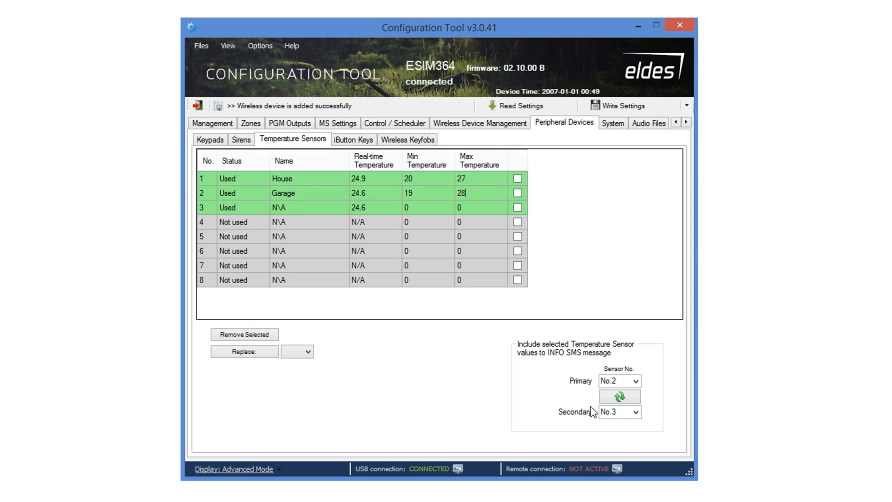
Pick sensor No.1 as primary, then swap so No.3 is primary and No.1 secondary.
{"action": "left_click", "coordinate": [635, 381]}
{"action": "left_click", "coordinate": [628, 395]}
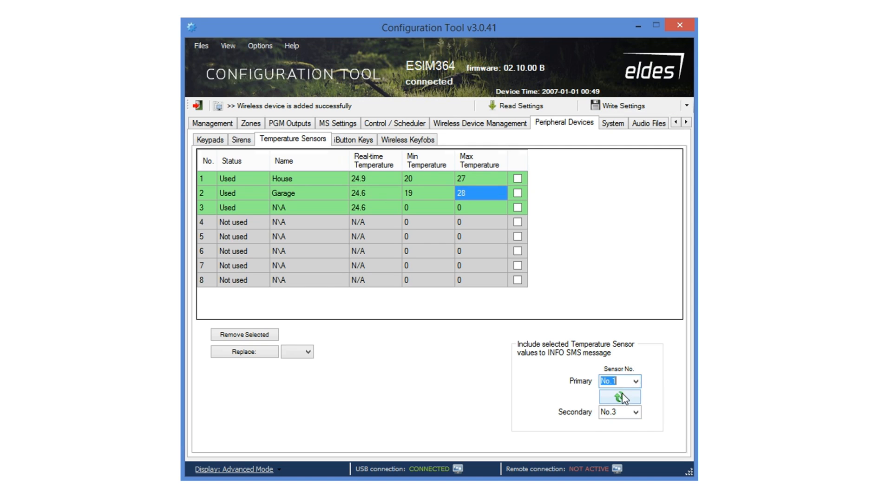
{"action": "left_click", "coordinate": [621, 398]}
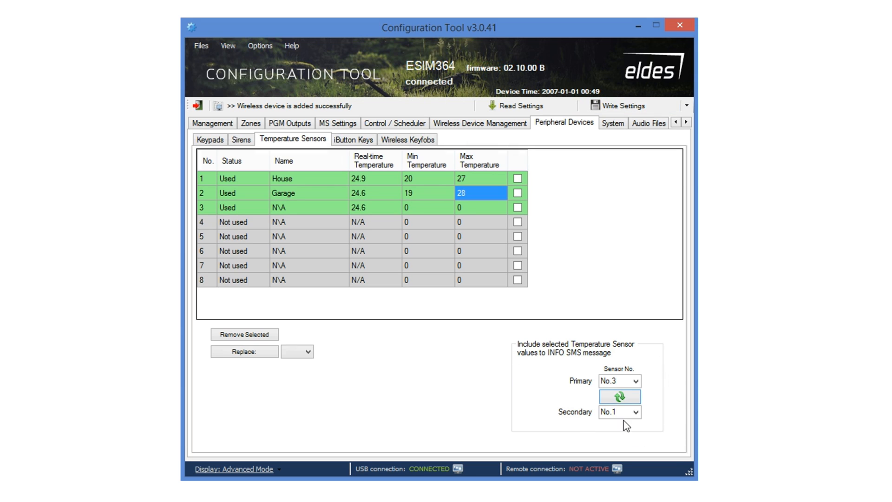
{"action": "left_click", "coordinate": [355, 140]}
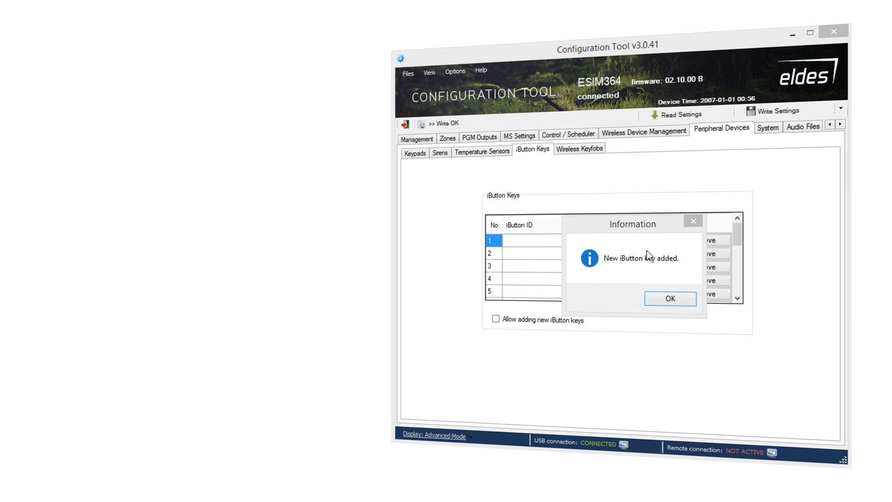
Name the first iButton key User1, allow adding new iButton keys, and write it to the device.
{"action": "left_click", "coordinate": [678, 299]}
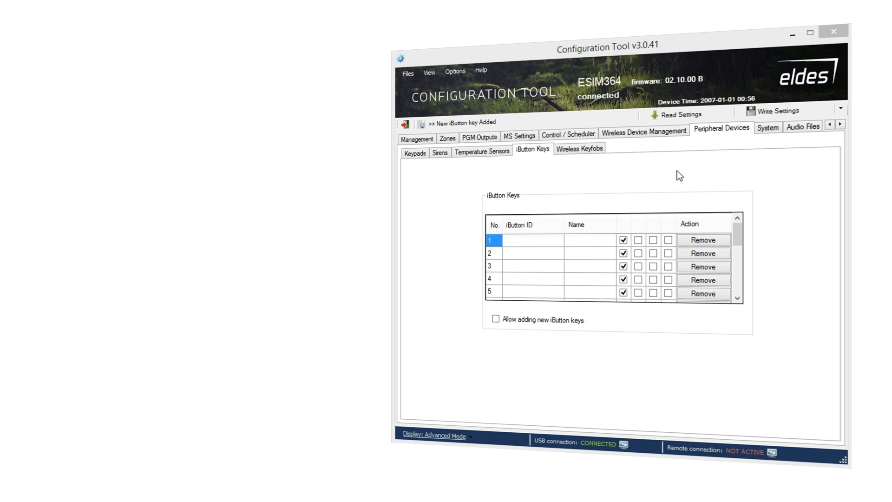
{"action": "left_click", "coordinate": [681, 117]}
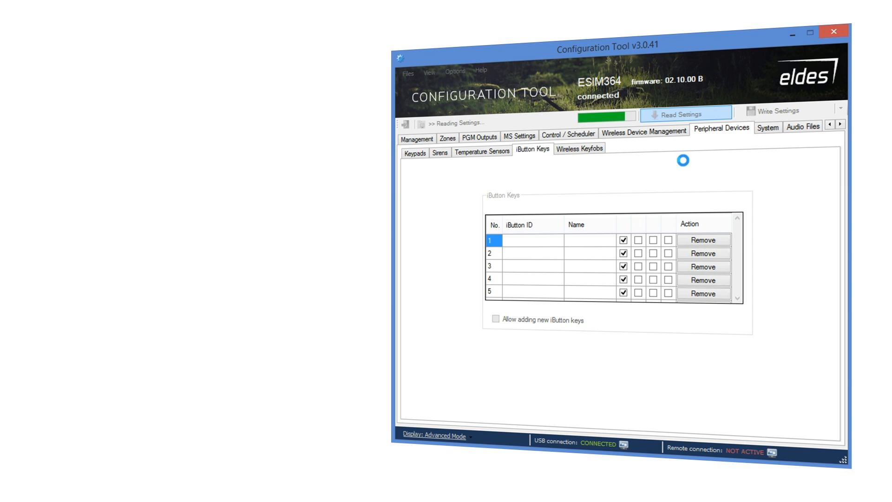
{"action": "left_click", "coordinate": [602, 245]}
{"action": "left_click", "coordinate": [600, 241]}
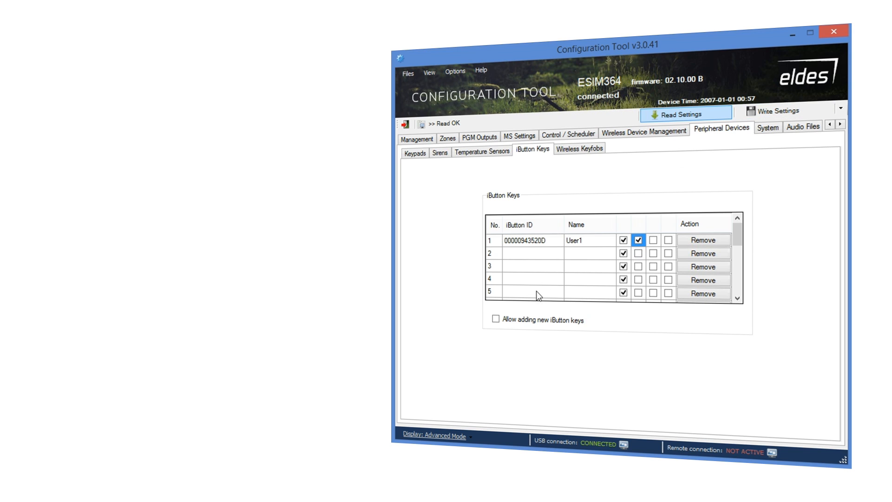
{"action": "left_click", "coordinate": [498, 322]}
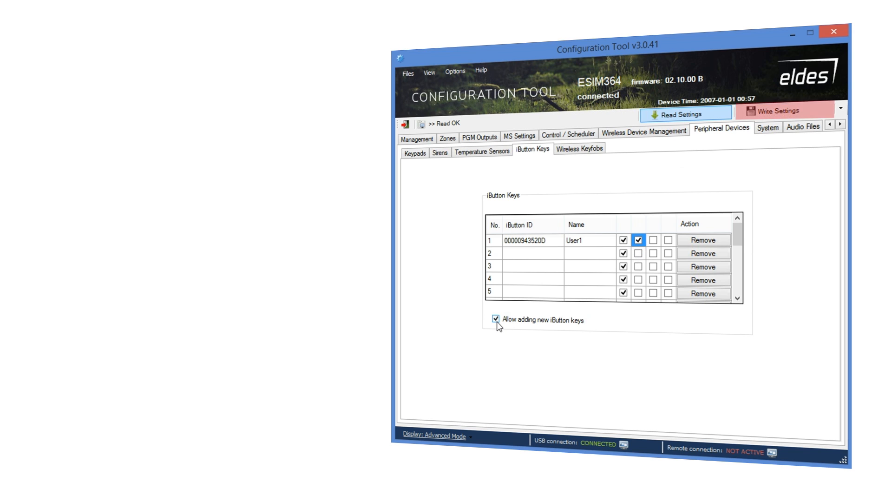
{"action": "left_click", "coordinate": [774, 112]}
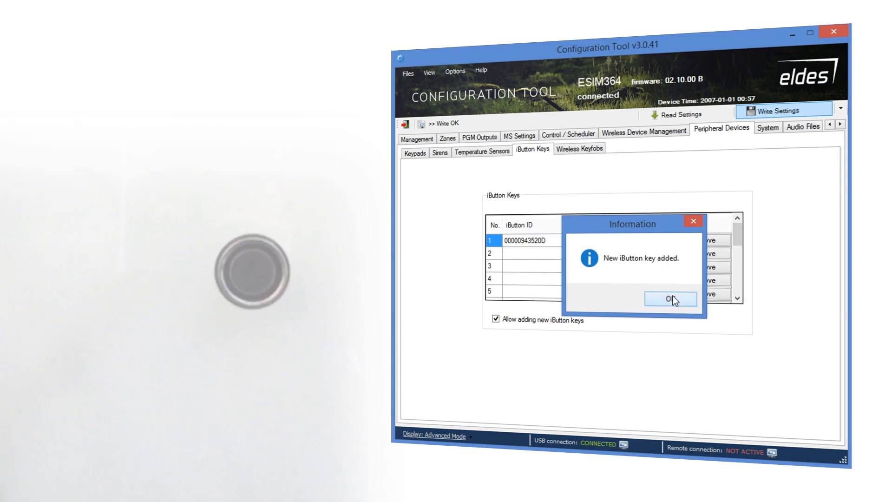
Name the second key User2, change its permission checkboxes, and write it to the device.
{"action": "left_click", "coordinate": [670, 299]}
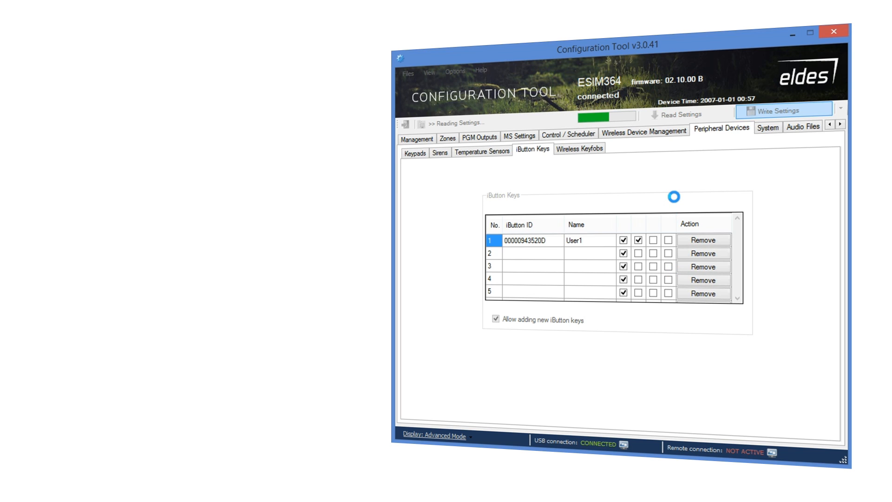
{"action": "left_click", "coordinate": [679, 114]}
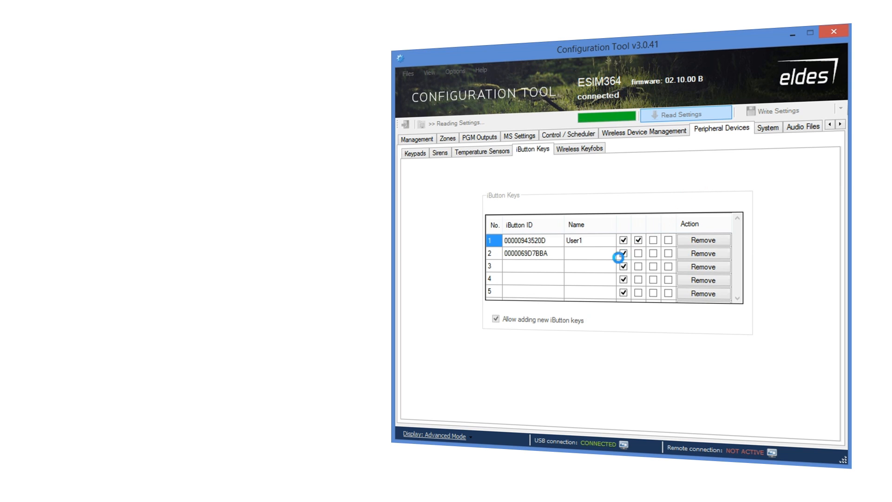
{"action": "left_click", "coordinate": [606, 254]}
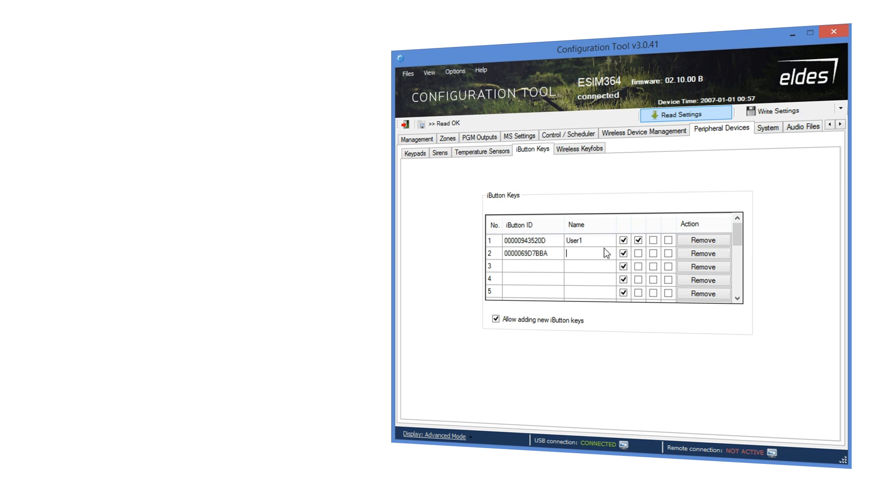
{"action": "type", "text": "User2"}
{"action": "left_click", "coordinate": [623, 253]}
{"action": "left_click", "coordinate": [653, 254]}
{"action": "left_click", "coordinate": [669, 253]}
{"action": "left_click", "coordinate": [762, 110]}
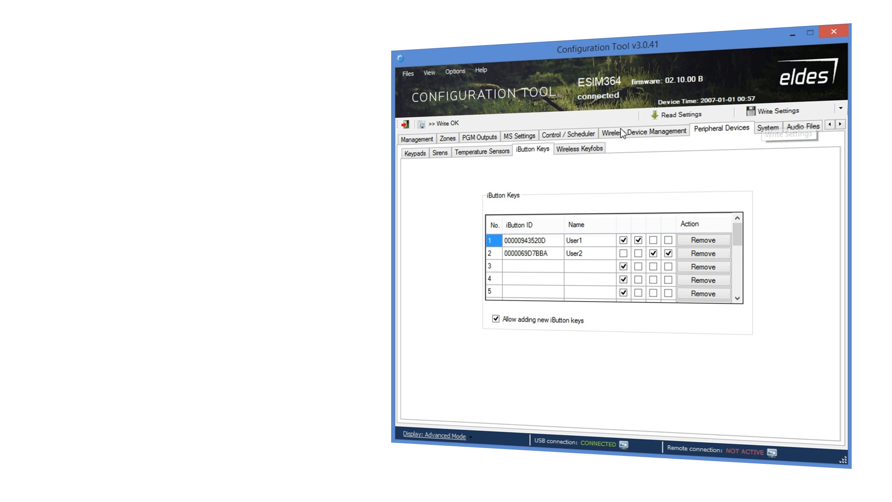
{"action": "left_click", "coordinate": [576, 150]}
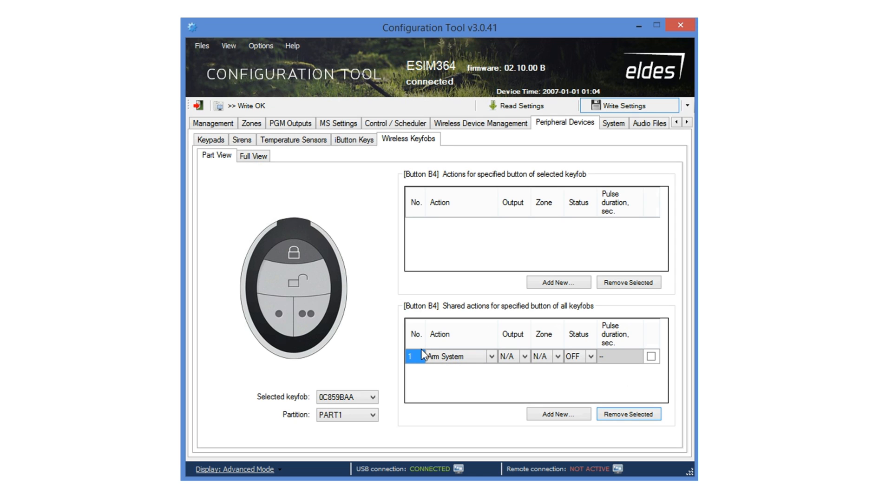
Set keyfob button B3's shared action to an 8-second Output pulse.
{"action": "left_click", "coordinate": [305, 270]}
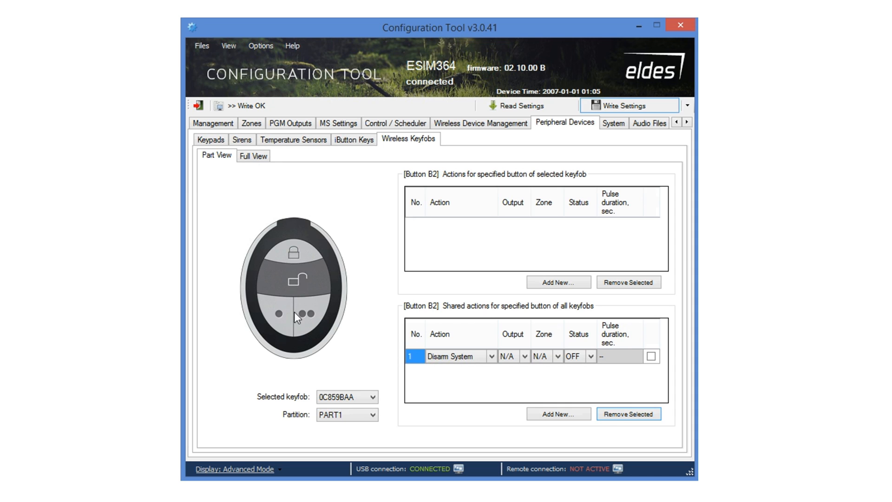
{"action": "left_click", "coordinate": [279, 312]}
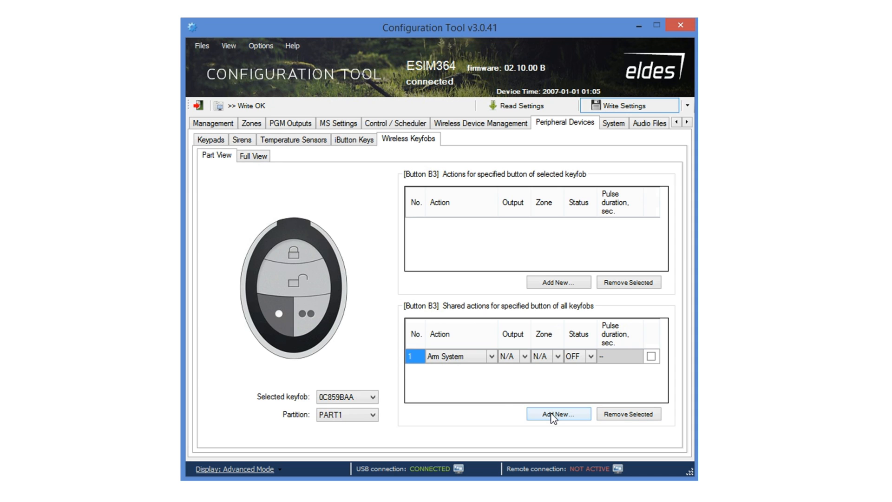
{"action": "left_click", "coordinate": [491, 356]}
{"action": "left_click", "coordinate": [491, 356]}
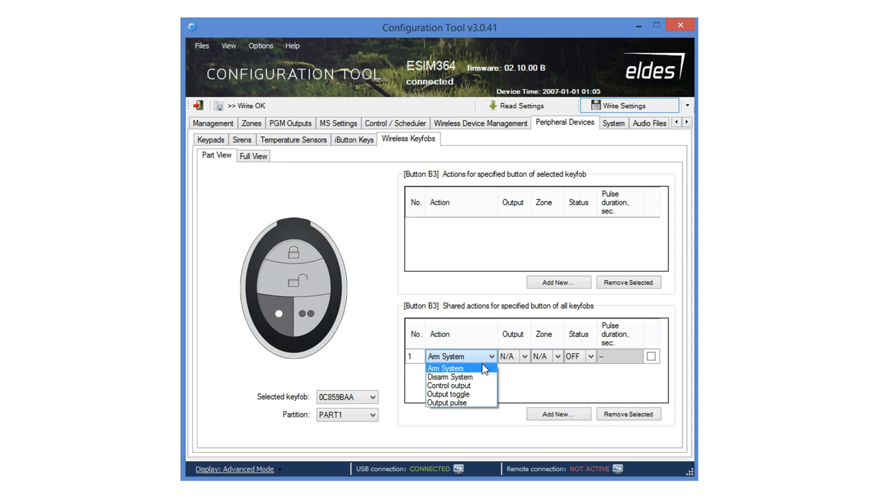
{"action": "left_click", "coordinate": [458, 403]}
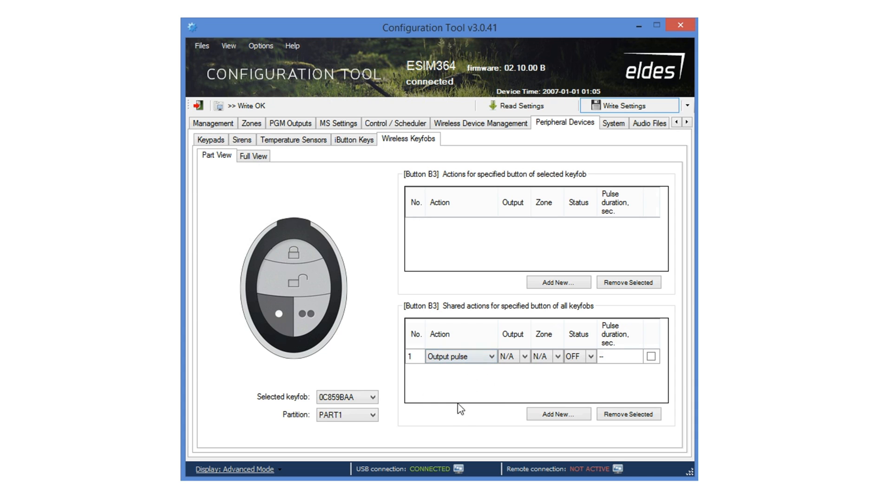
{"action": "left_click", "coordinate": [615, 356]}
Add a shared Arm System action to keyfob button B1.
{"action": "left_click", "coordinate": [313, 320]}
{"action": "left_click", "coordinate": [548, 415]}
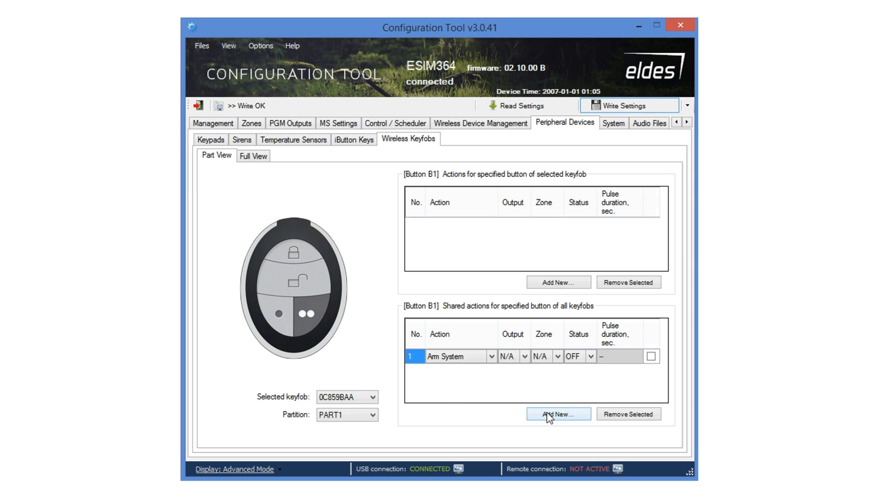
{"action": "left_click", "coordinate": [258, 123]}
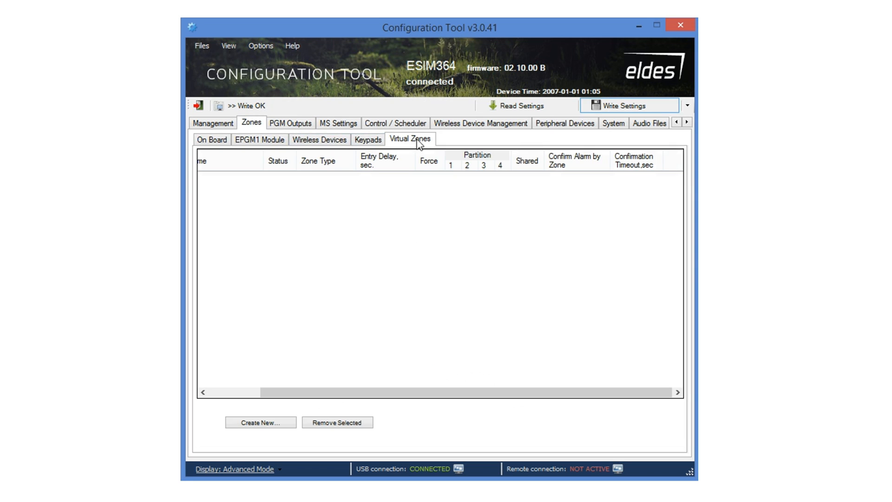
Add a new virtual zone Z30 renamed 'Panic button', switched ON and assigned to Partition 1.
{"action": "left_click", "coordinate": [288, 424]}
{"action": "left_click_drag", "start_coordinate": [305, 392], "coordinate": [235, 395]}
{"action": "left_click", "coordinate": [262, 178]}
{"action": "double_click", "coordinate": [263, 178]}
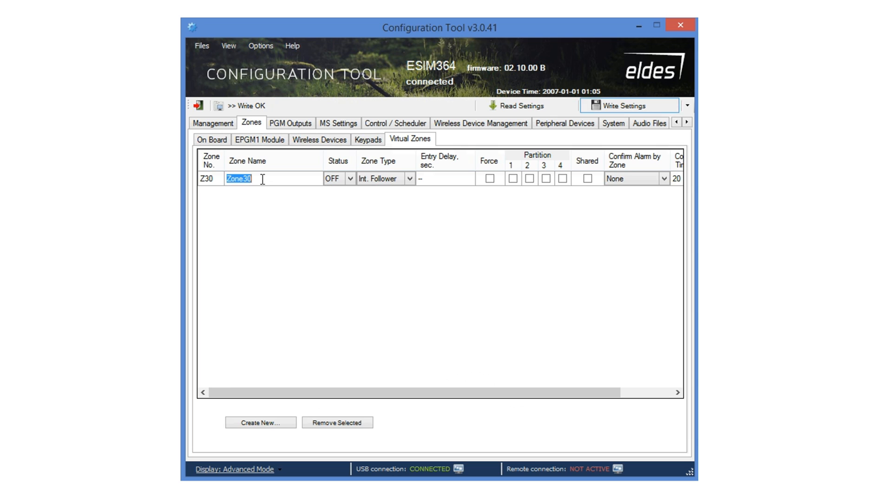
{"action": "type", "text": "Panic button"}
{"action": "left_click", "coordinate": [352, 181]}
{"action": "left_click", "coordinate": [332, 191]}
{"action": "left_click", "coordinate": [514, 179]}
Add a shared keyfob button B1 action of Virtual alarm on zone Z30 and write it to the device.
{"action": "left_click", "coordinate": [562, 127]}
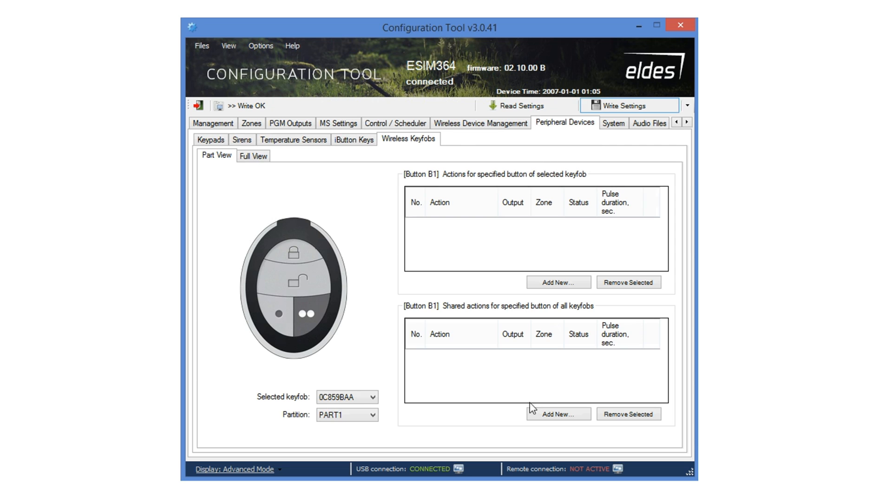
{"action": "left_click", "coordinate": [552, 417]}
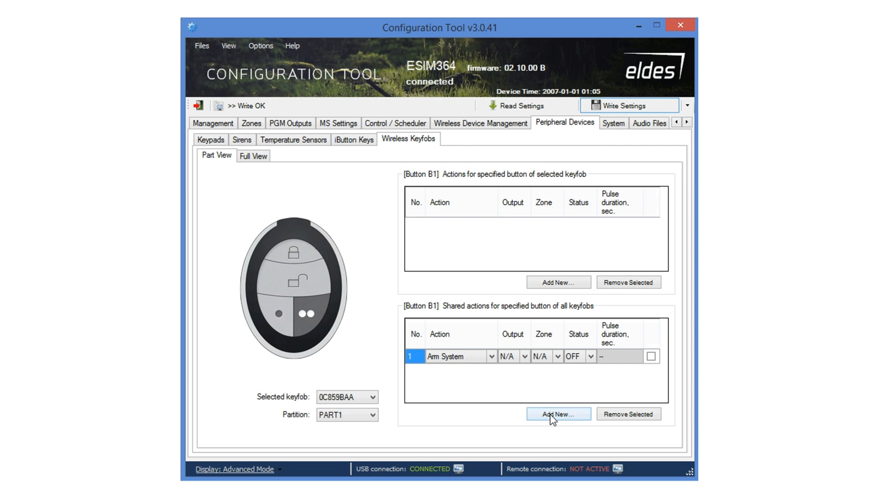
{"action": "left_click", "coordinate": [494, 358]}
{"action": "left_click", "coordinate": [492, 356]}
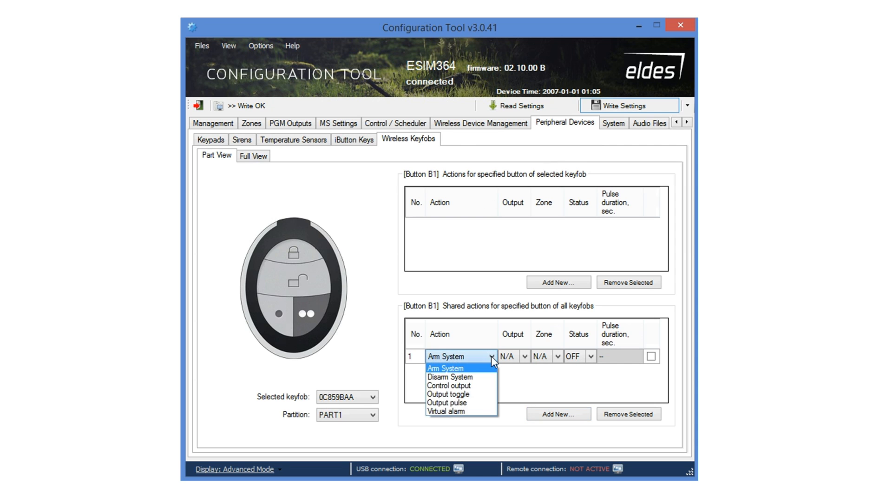
{"action": "left_click", "coordinate": [458, 412]}
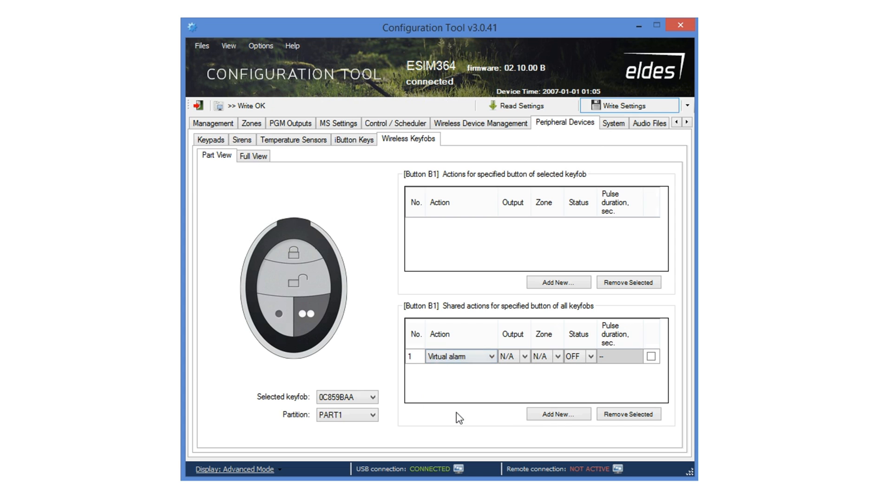
{"action": "left_click", "coordinate": [525, 358]}
{"action": "left_click", "coordinate": [559, 358]}
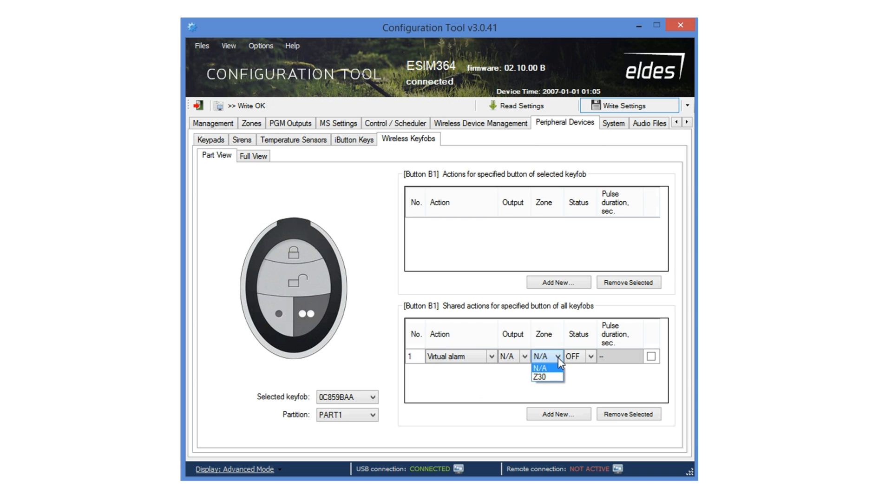
{"action": "left_click", "coordinate": [540, 376]}
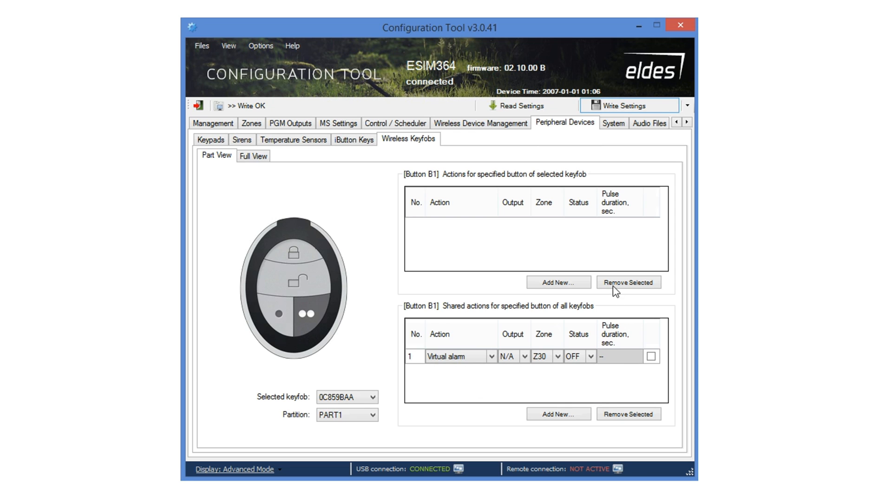
{"action": "left_click", "coordinate": [634, 104]}
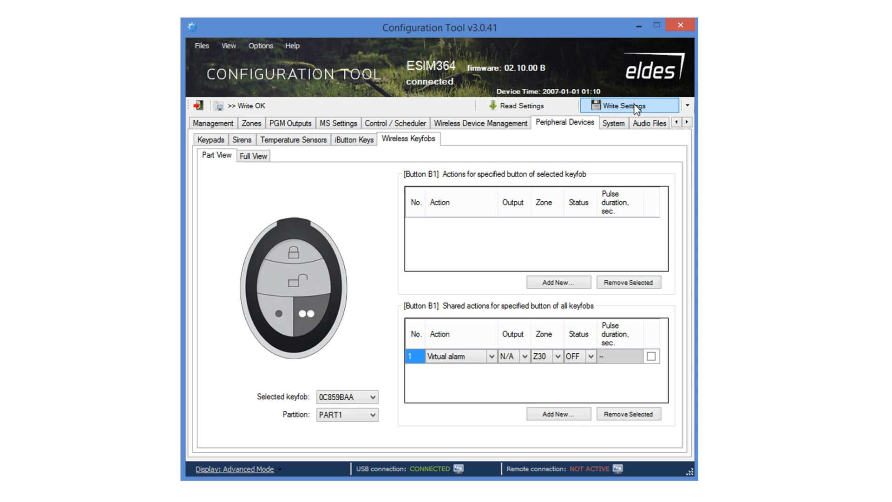
Set the periodic test in System Management to every 3 days at 05:00, then view Cloud Services.
{"action": "left_click", "coordinate": [614, 124]}
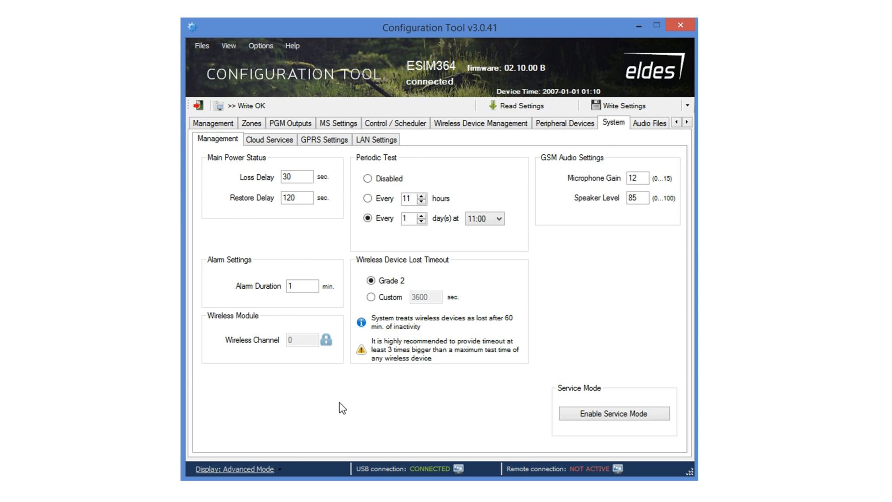
{"action": "left_click", "coordinate": [368, 180]}
{"action": "left_click", "coordinate": [504, 221]}
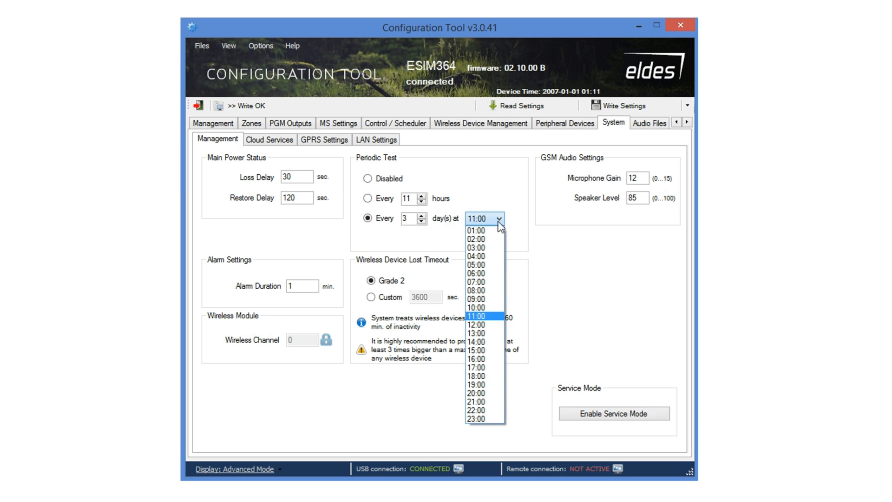
{"action": "left_click", "coordinate": [485, 270]}
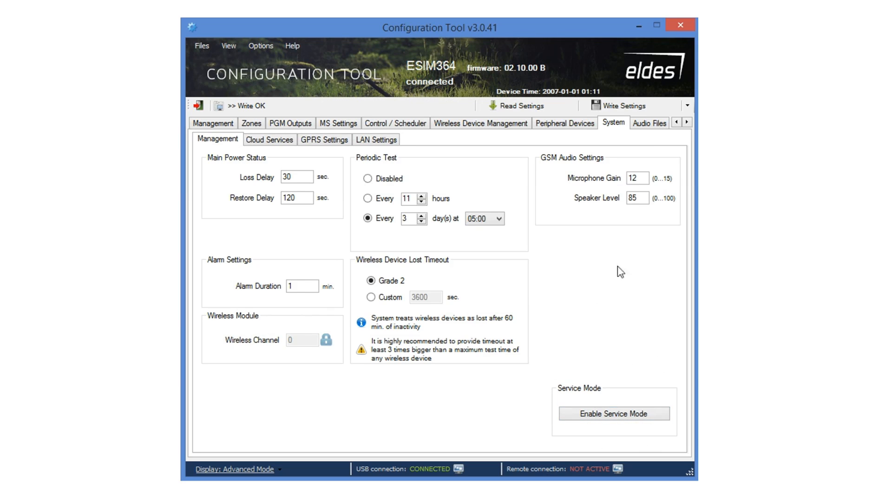
{"action": "left_click", "coordinate": [275, 141]}
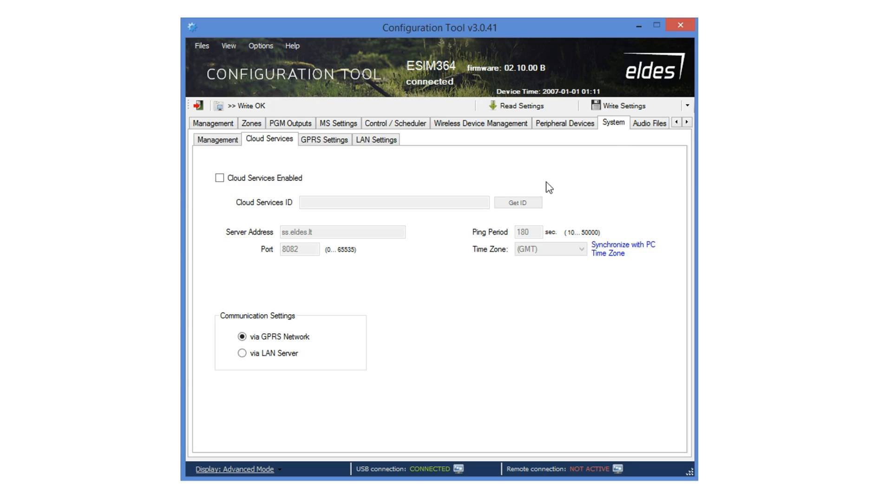
Enable Cloud Services, fetch the device's Cloud Services ID, and keep communication via GPRS Network.
{"action": "left_click", "coordinate": [219, 179]}
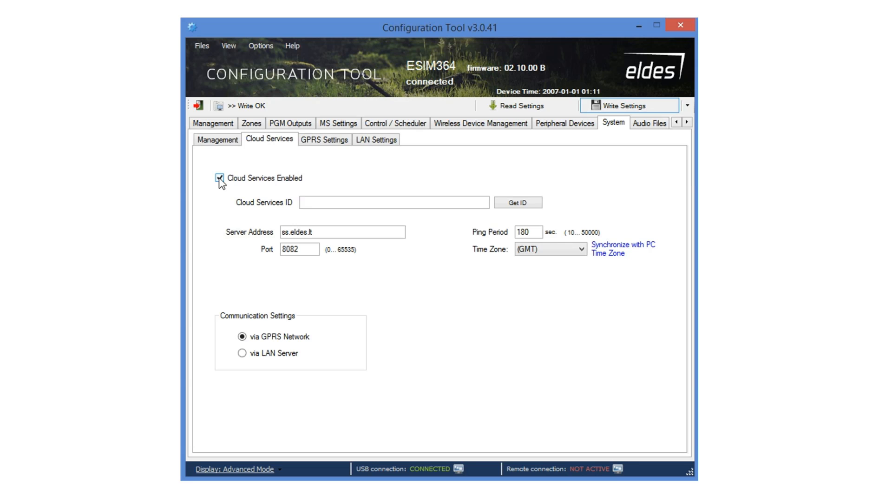
{"action": "left_click", "coordinate": [521, 204]}
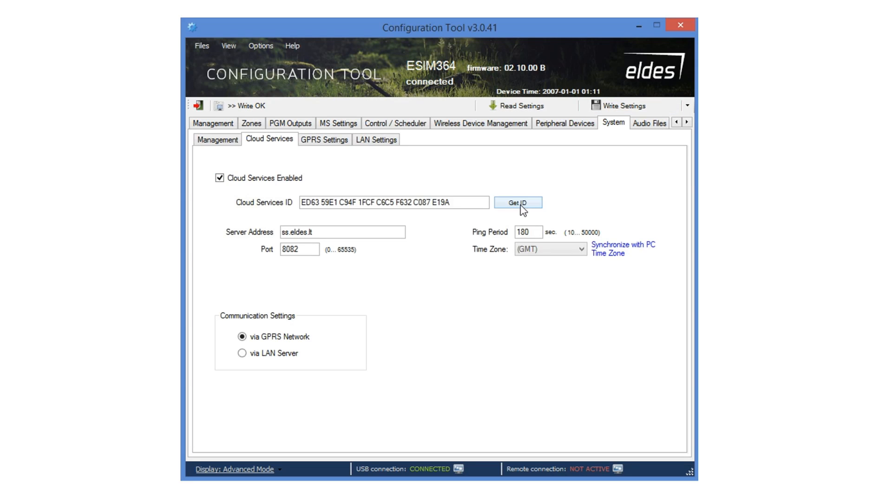
{"action": "left_click_drag", "start_coordinate": [462, 203], "coordinate": [278, 252]}
{"action": "left_click", "coordinate": [305, 251]}
{"action": "left_click_drag", "start_coordinate": [532, 232], "coordinate": [510, 234]}
{"action": "left_click", "coordinate": [242, 338]}
Check the SIM 1 APN and password fields in GPRS Settings.
{"action": "left_click", "coordinate": [328, 144]}
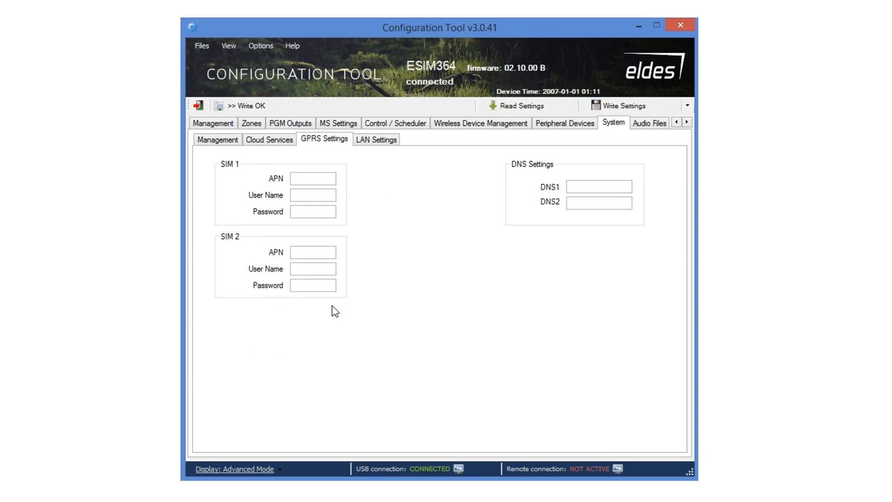
{"action": "left_click", "coordinate": [313, 177]}
{"action": "left_click", "coordinate": [307, 193]}
{"action": "left_click", "coordinate": [300, 211]}
Route cloud communication via the LAN server and view LAN Settings showing ELAN3 connected.
{"action": "left_click", "coordinate": [281, 143]}
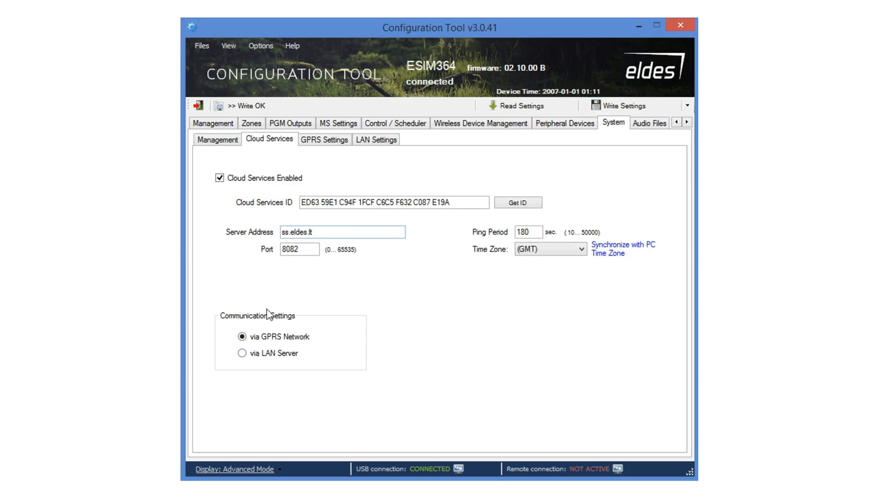
{"action": "left_click", "coordinate": [242, 353]}
{"action": "left_click", "coordinate": [379, 142]}
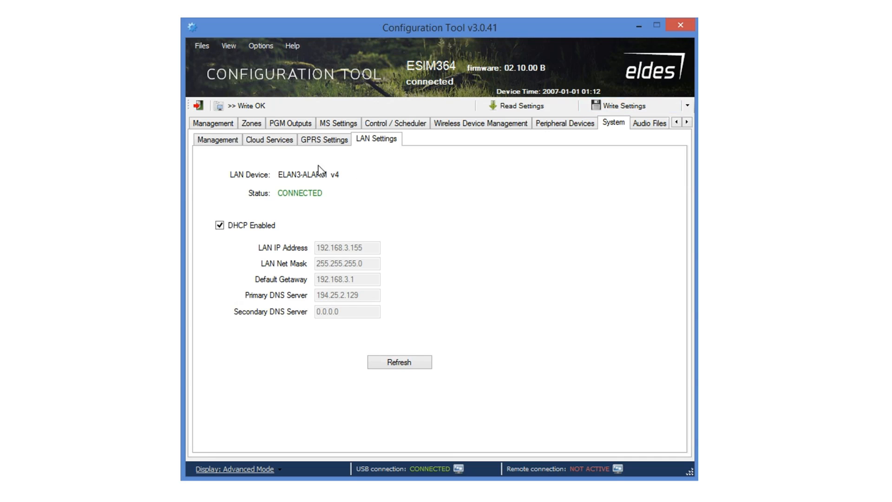
Record a 6-second message for Audio No.1 and save it as the wav file 'audio test'.
{"action": "left_click", "coordinate": [649, 125]}
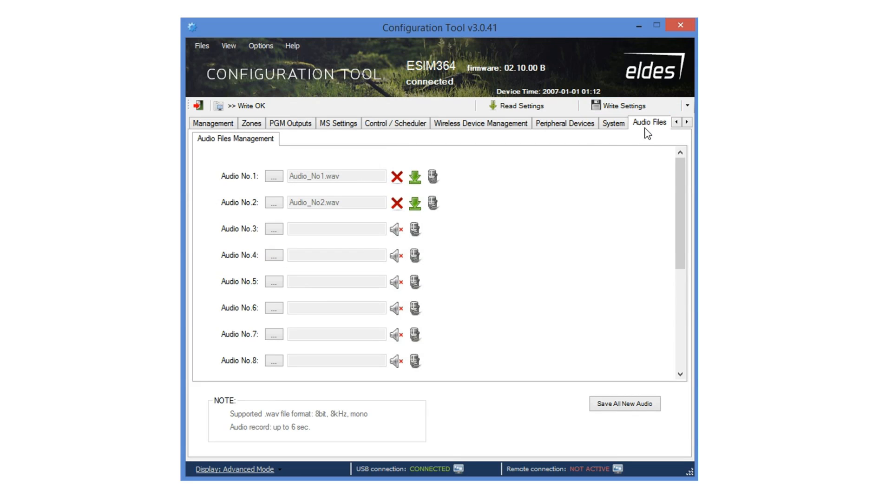
{"action": "left_click", "coordinate": [433, 178]}
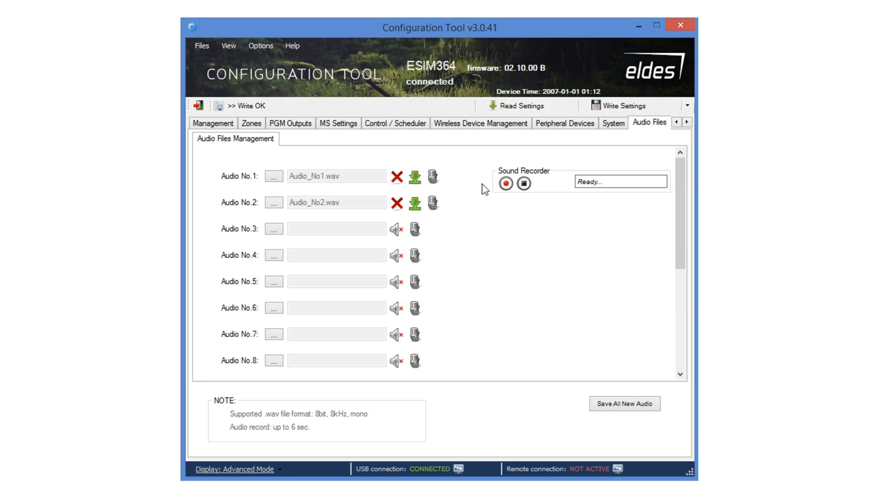
{"action": "left_click", "coordinate": [507, 184]}
{"action": "left_click", "coordinate": [524, 185]}
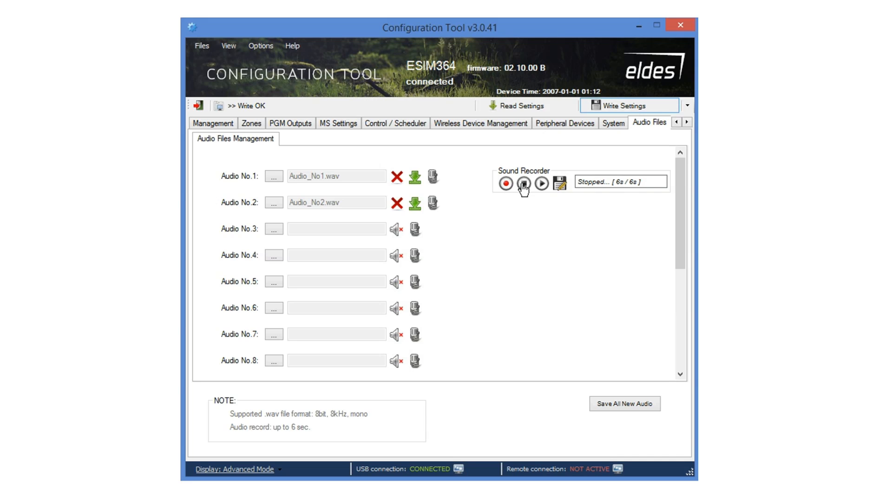
{"action": "left_click", "coordinate": [561, 184]}
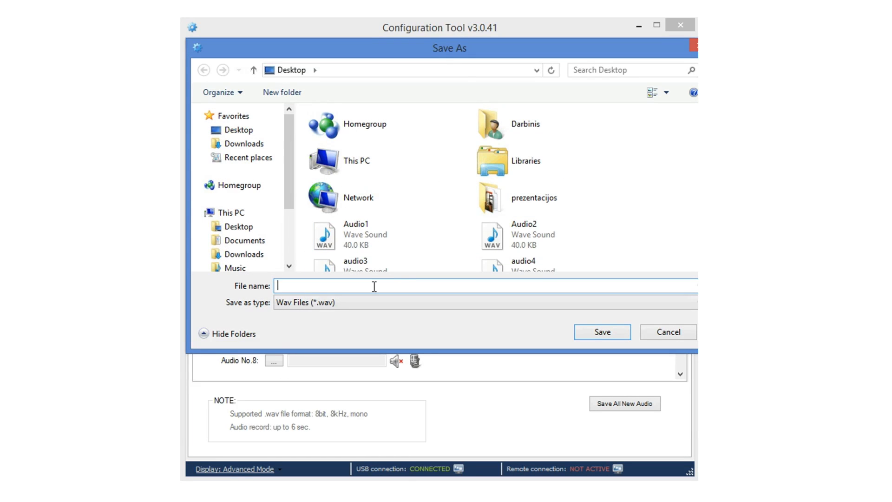
{"action": "type", "text": "audio test"}
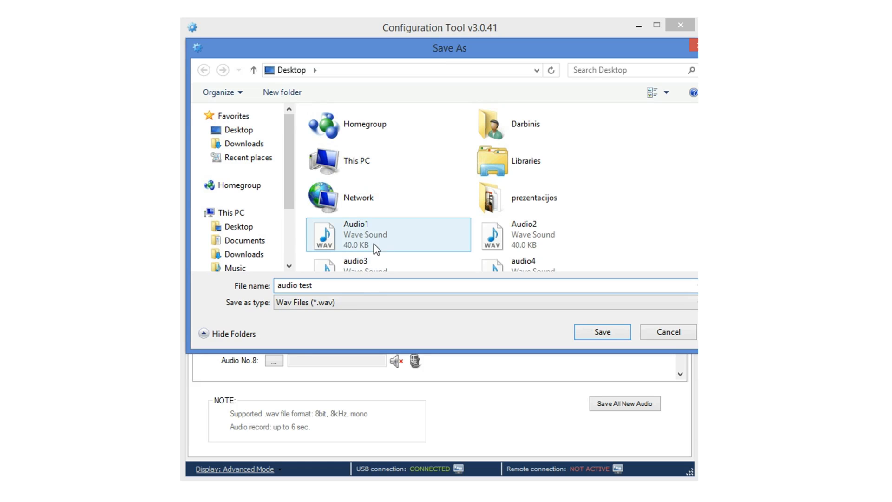
{"action": "left_click", "coordinate": [599, 330]}
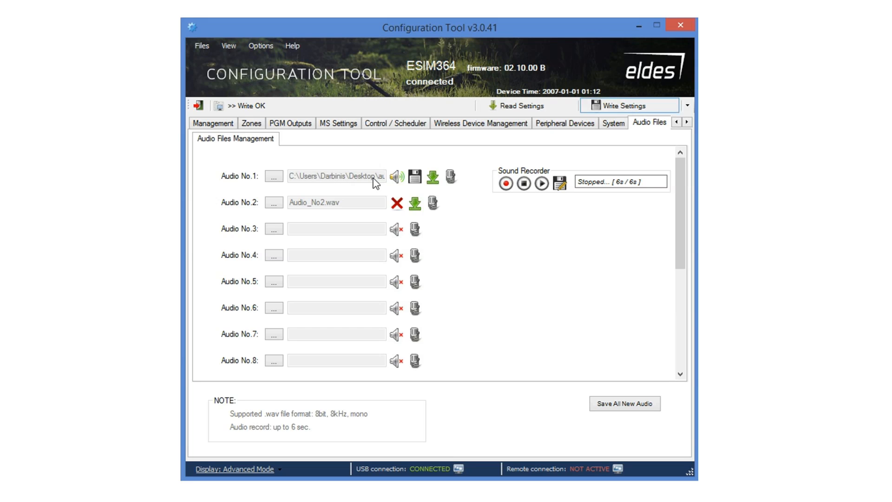
Record a 4-second message for Audio No.2 and save it as 'audiotest2'.
{"action": "left_click", "coordinate": [433, 203]}
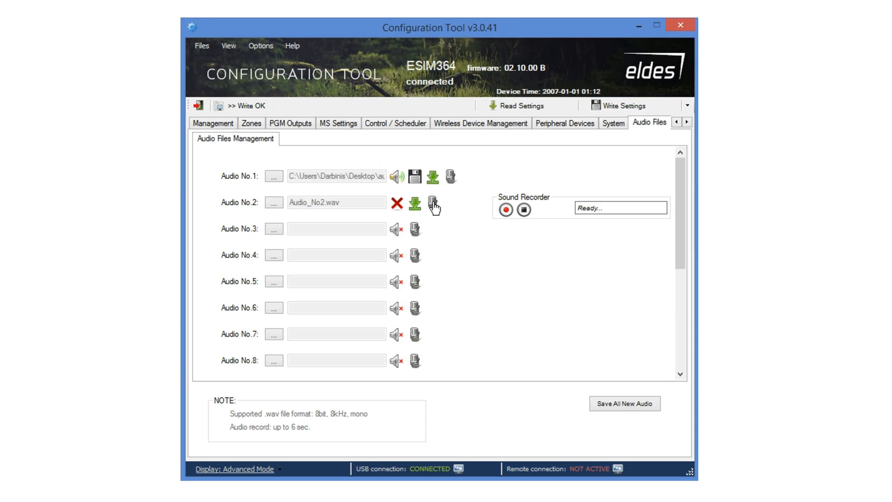
{"action": "left_click", "coordinate": [507, 212]}
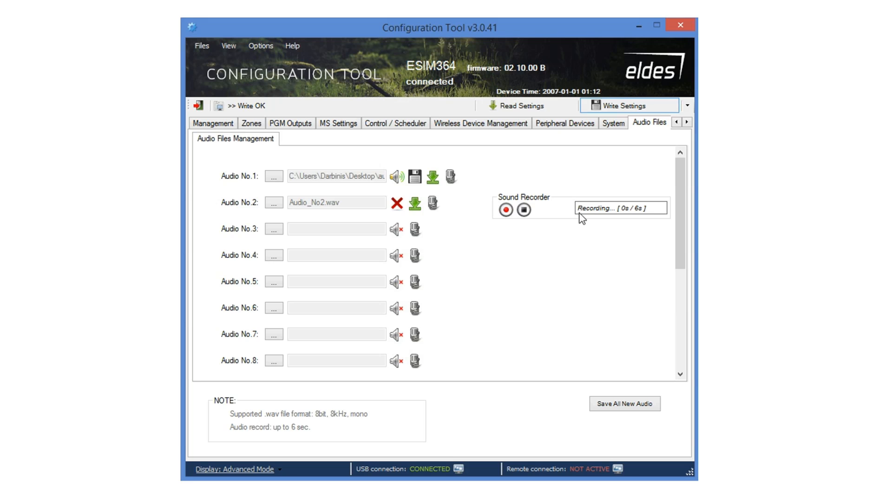
{"action": "left_click", "coordinate": [526, 210]}
{"action": "left_click", "coordinate": [556, 213]}
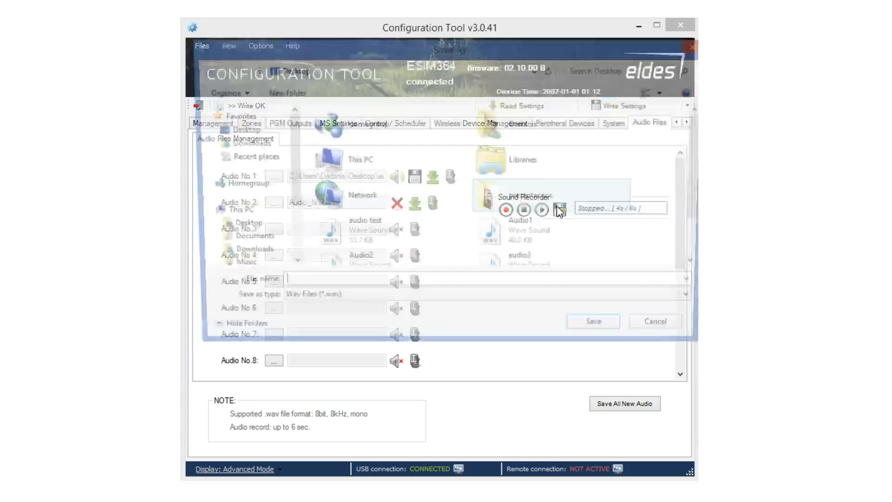
{"action": "type", "text": "audi"}
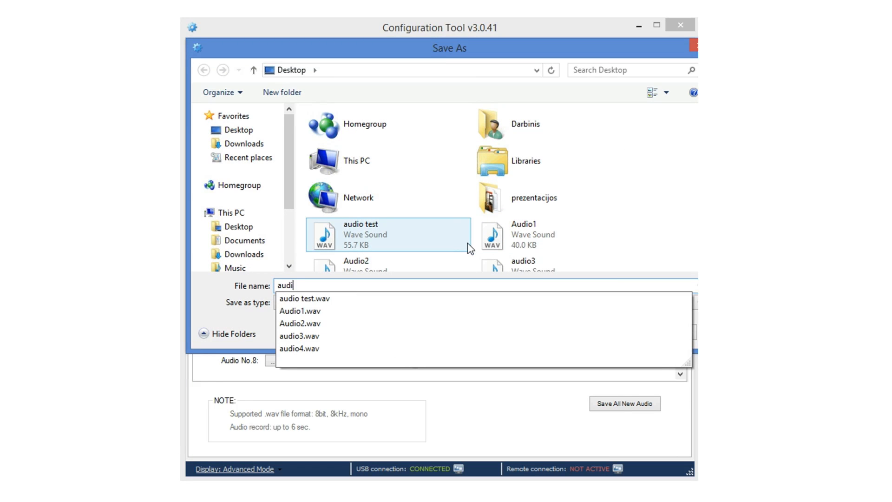
{"action": "type", "text": "otest"}
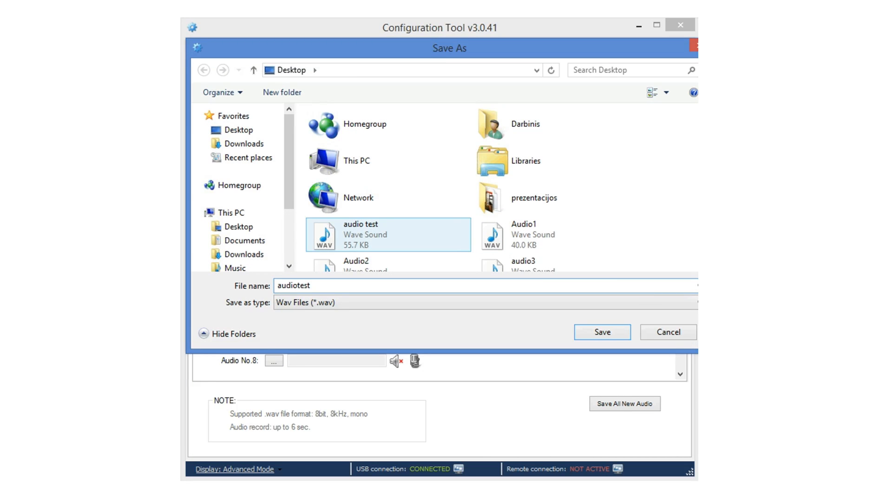
{"action": "type", "text": "2"}
{"action": "left_click", "coordinate": [601, 333]}
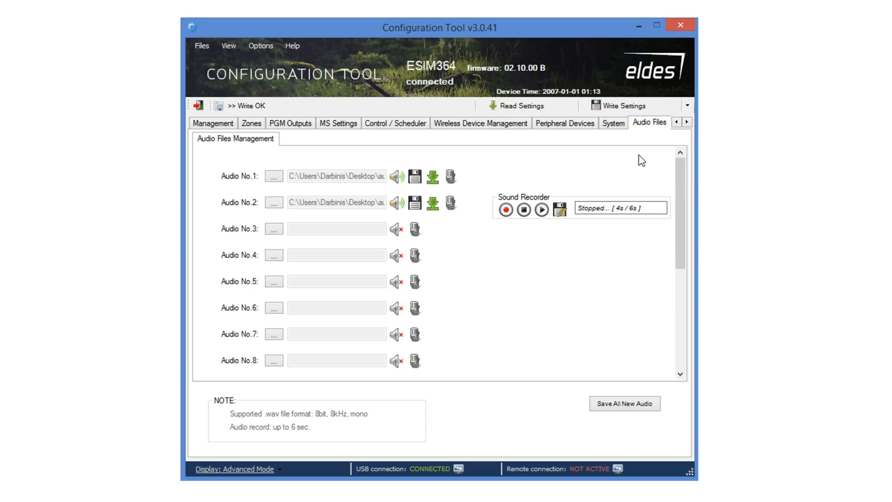
Write all settings to the ESIM364 and acknowledge the ELAN3 restart notice.
{"action": "left_click", "coordinate": [652, 107]}
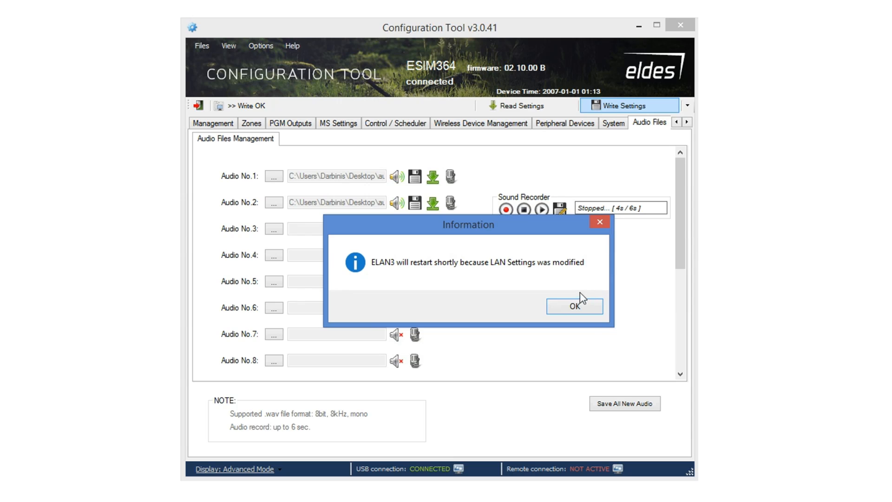
{"action": "left_click", "coordinate": [573, 306]}
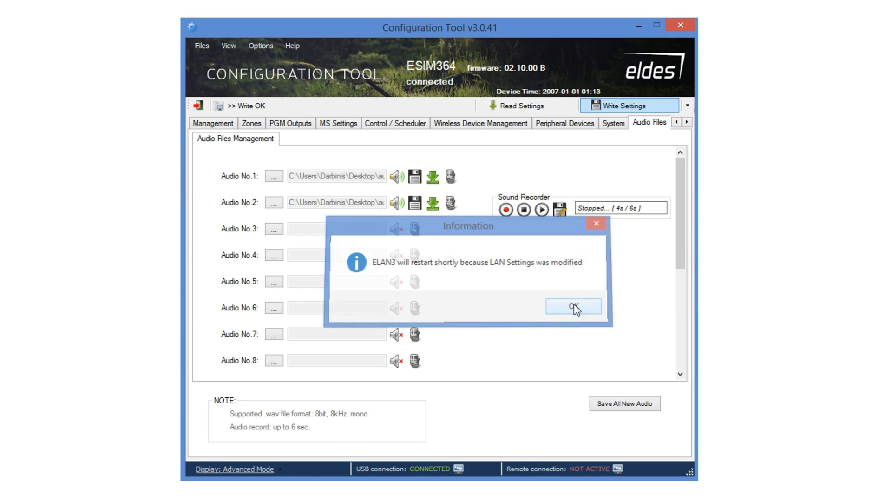
{"action": "left_click_drag", "start_coordinate": [595, 30], "coordinate": [448, 32]}
Launch the Diagnostic Tool and display System Status with partitions disarmed and connection OK.
{"action": "left_click", "coordinate": [541, 108]}
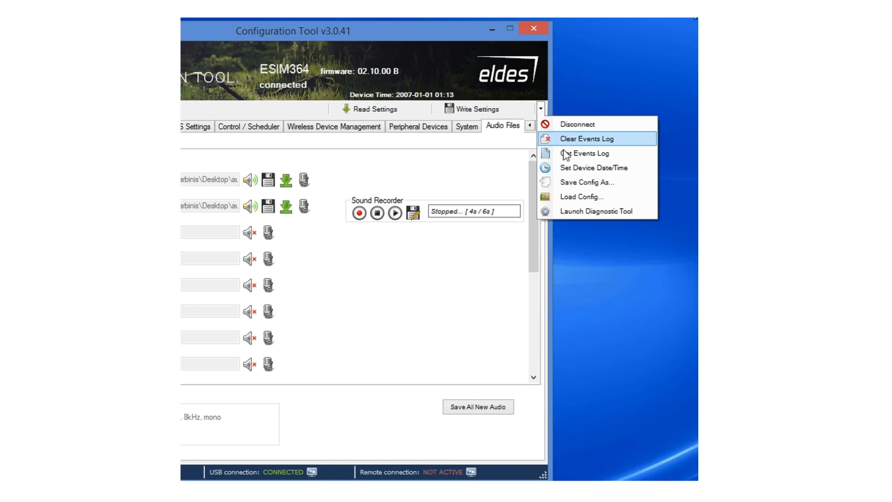
{"action": "left_click", "coordinate": [577, 213]}
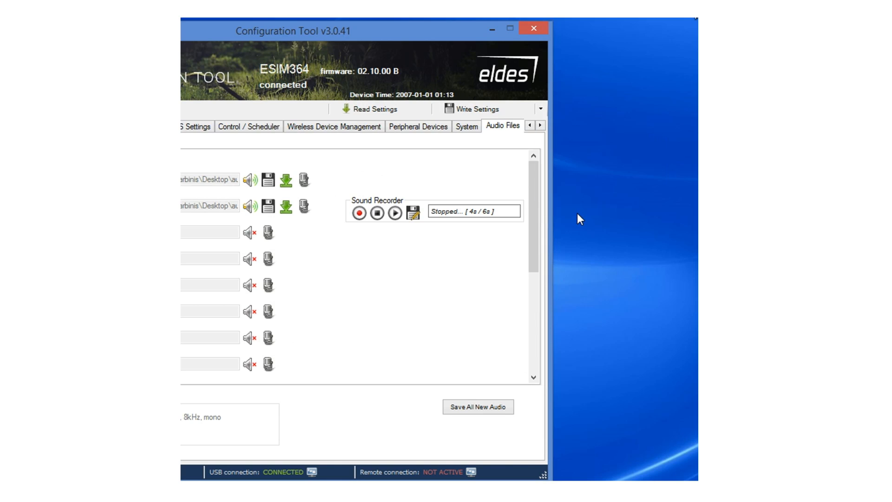
{"action": "left_click_drag", "start_coordinate": [436, 33], "coordinate": [584, 34]}
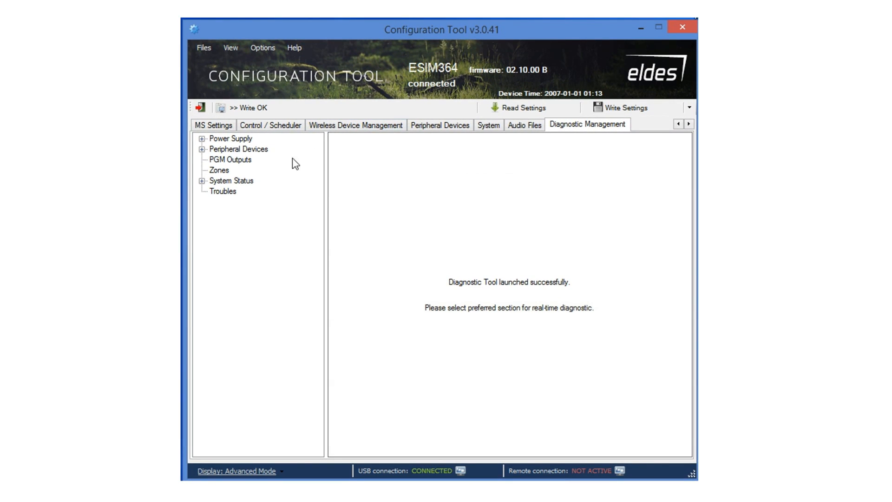
{"action": "left_click", "coordinate": [242, 182]}
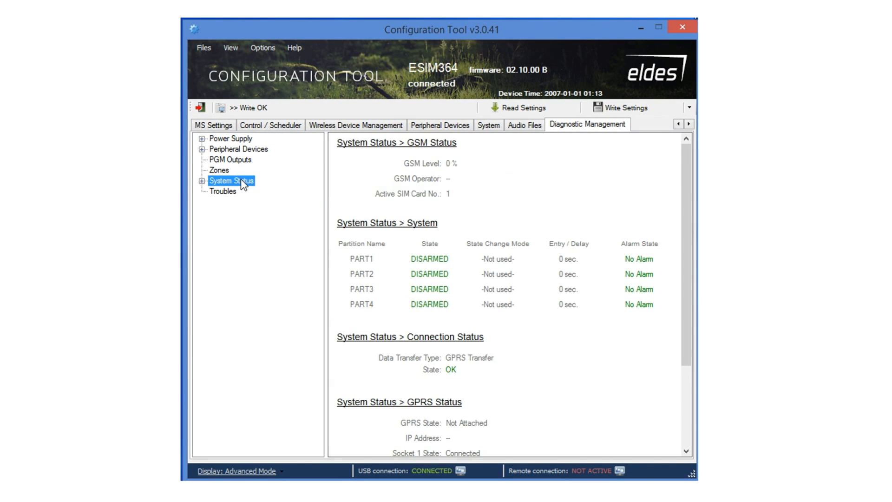